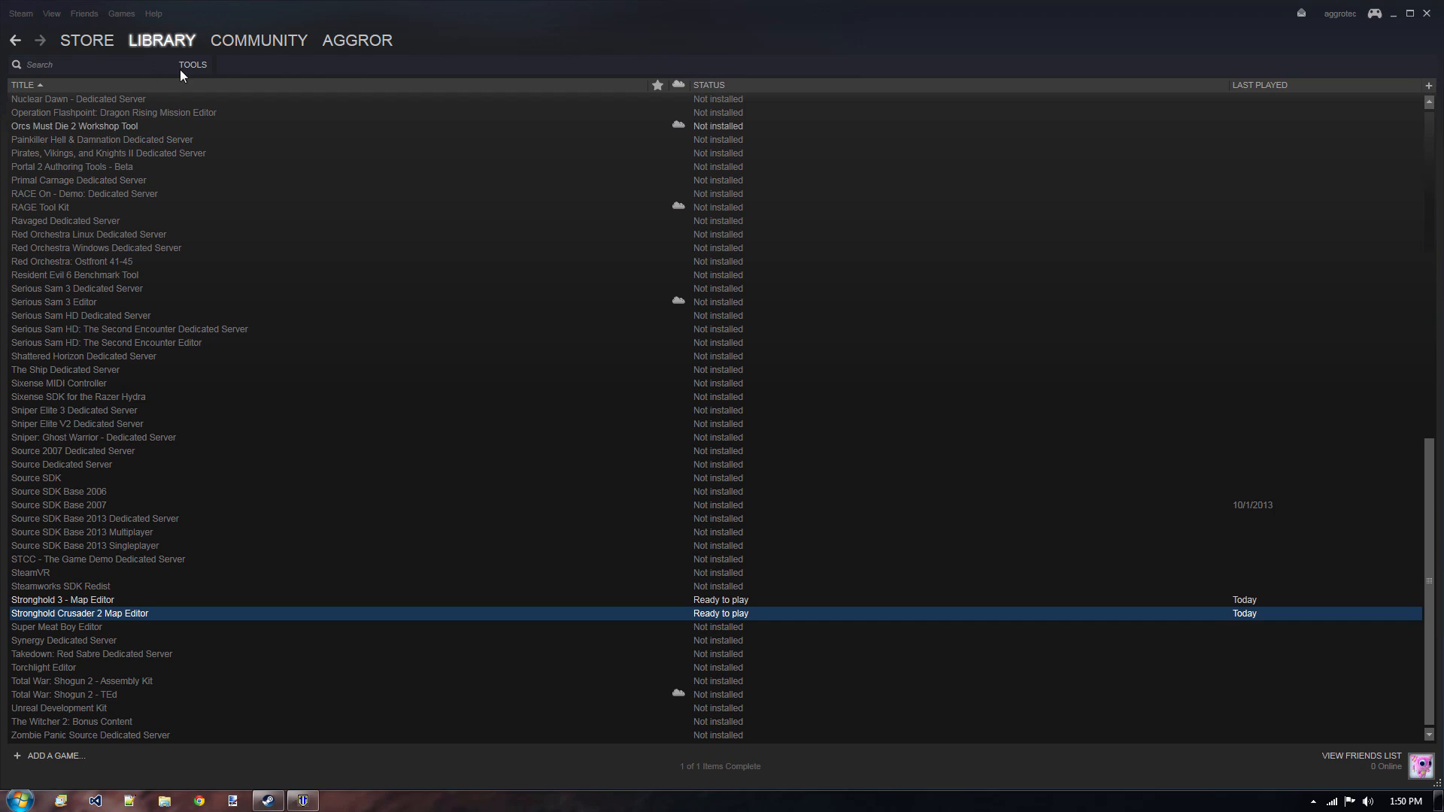
Show the tools category of the Steam library, and switch to the Stronghold Crusader 2 Map Editor.
mouse_move(172, 44)
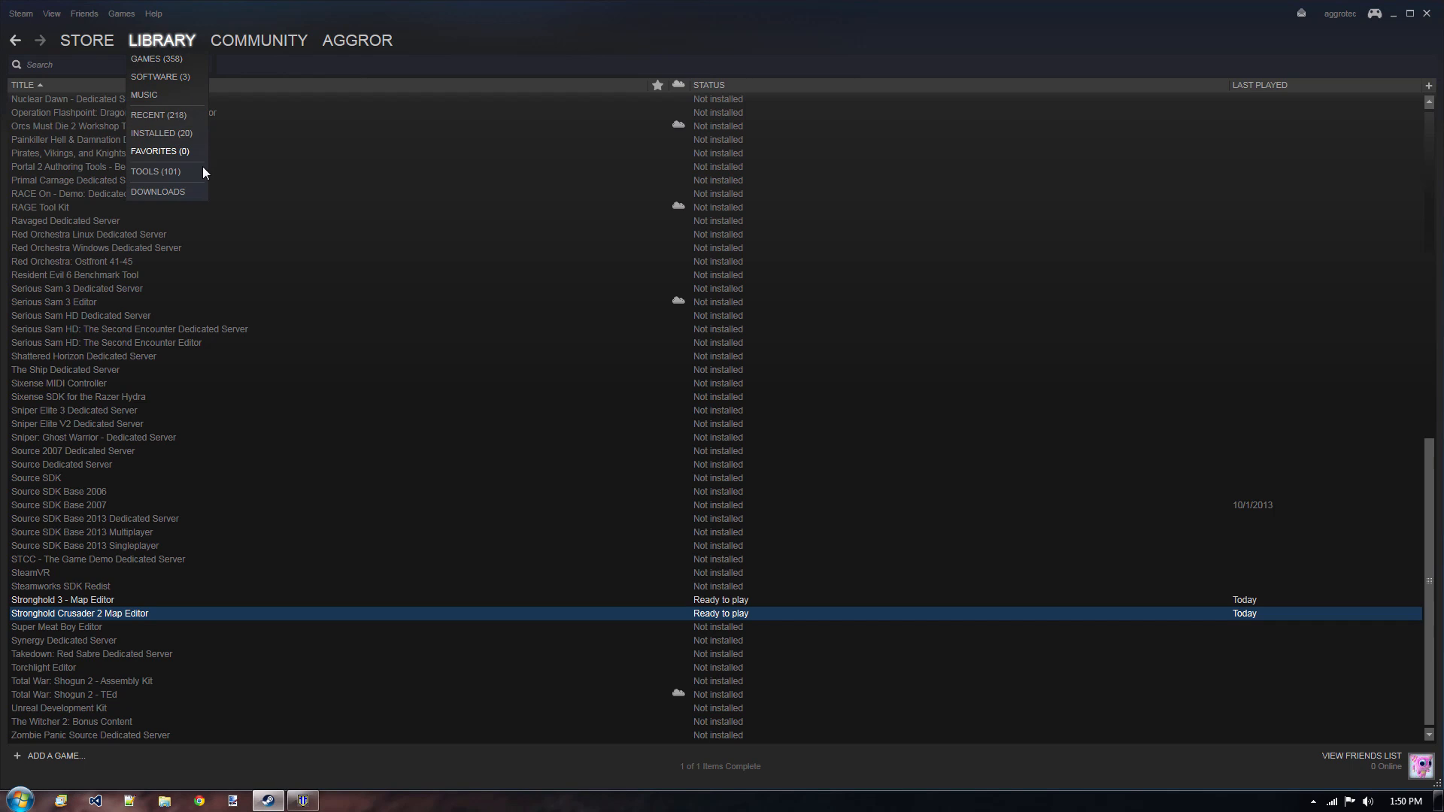
left_click(170, 173)
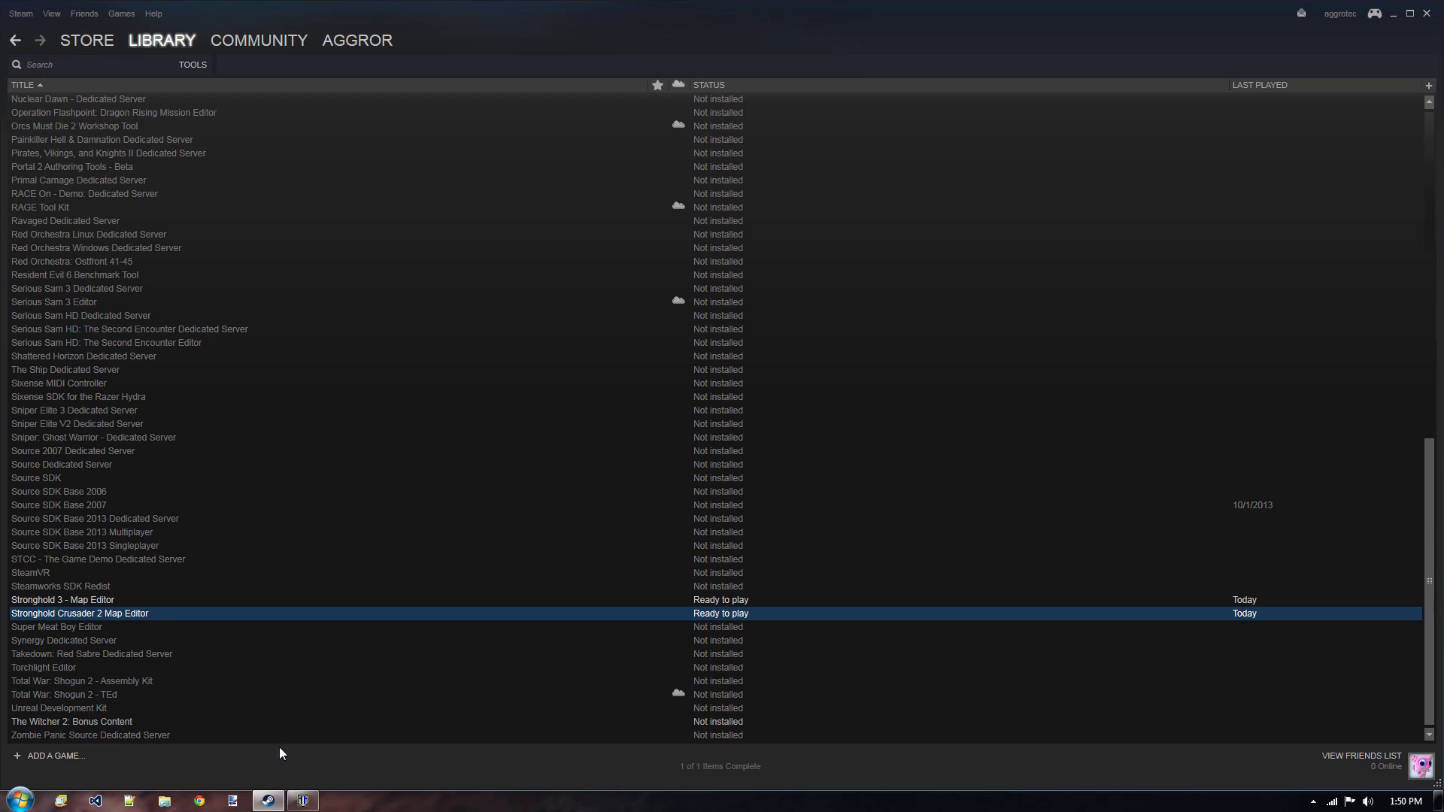
left_click(304, 802)
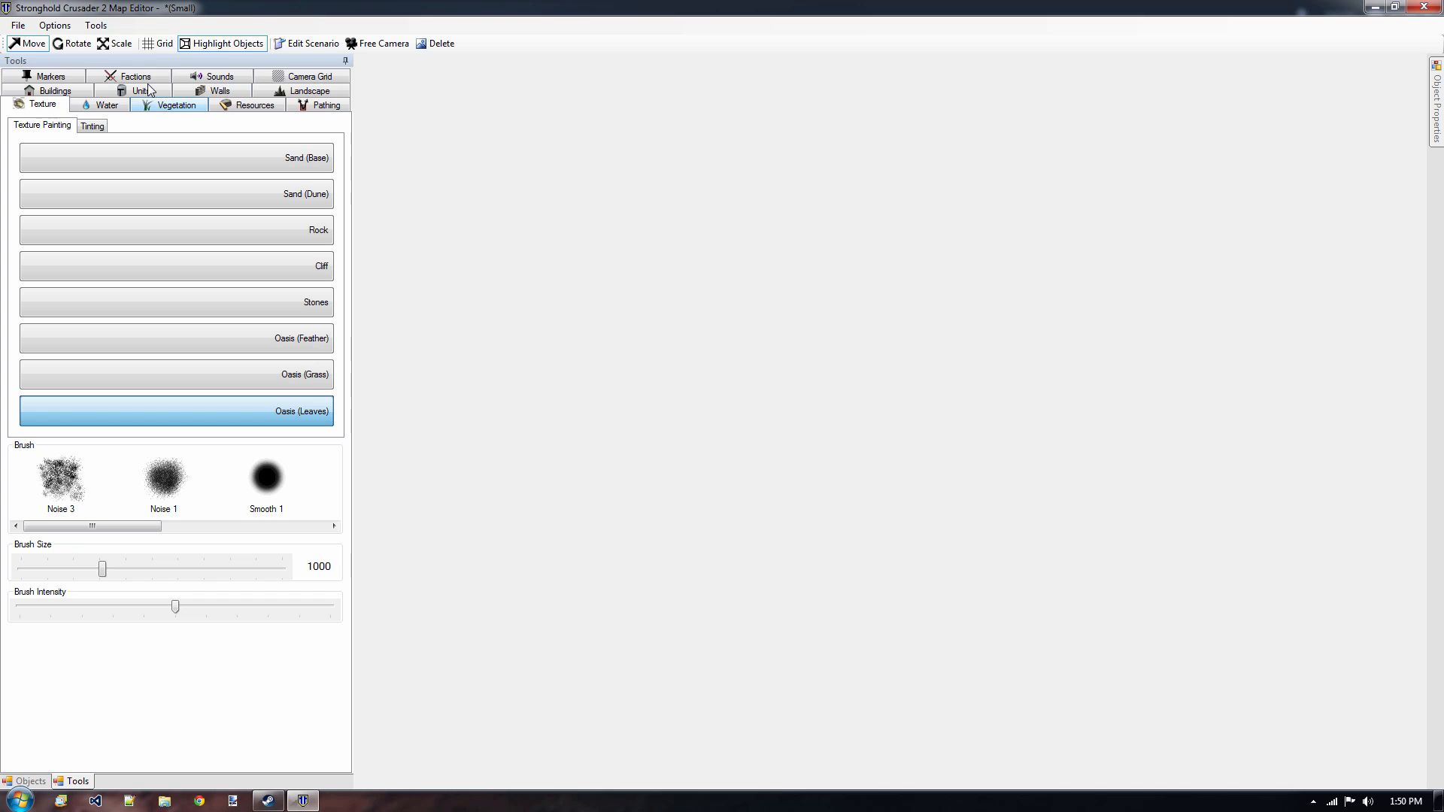
Create a new map with the map size Small, discarding the unsaved changes of the open map.
left_click(17, 29)
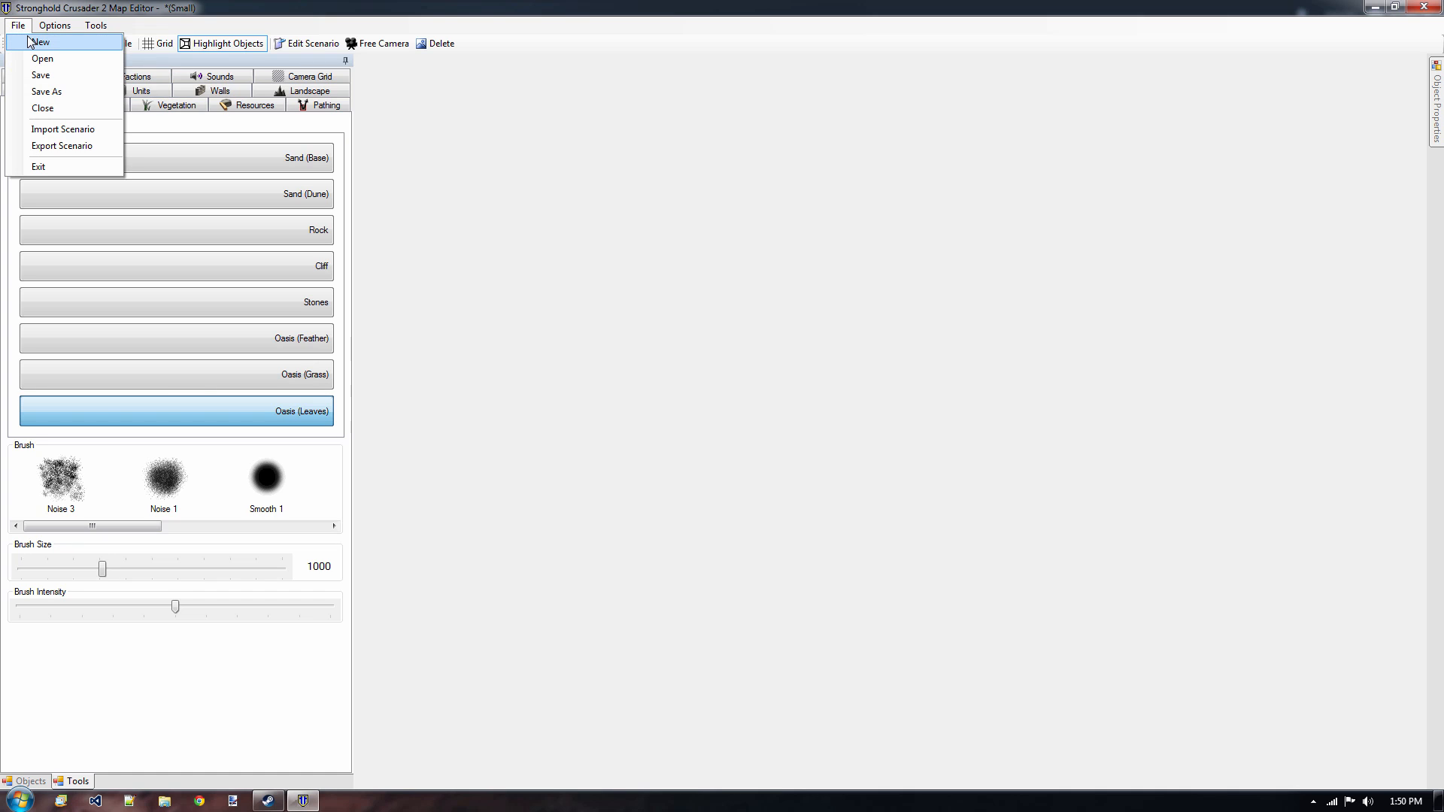
left_click(32, 44)
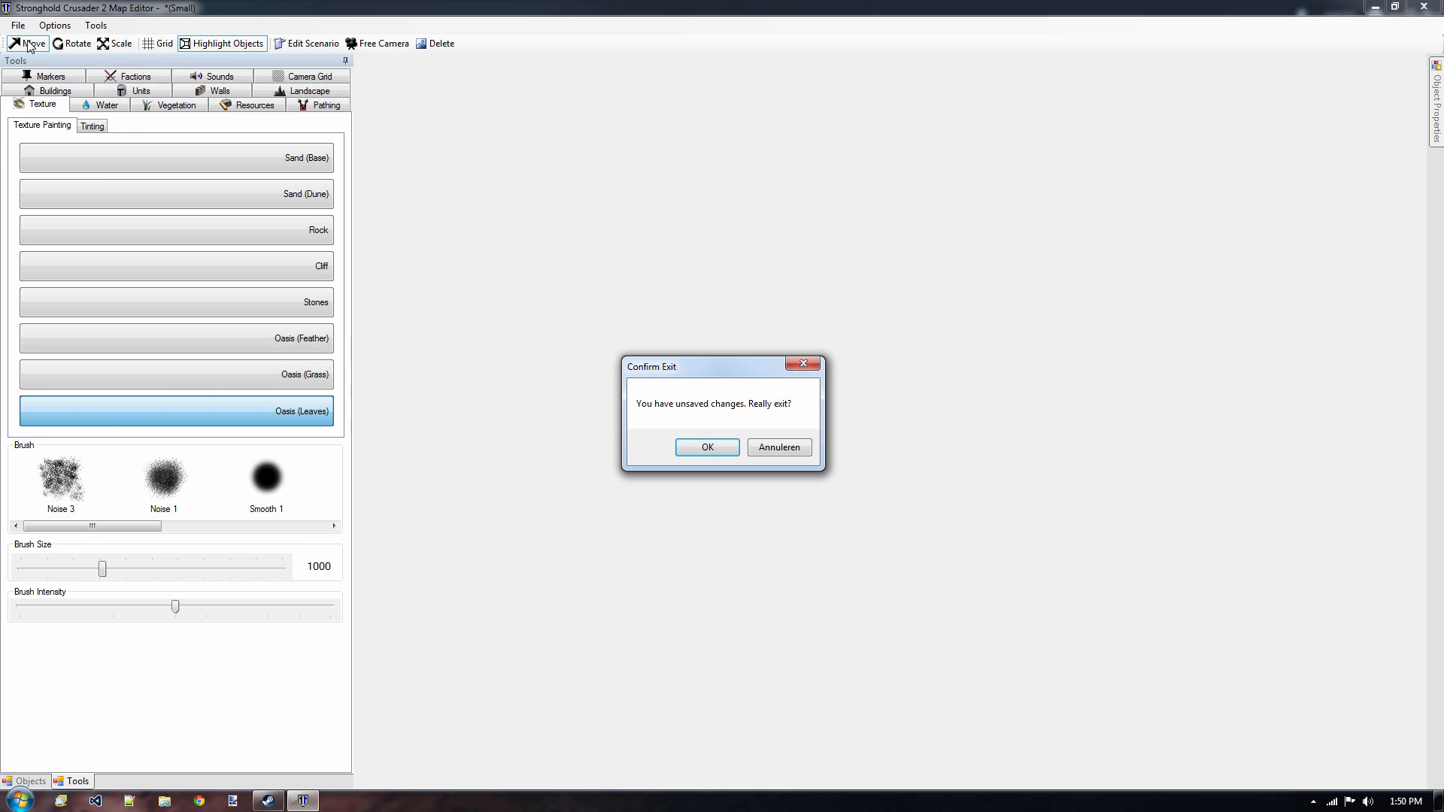
left_click(698, 449)
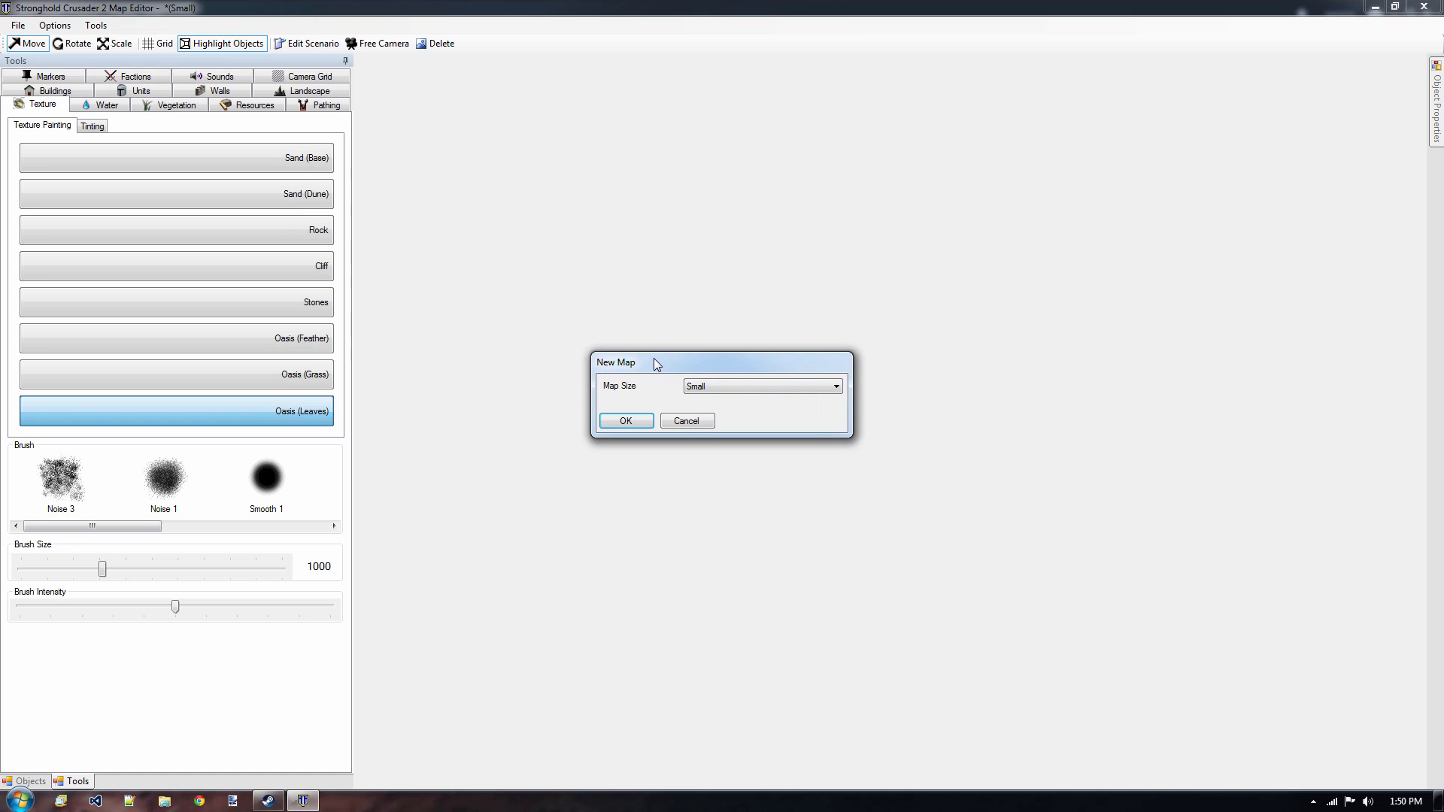
left_click(625, 423)
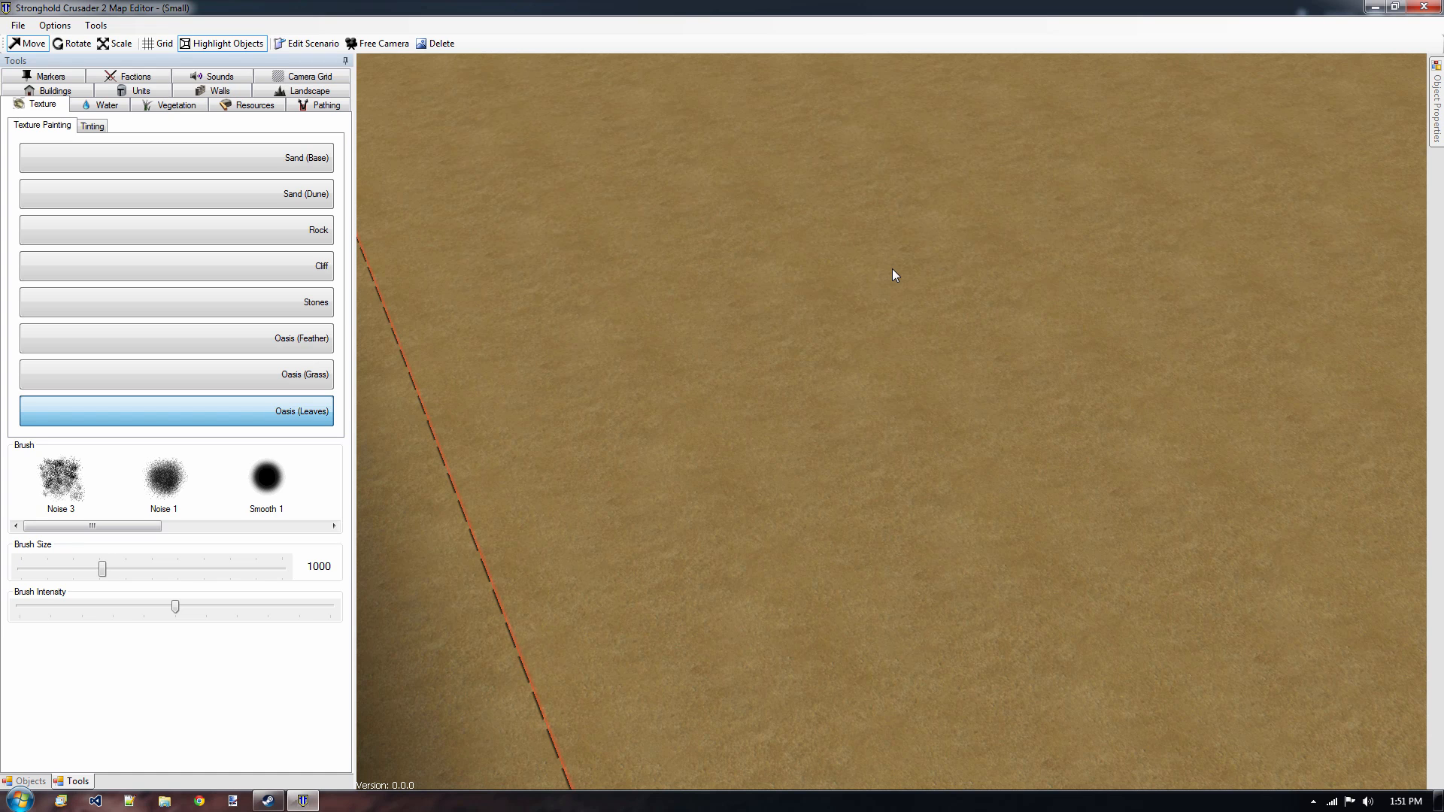
Look around the new map by moving and rotating the camera towards its far corner and zooming in and out.
key("w")
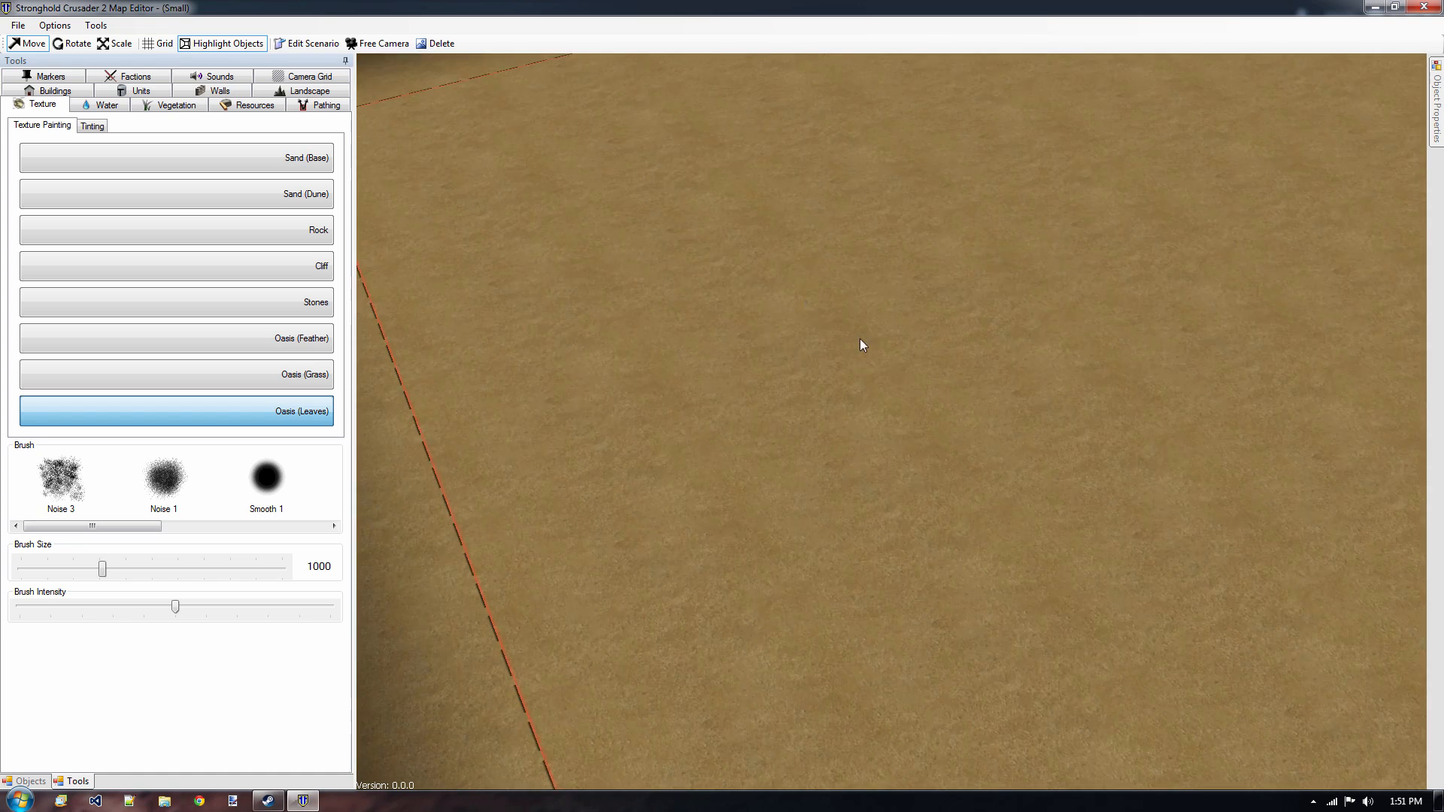
key("a")
key("d")
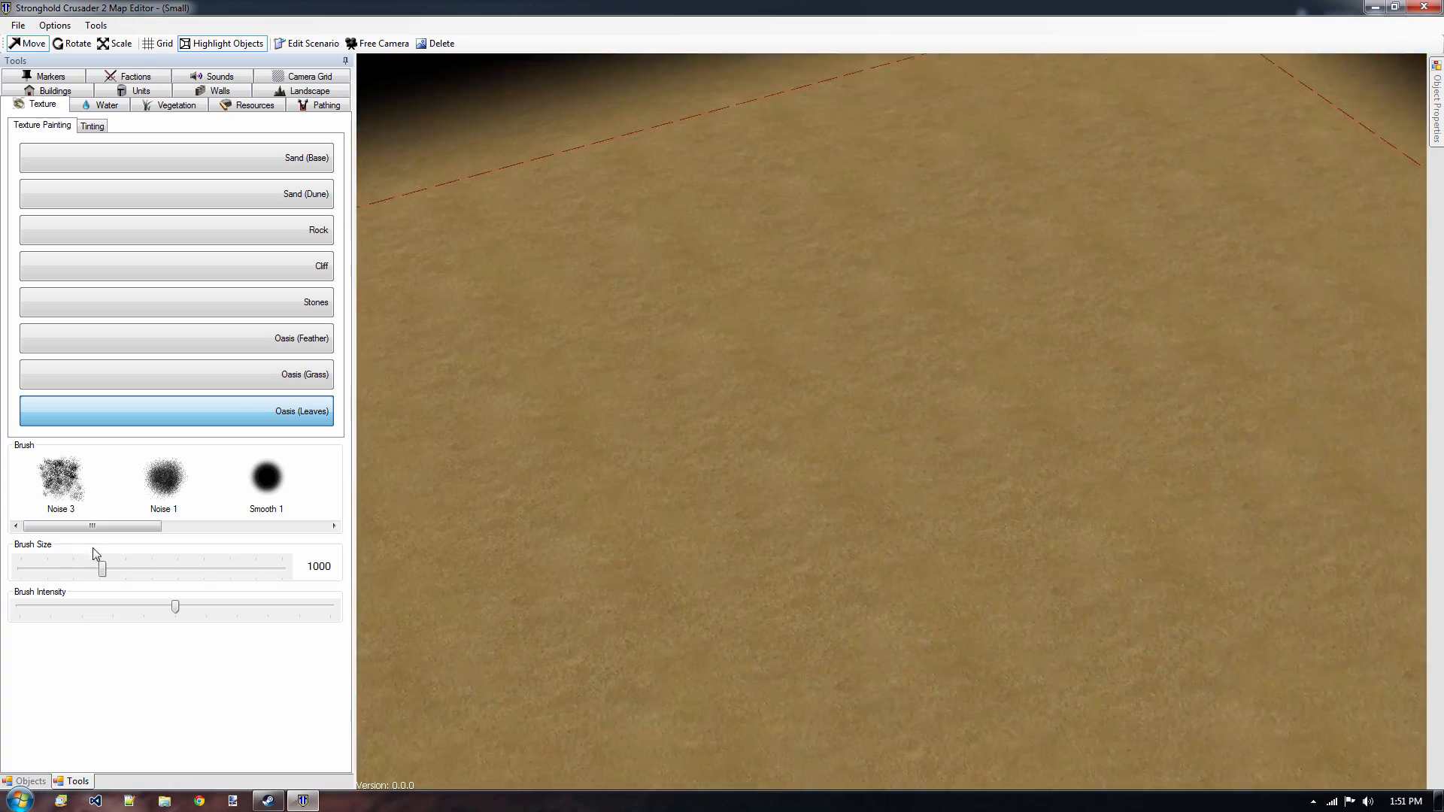
key("s")
key("a")
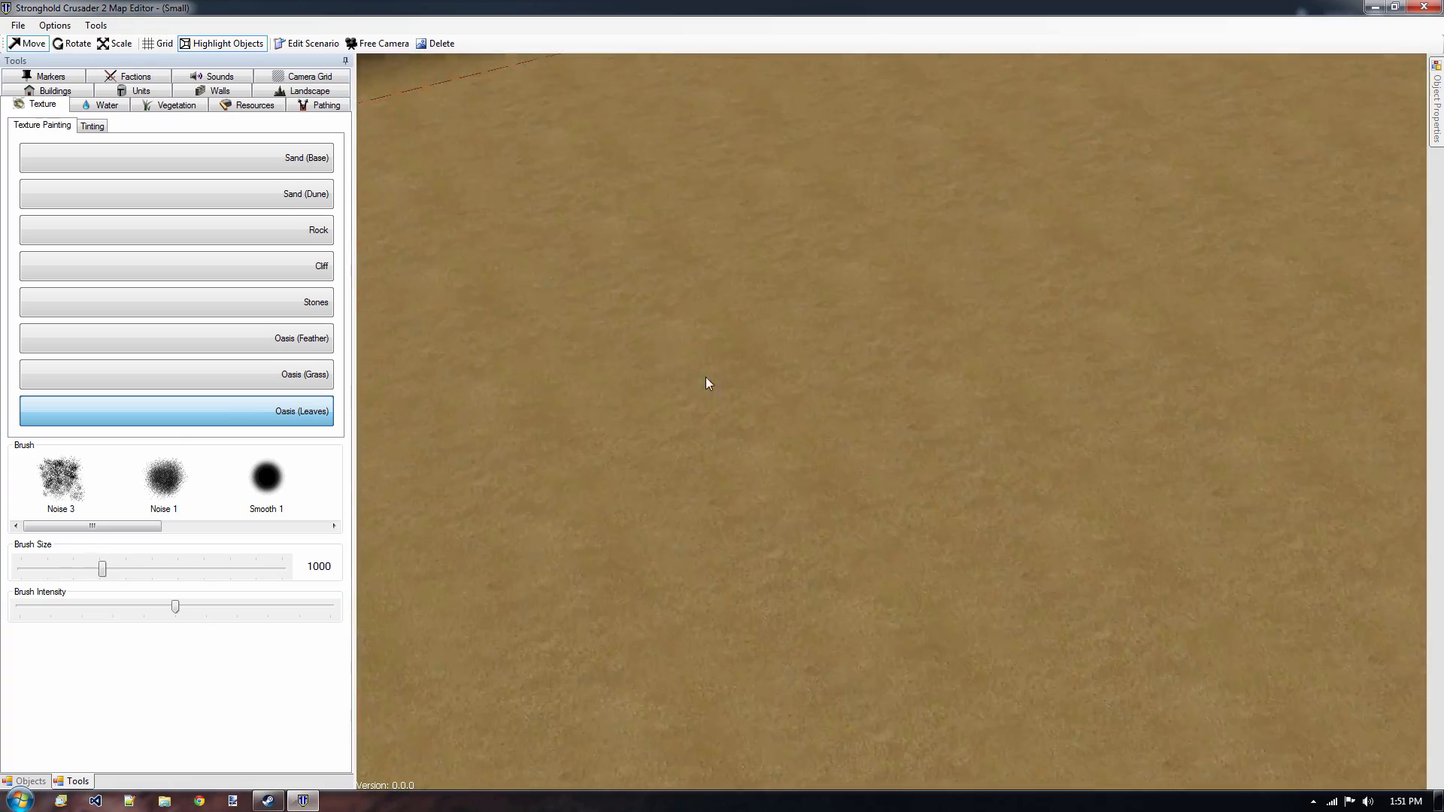
key("w")
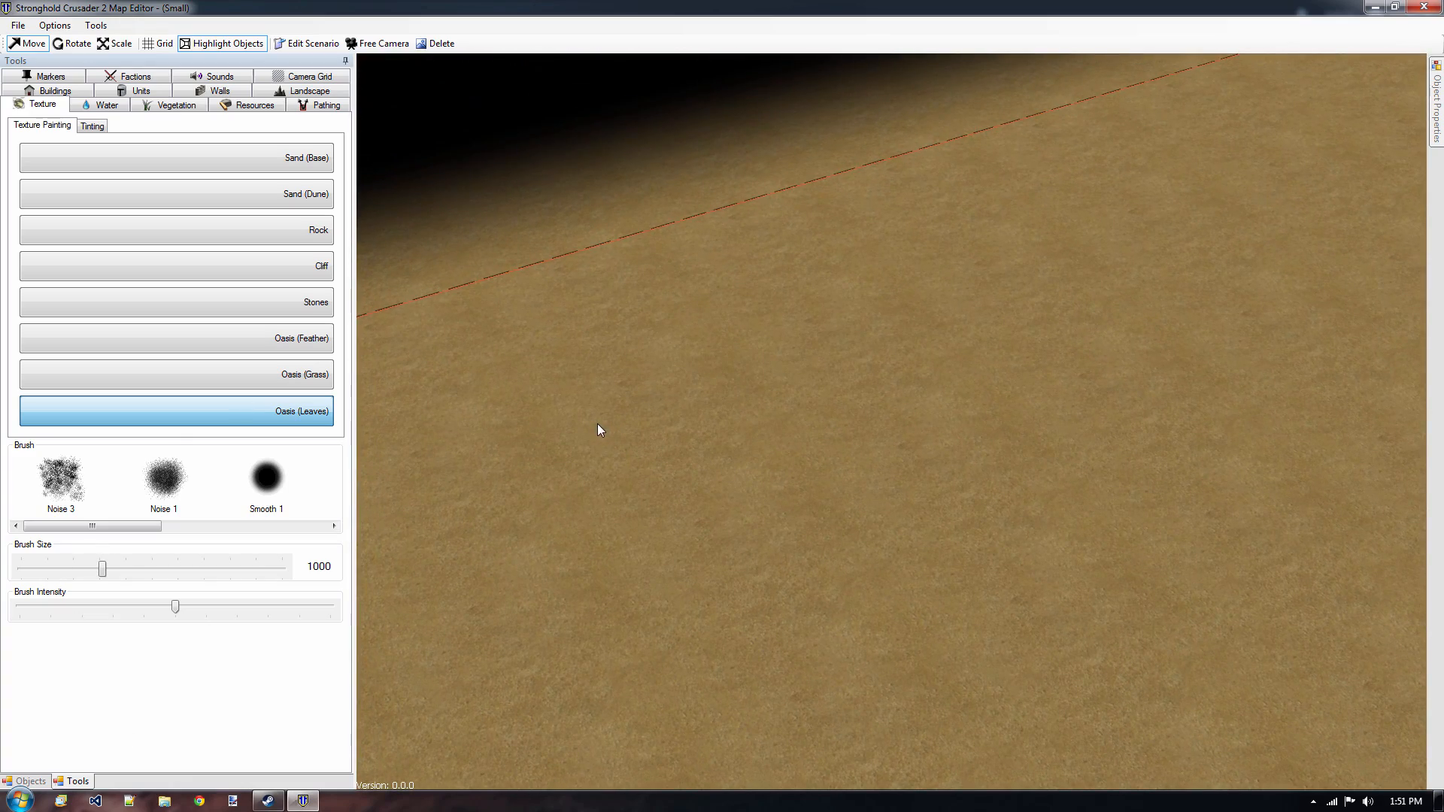
middle_click_drag(584, 416, 675, 367)
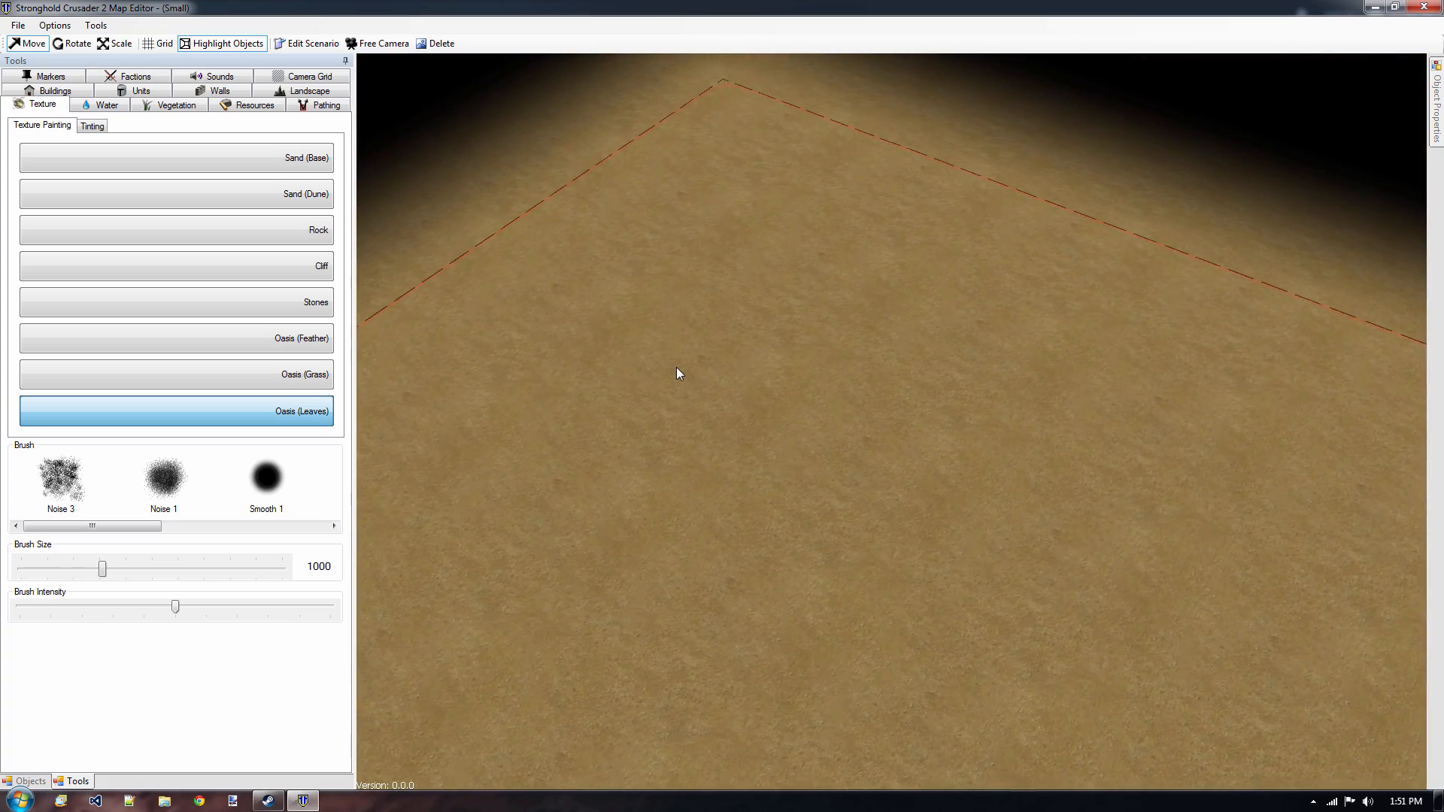
scroll(676, 364, "up", 5)
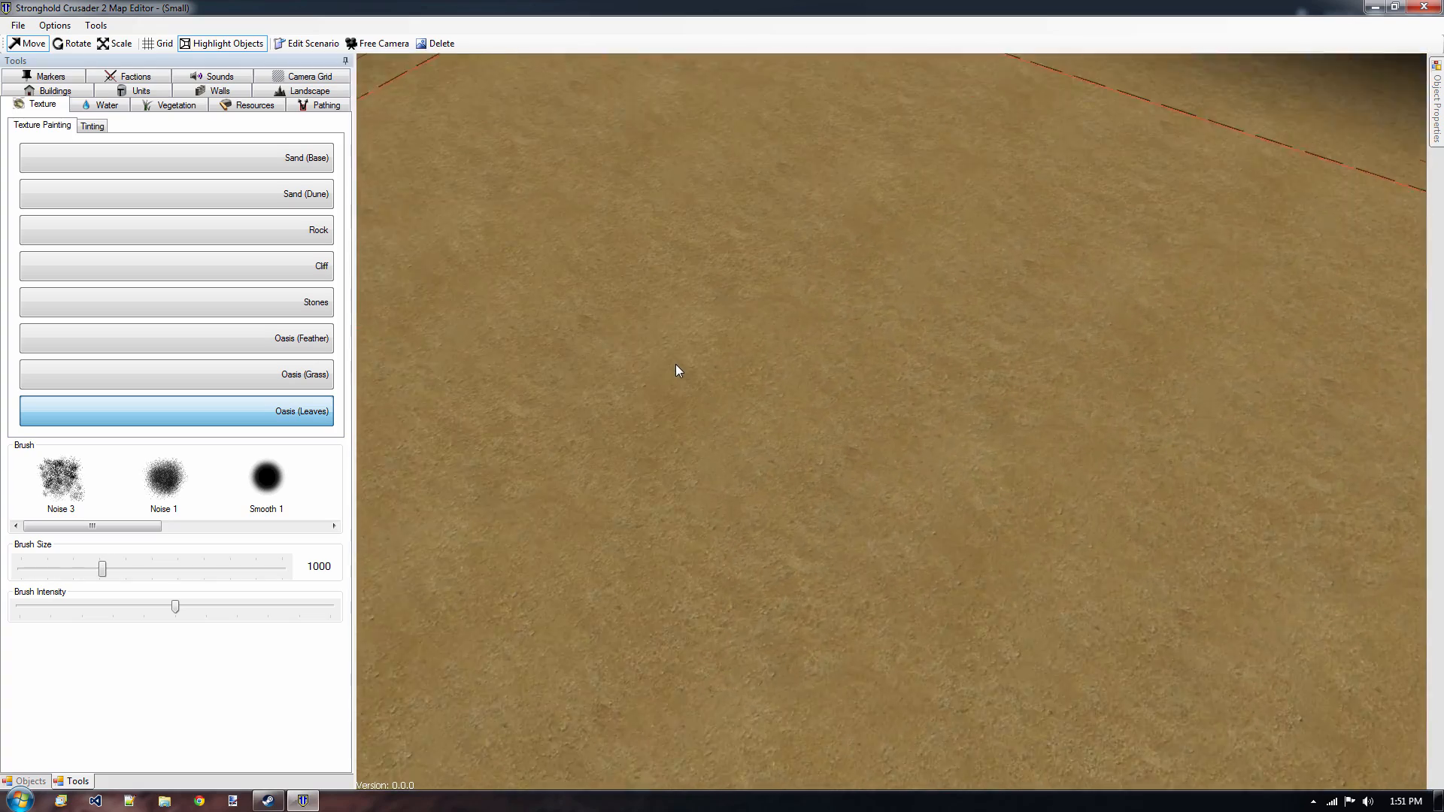
scroll(675, 364, "down", 4)
scroll(676, 364, "down", 3)
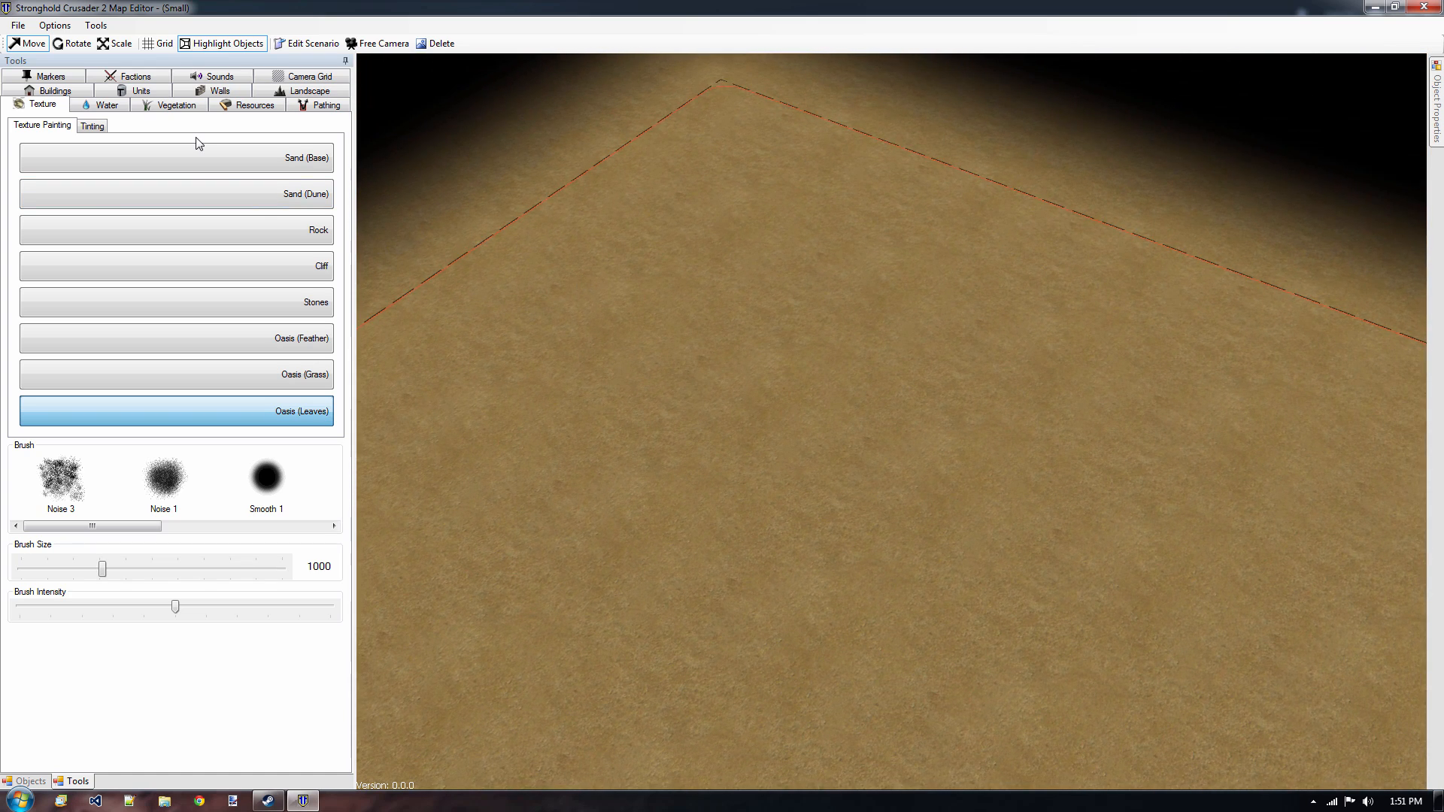
Choose Player 2's Estate 2 for estate painting, with the brush size at its maximum.
left_click(124, 79)
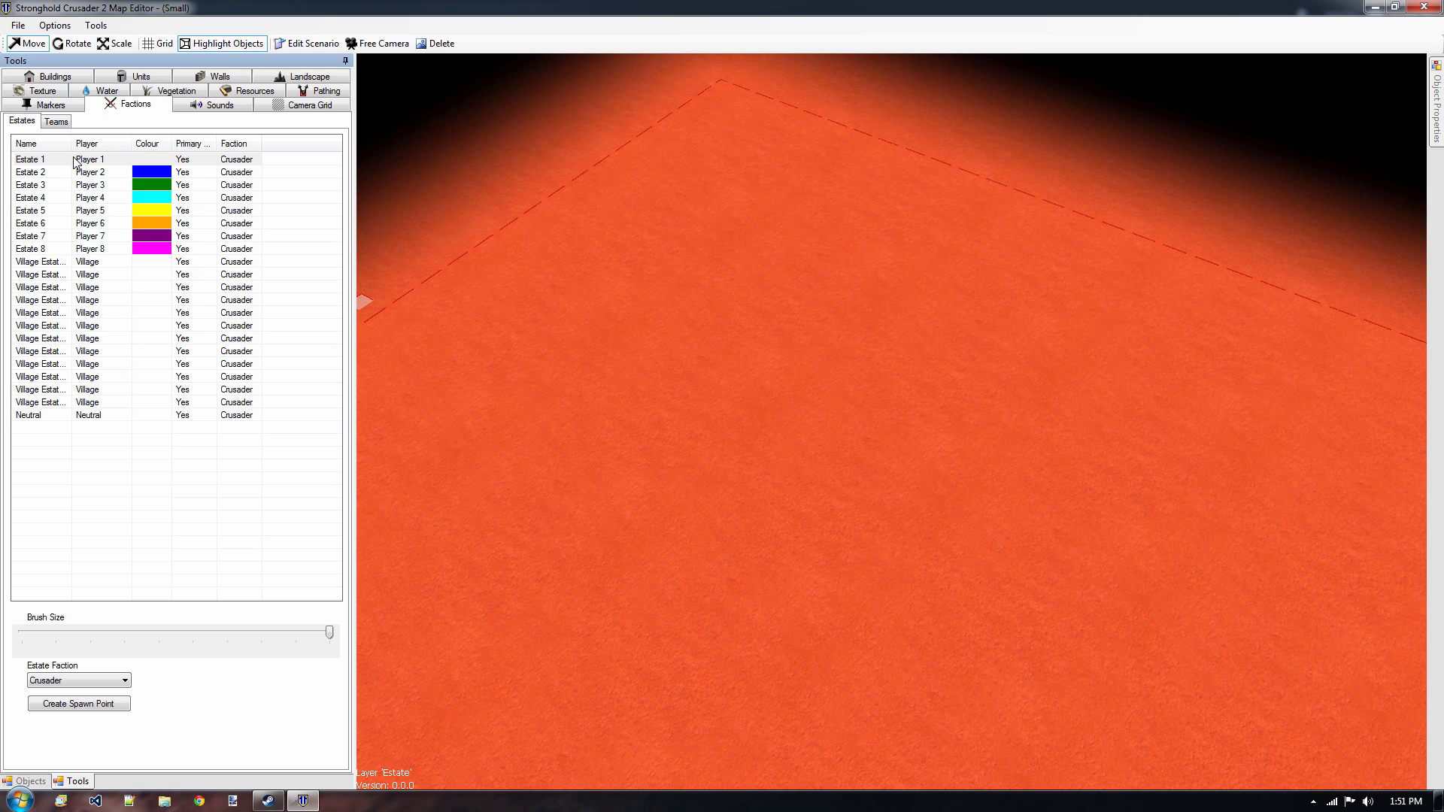
left_click(88, 172)
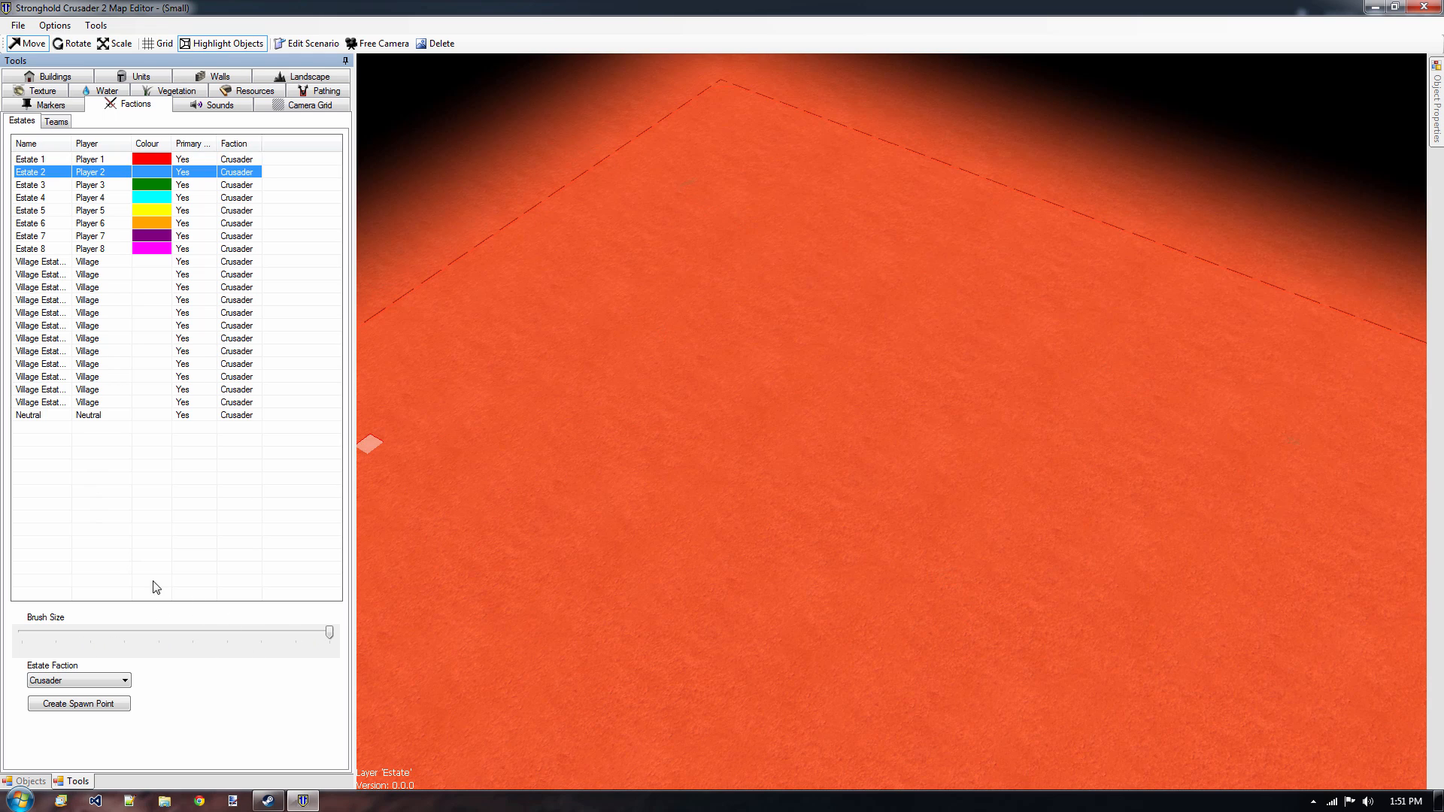
left_click_drag(326, 635, 307, 633)
left_click(290, 629)
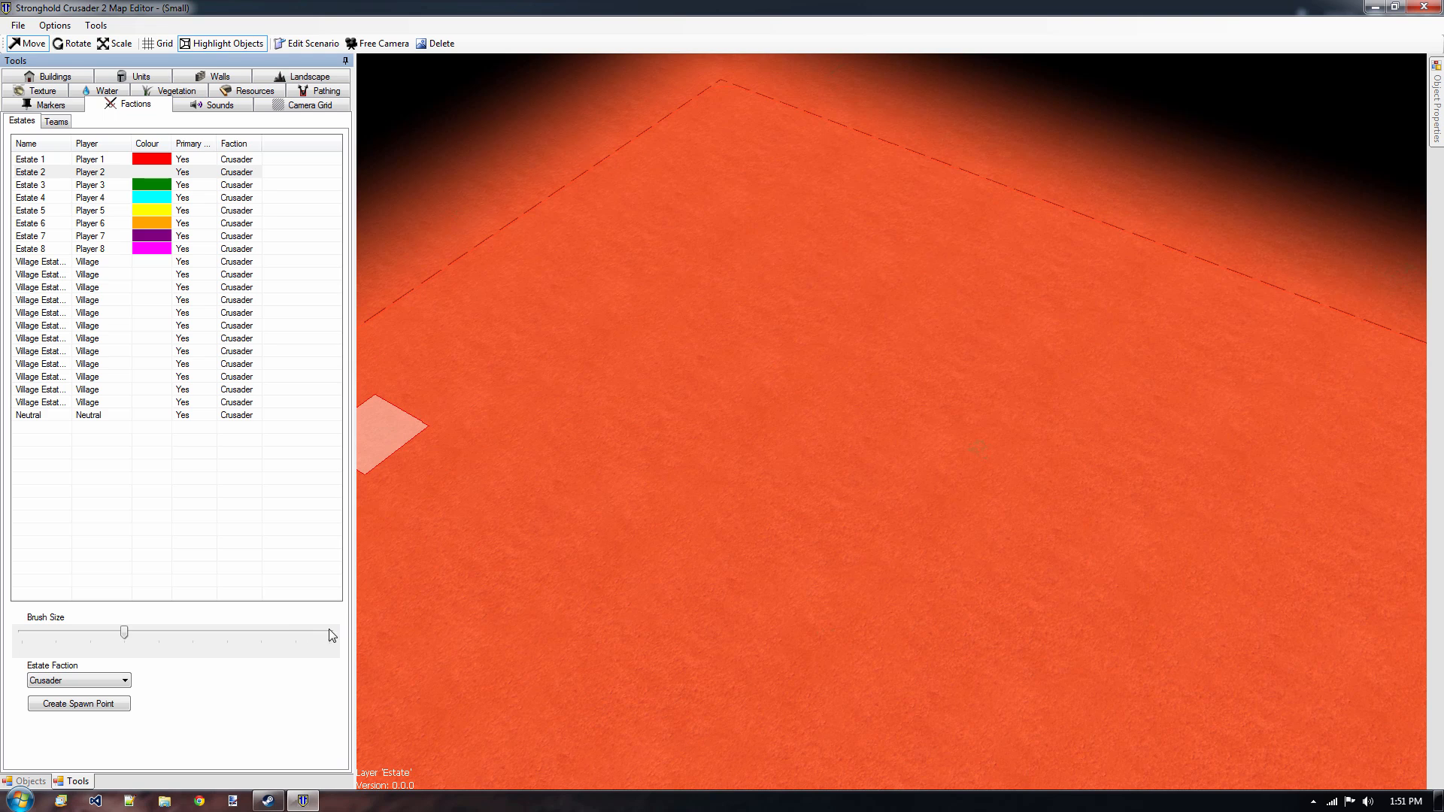
left_click(334, 636)
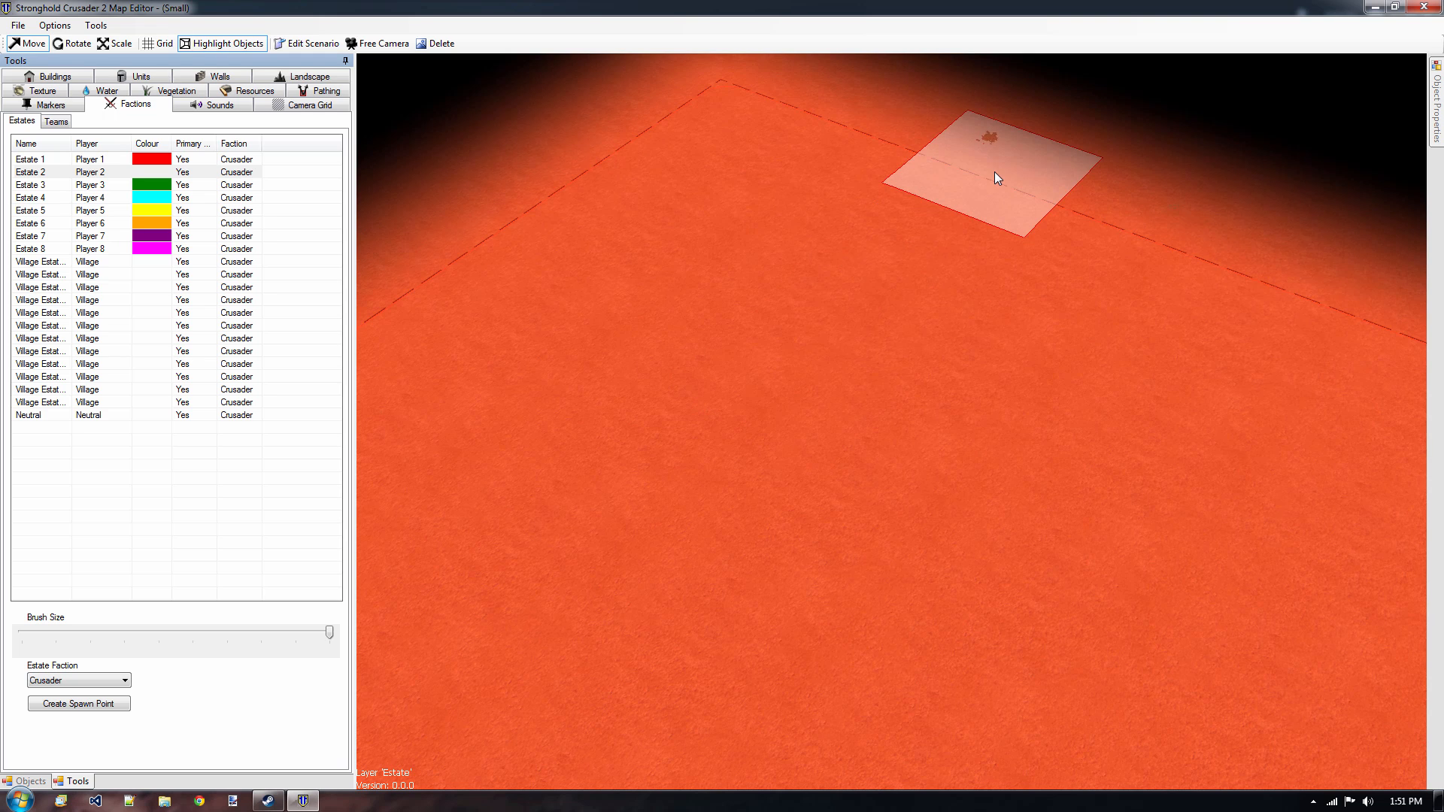
Paint Estate 2 over the far part of the map, from one side border to the other, filling the remaining gaps.
mouse_move(707, 72)
left_mouse_down()
mouse_move(622, 190)
mouse_move(606, 484)
mouse_move(838, 151)
mouse_move(814, 481)
mouse_move(934, 376)
mouse_move(1221, 296)
mouse_move(912, 477)
mouse_move(1282, 541)
mouse_move(1353, 323)
mouse_move(1135, 778)
mouse_move(354, 534)
mouse_move(457, 267)
mouse_move(456, 545)
mouse_move(832, 94)
mouse_move(453, 287)
mouse_move(852, 486)
left_mouse_up()
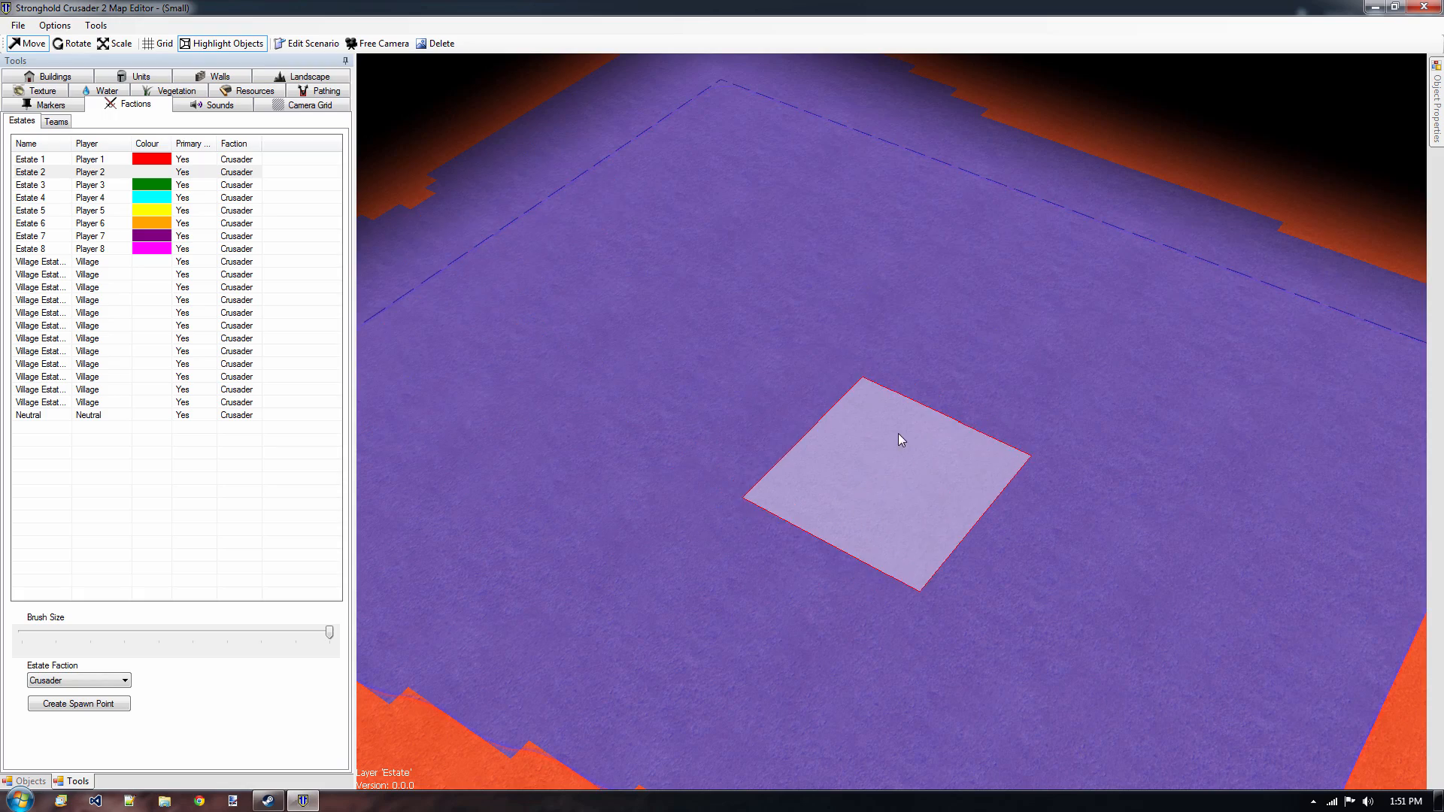
mouse_move(897, 433)
middle_mouse_down()
mouse_move(1121, 139)
mouse_move(1210, 102)
middle_mouse_up()
mouse_move(857, 222)
middle_mouse_down()
mouse_move(901, 187)
mouse_move(403, 283)
mouse_move(586, 406)
mouse_move(629, 619)
mouse_move(832, 622)
middle_mouse_up()
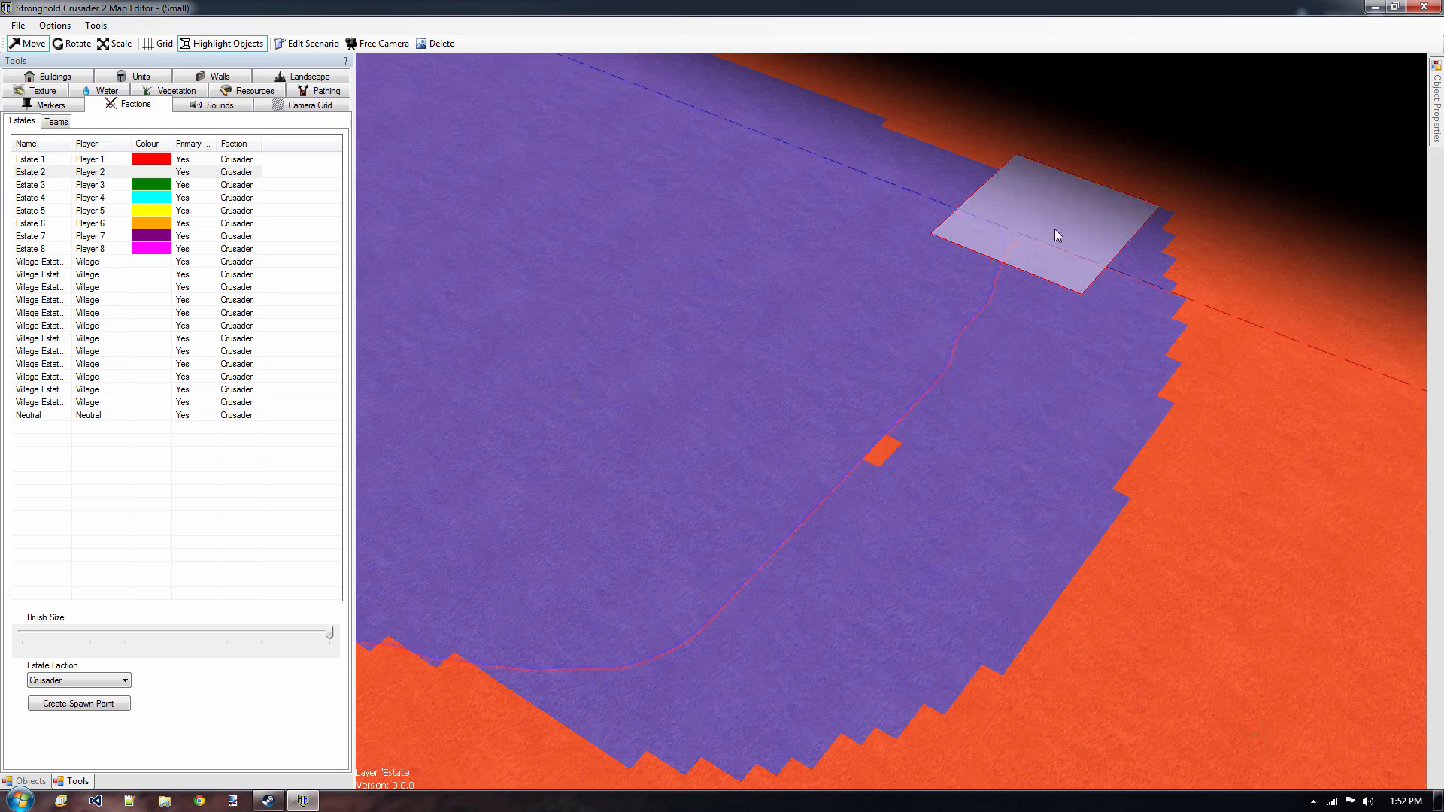
mouse_move(895, 472)
left_mouse_down()
mouse_move(1098, 733)
mouse_move(1130, 236)
mouse_move(881, 675)
left_mouse_up()
middle_click_drag(934, 517, 1120, 358)
mouse_move(665, 323)
middle_mouse_down()
mouse_move(823, 362)
mouse_move(680, 249)
middle_mouse_up()
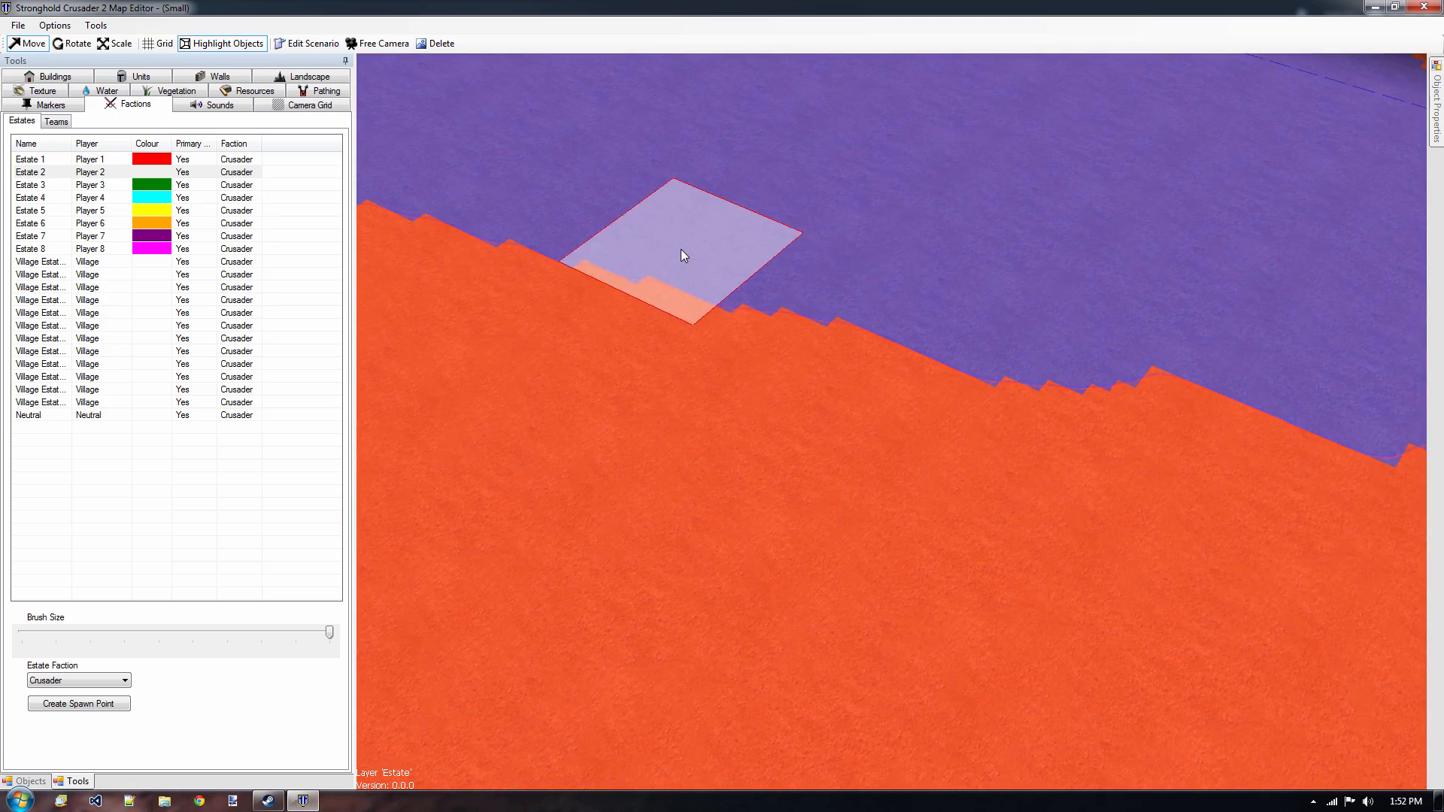
middle_click_drag(1160, 354, 885, 515)
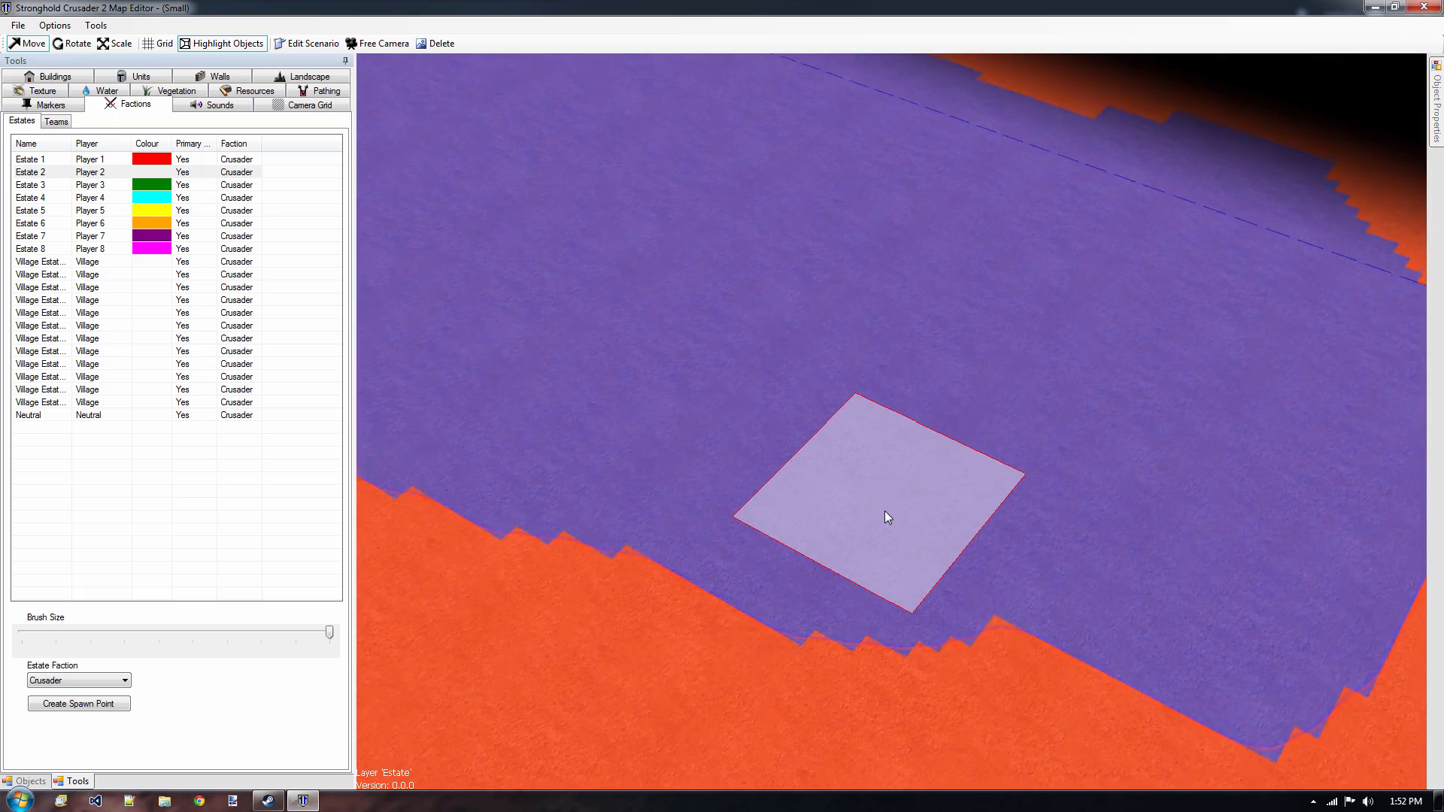
mouse_move(605, 338)
middle_mouse_down()
mouse_move(1026, 475)
mouse_move(932, 430)
middle_mouse_up()
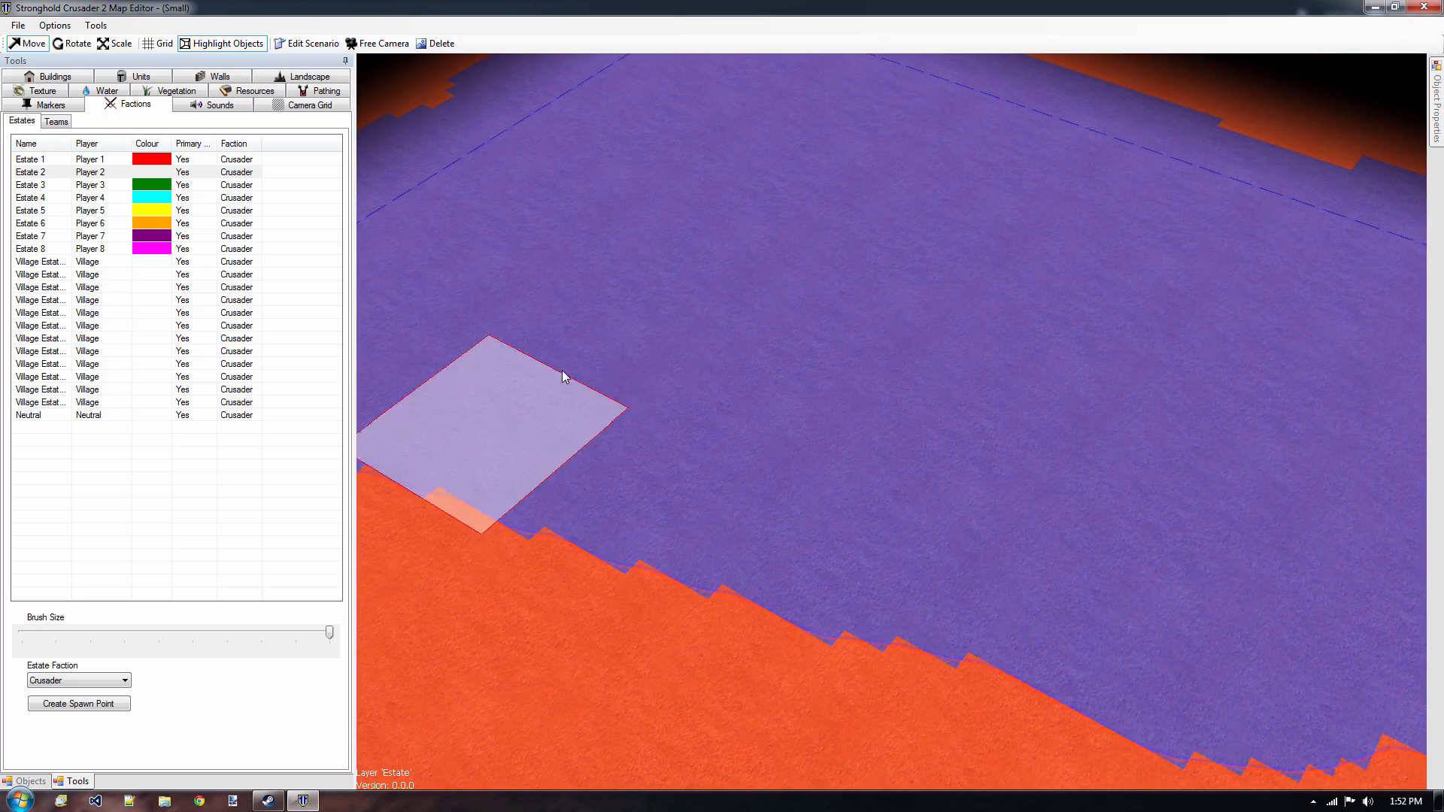
mouse_move(728, 254)
middle_mouse_down()
mouse_move(815, 353)
mouse_move(1104, 332)
mouse_move(938, 291)
middle_mouse_up()
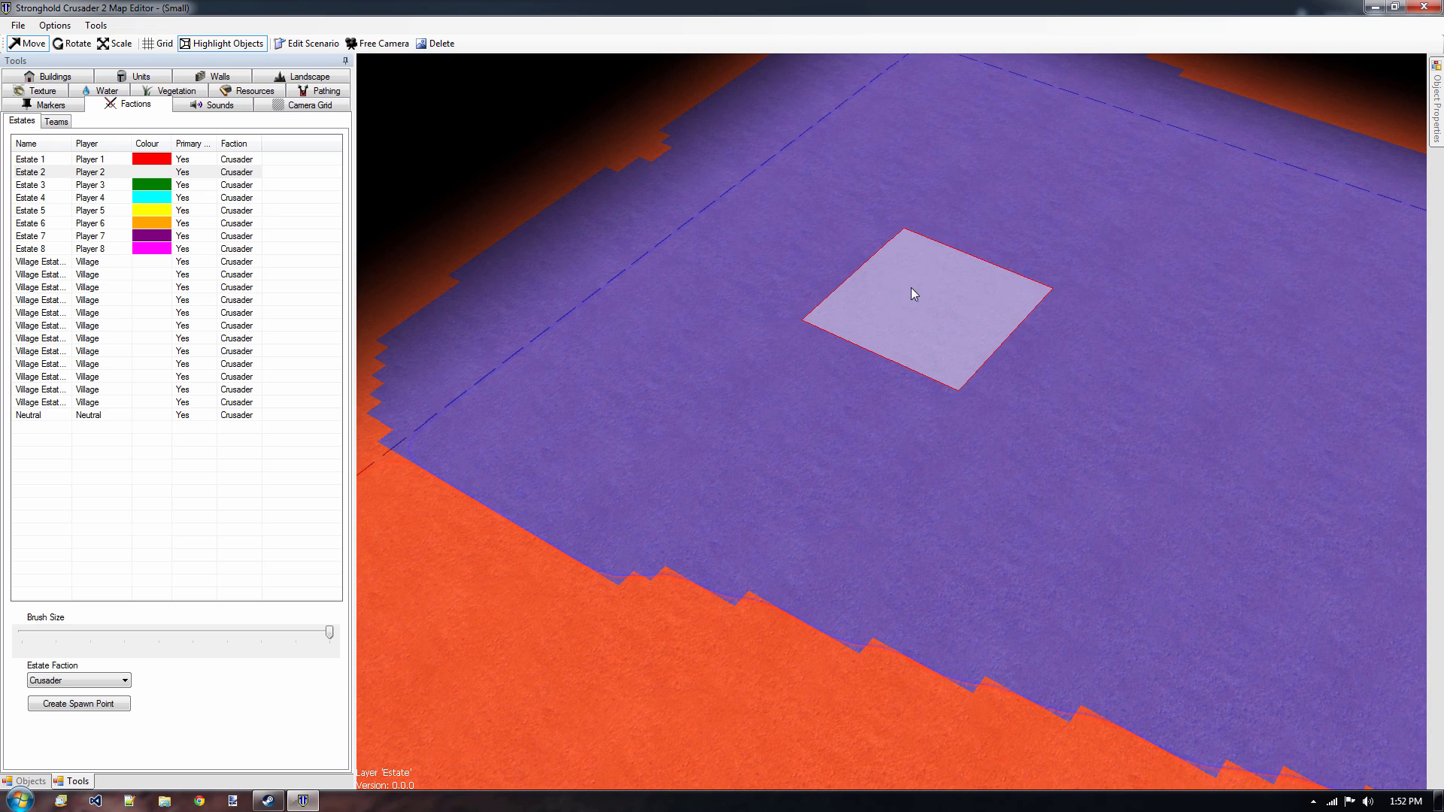
Place one Good Arabic Keep 3 in the blue estate and one in the red estate, and check the list of placed objects.
left_click(55, 77)
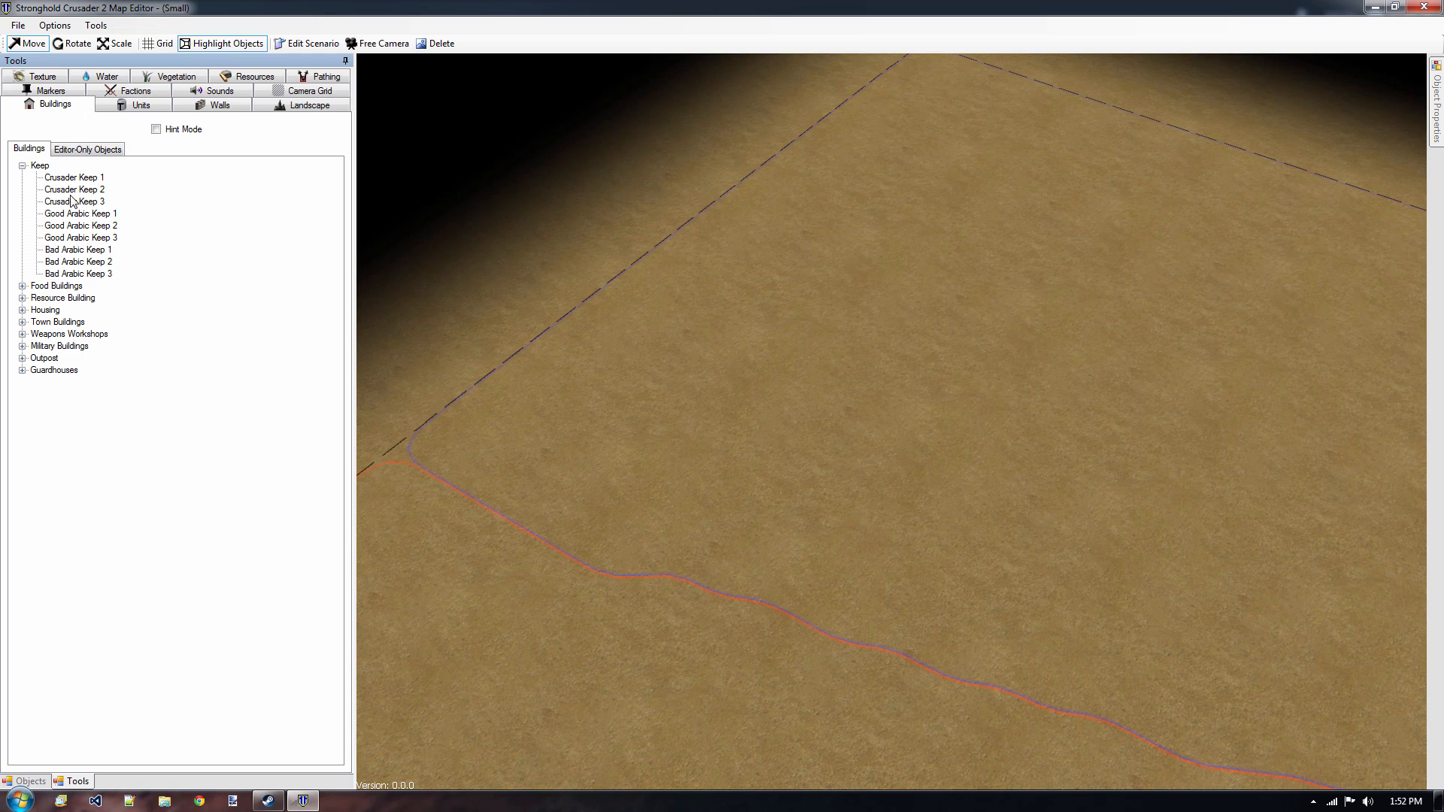
left_click(88, 238)
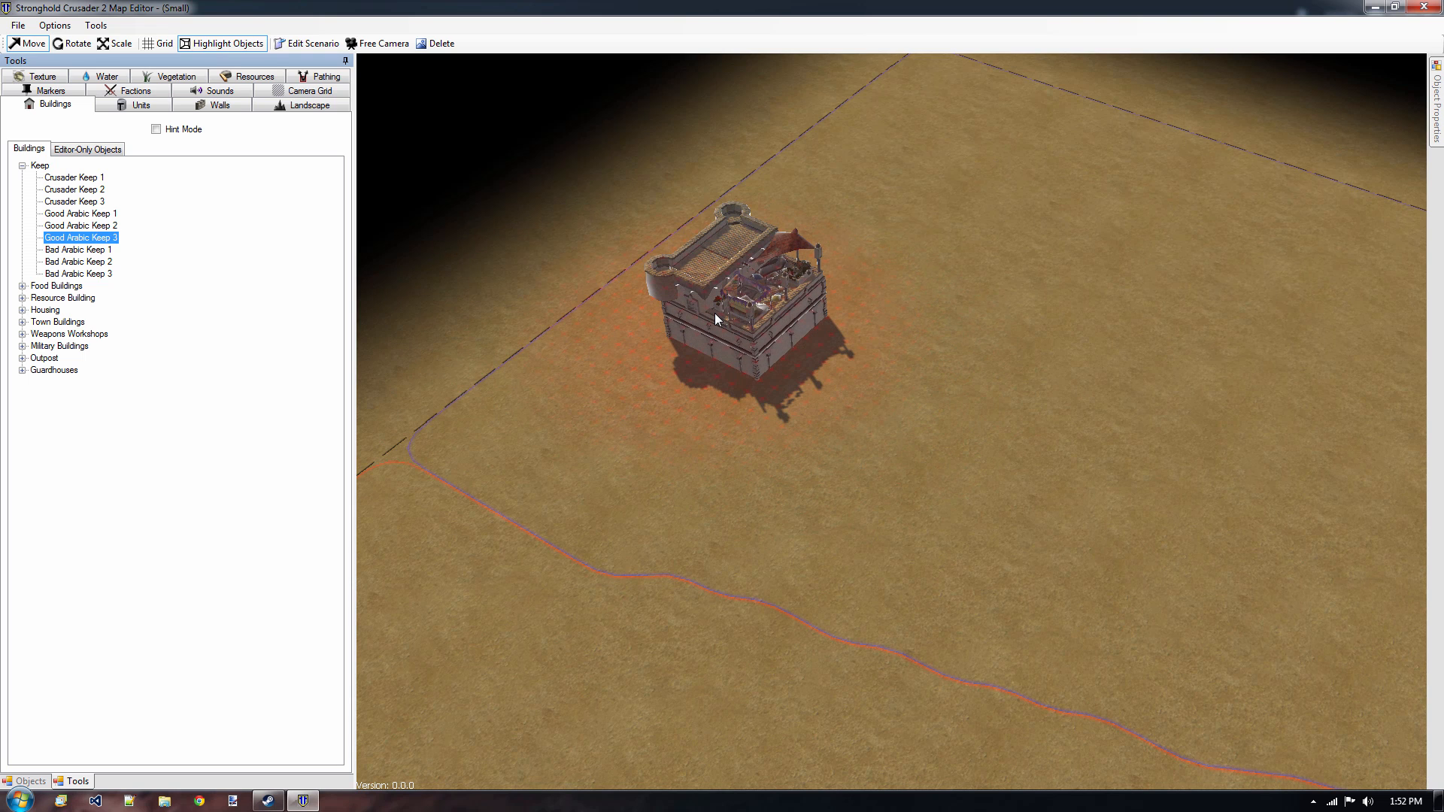
left_click(714, 312)
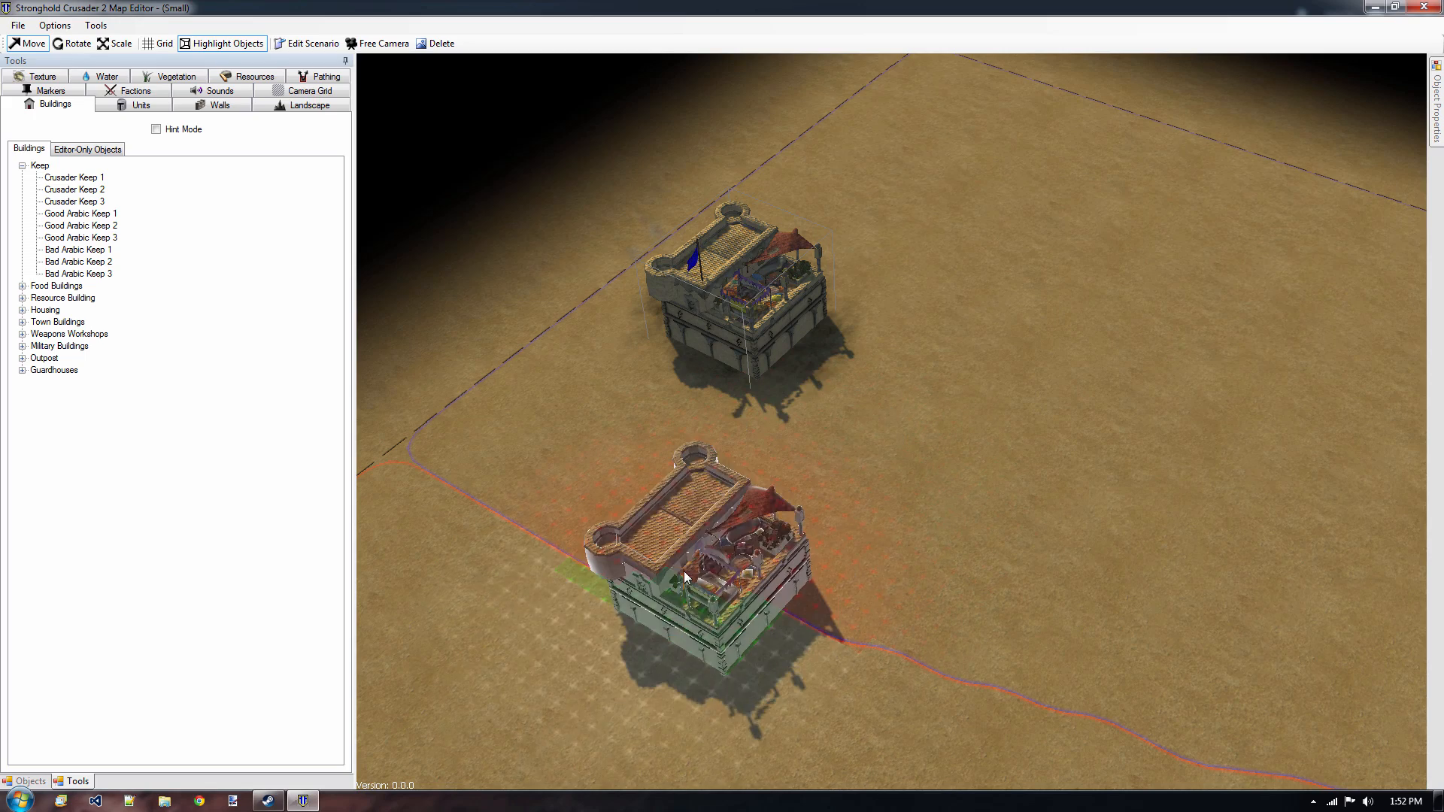
middle_click_drag(588, 609, 801, 423)
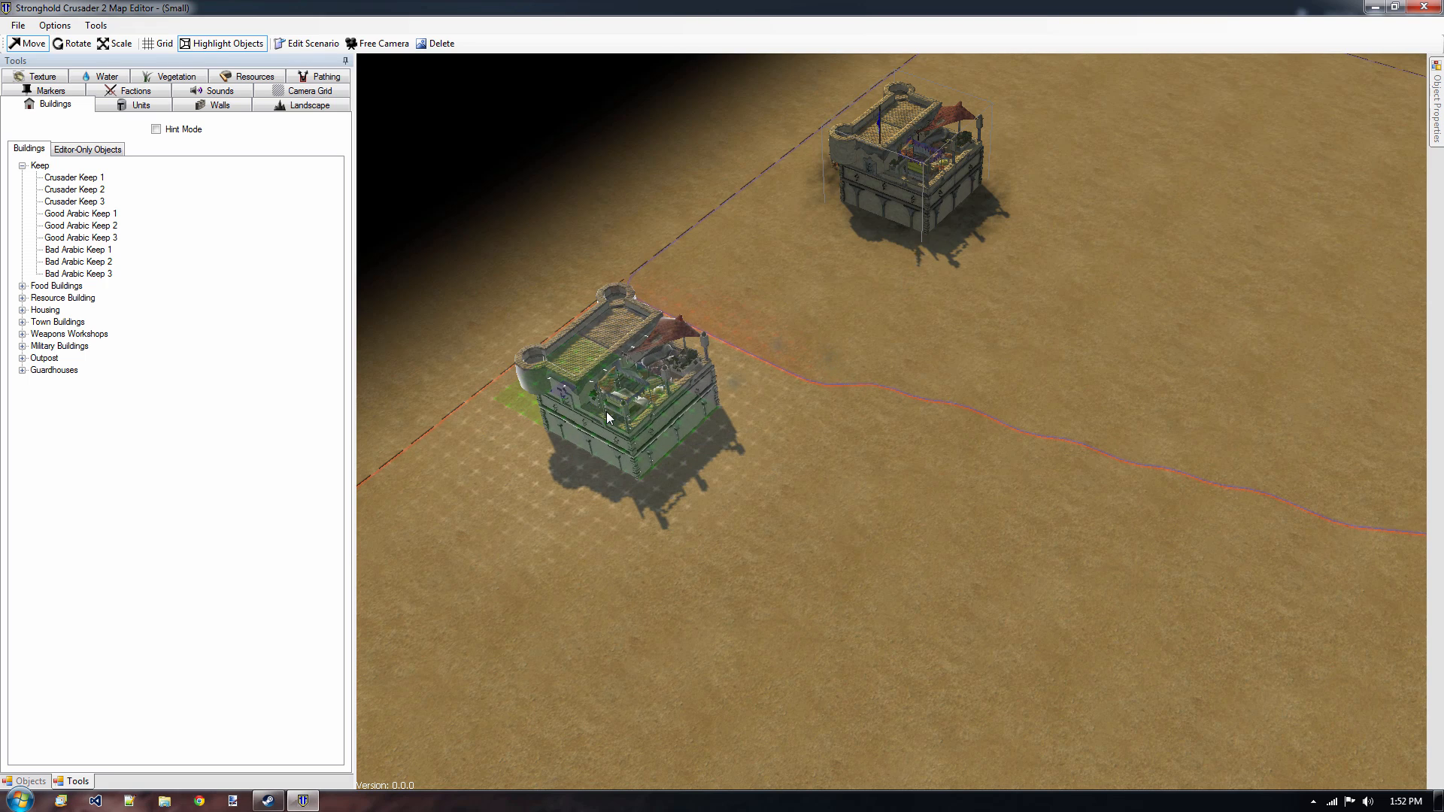
left_click(585, 397)
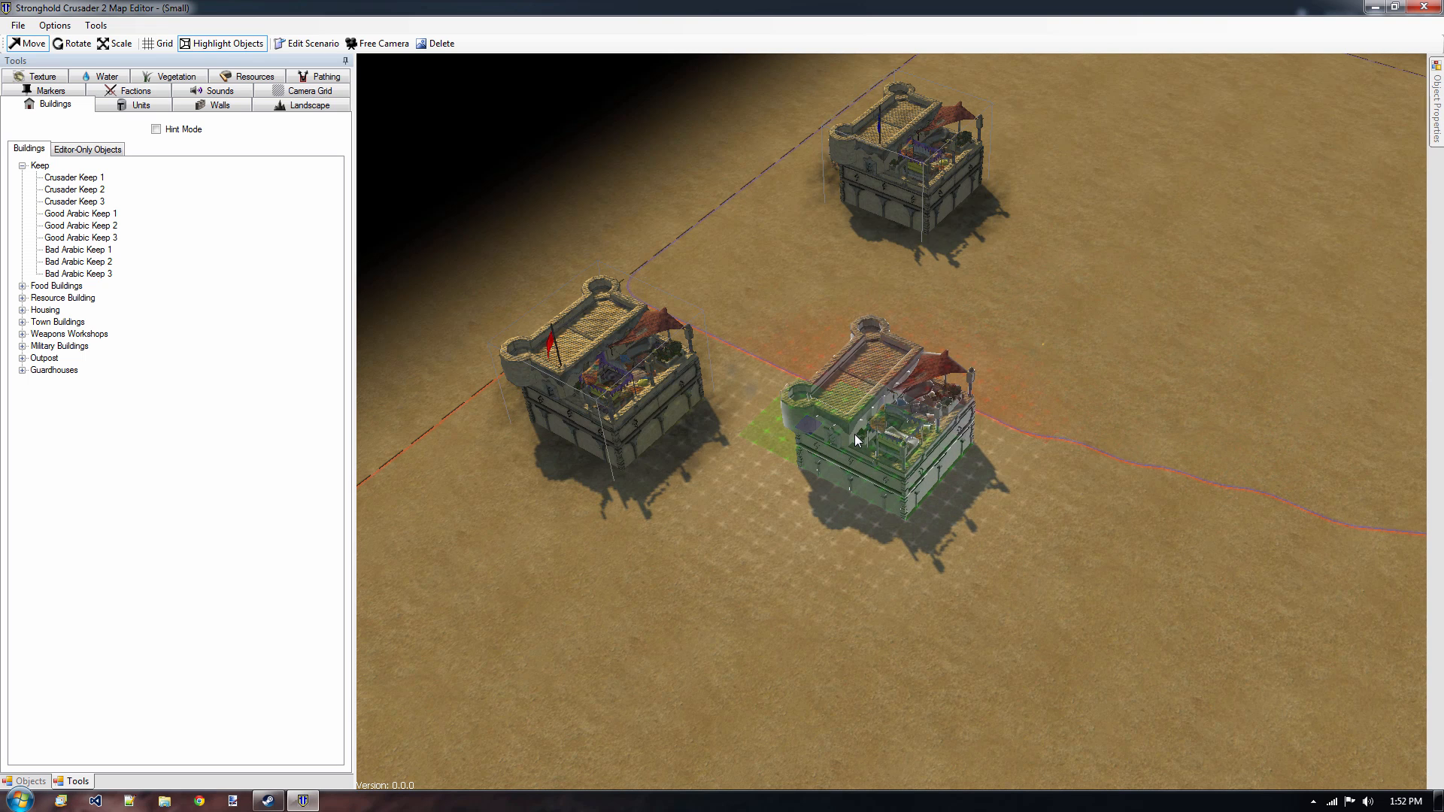
left_click(30, 781)
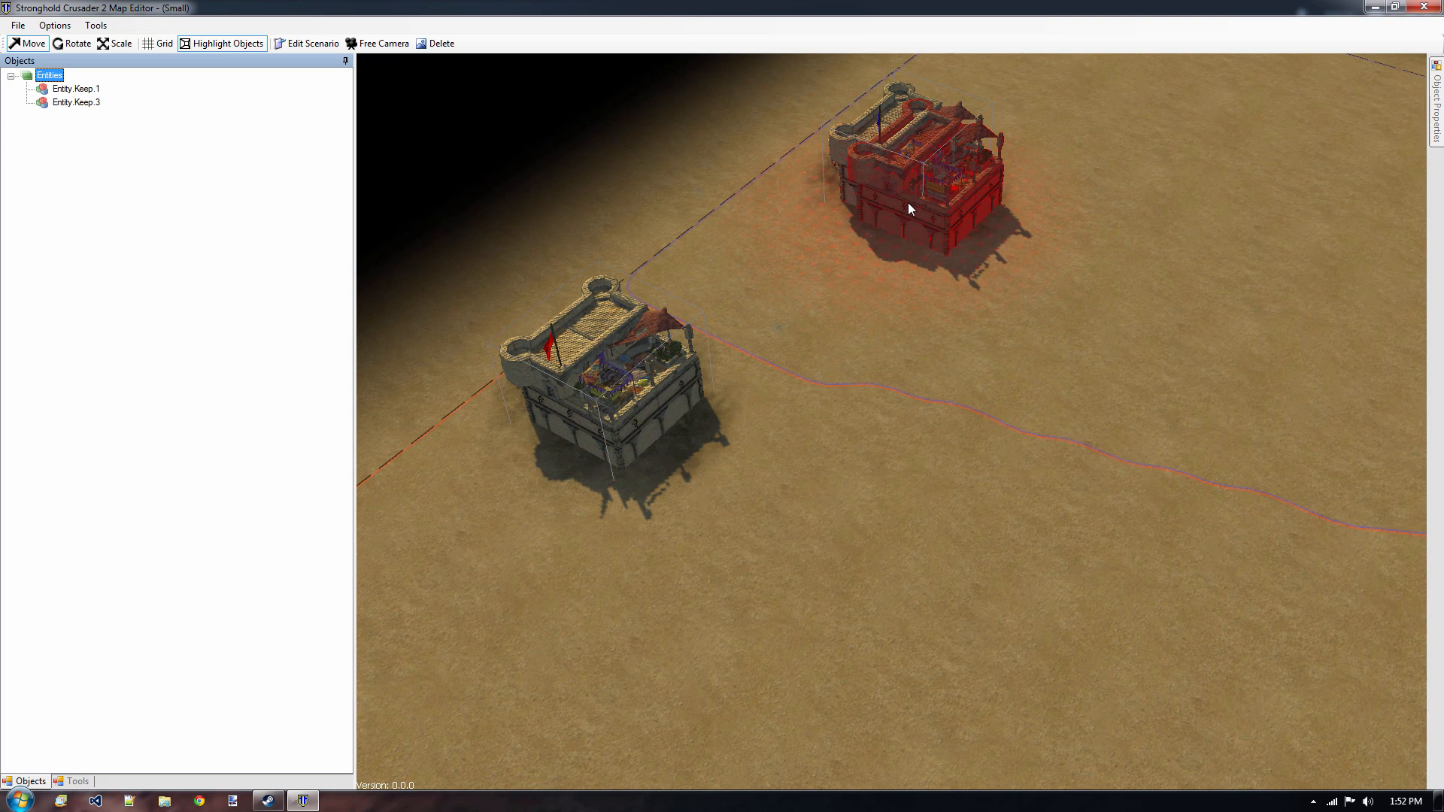
left_click(79, 782)
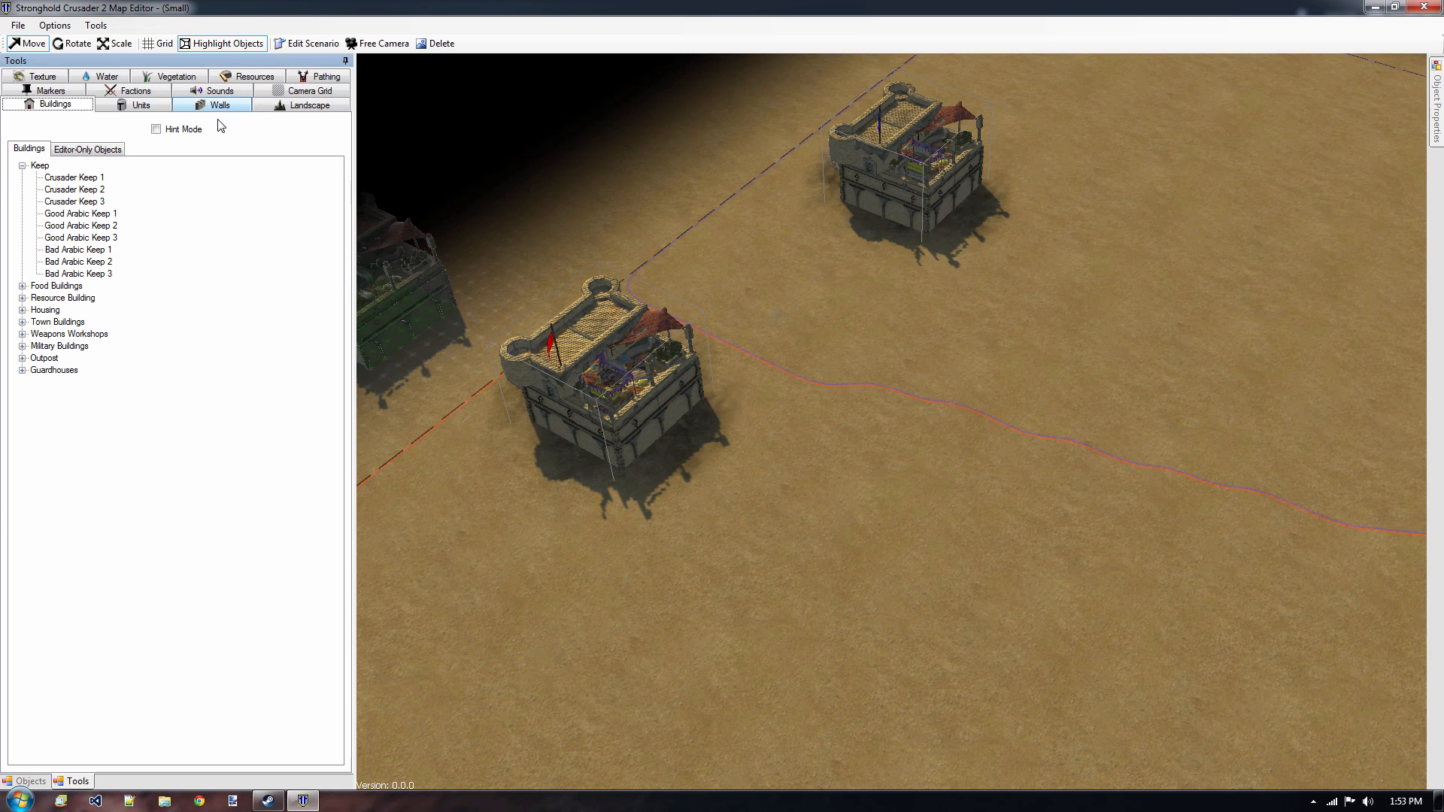
Plant a row of Hanging Palm 2 wood trees from between the two keeps along the estate border.
left_click(265, 81)
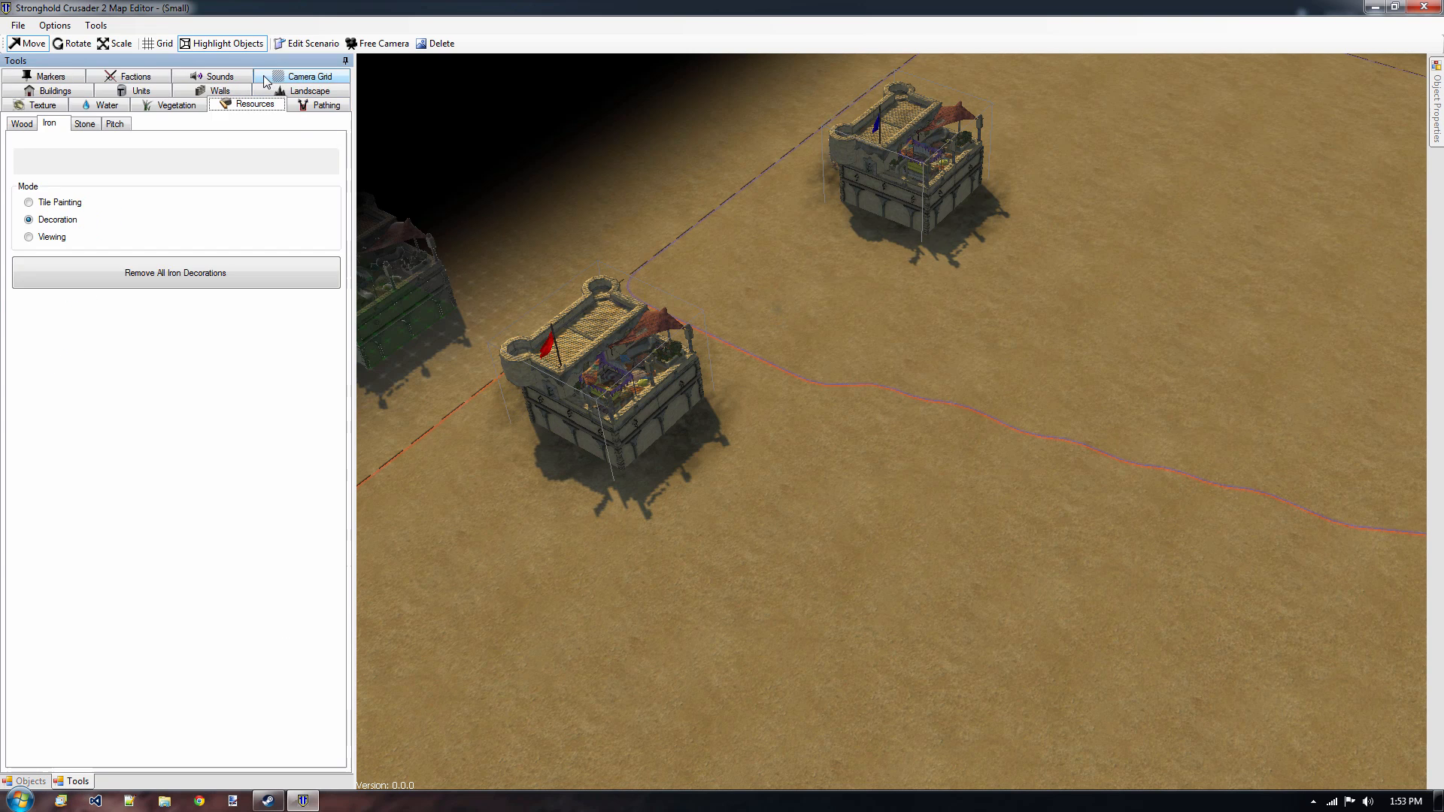
left_click(30, 125)
left_click(142, 273)
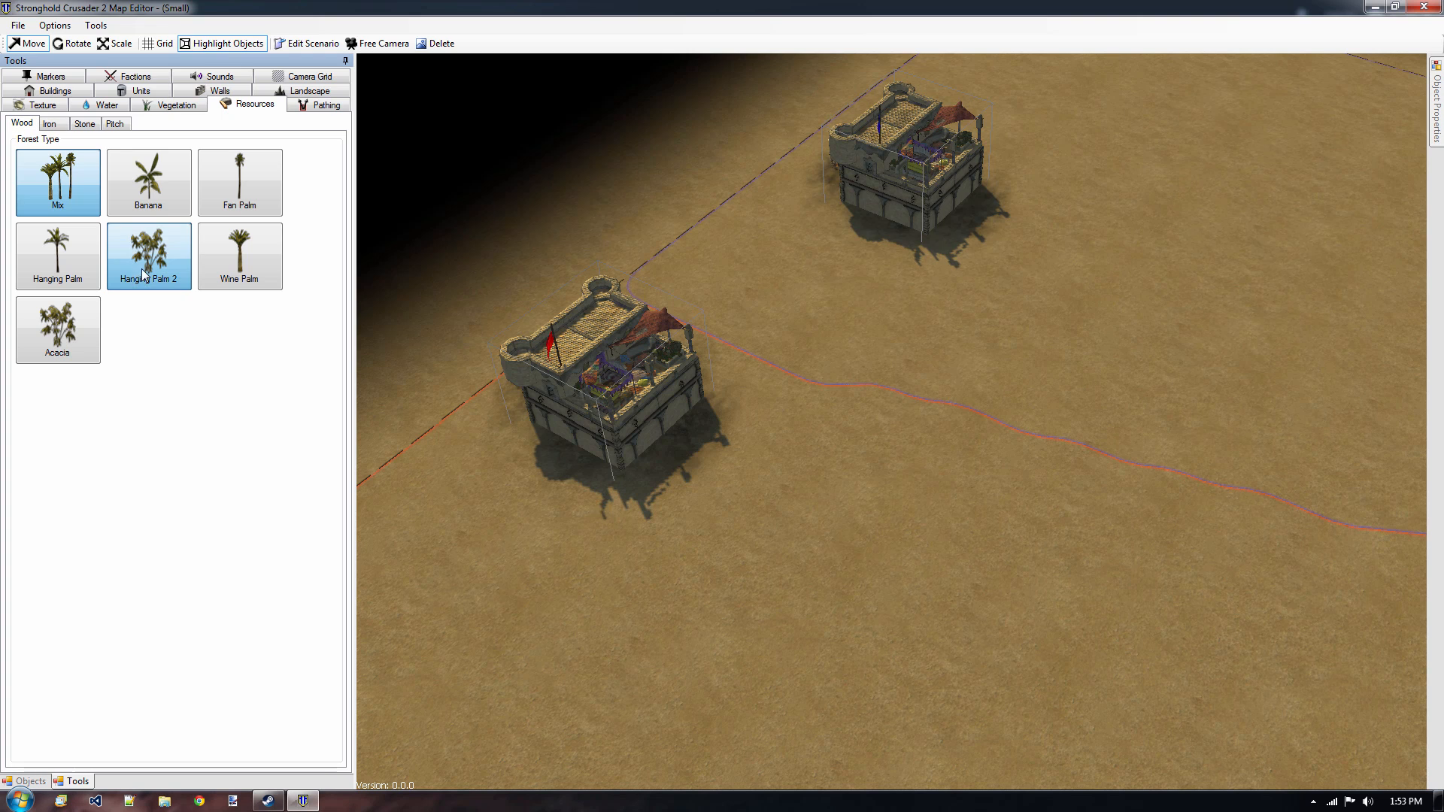
left_click(726, 308)
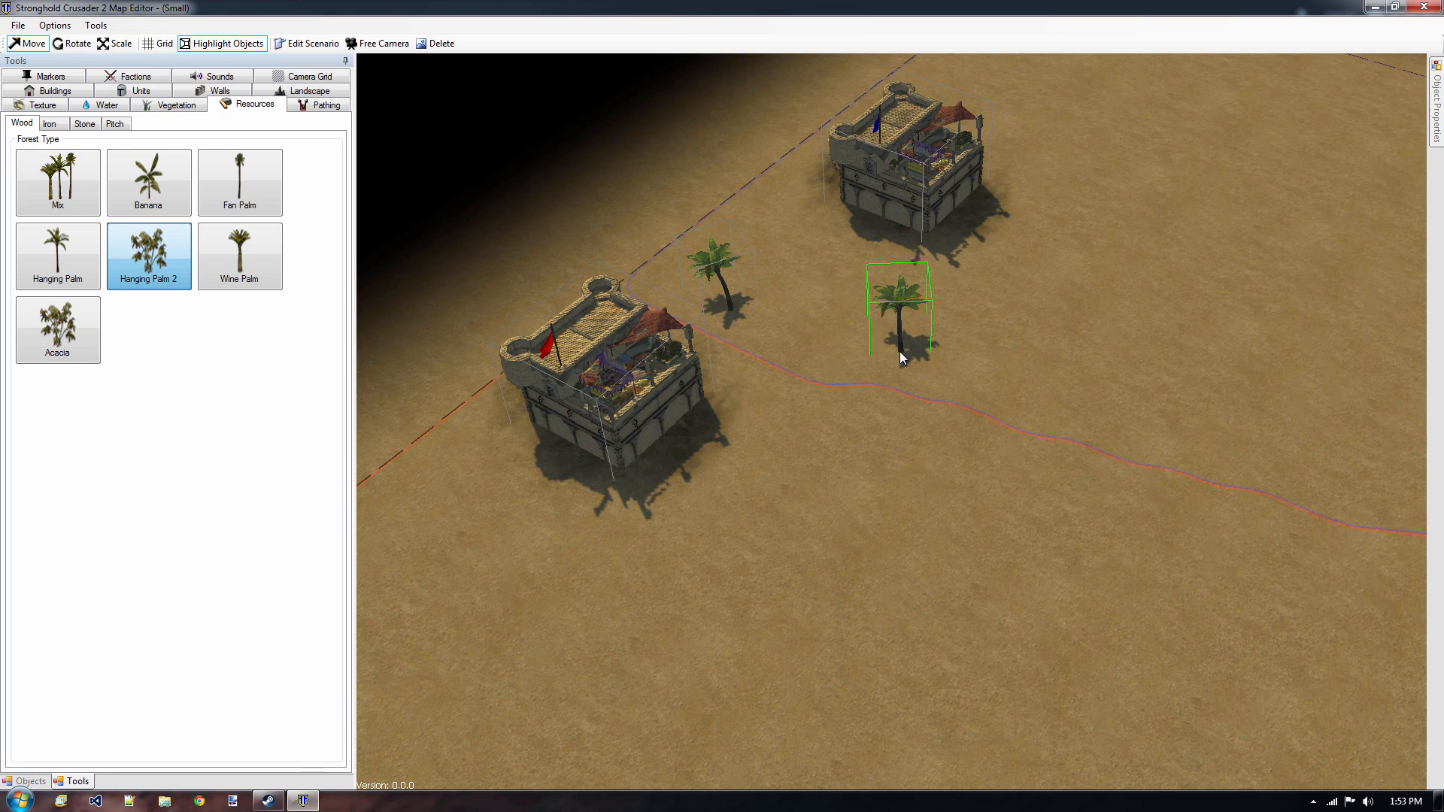
left_click(904, 362)
left_click(770, 317)
left_click(807, 289)
left_click(824, 318)
left_click(839, 366)
left_click(875, 398)
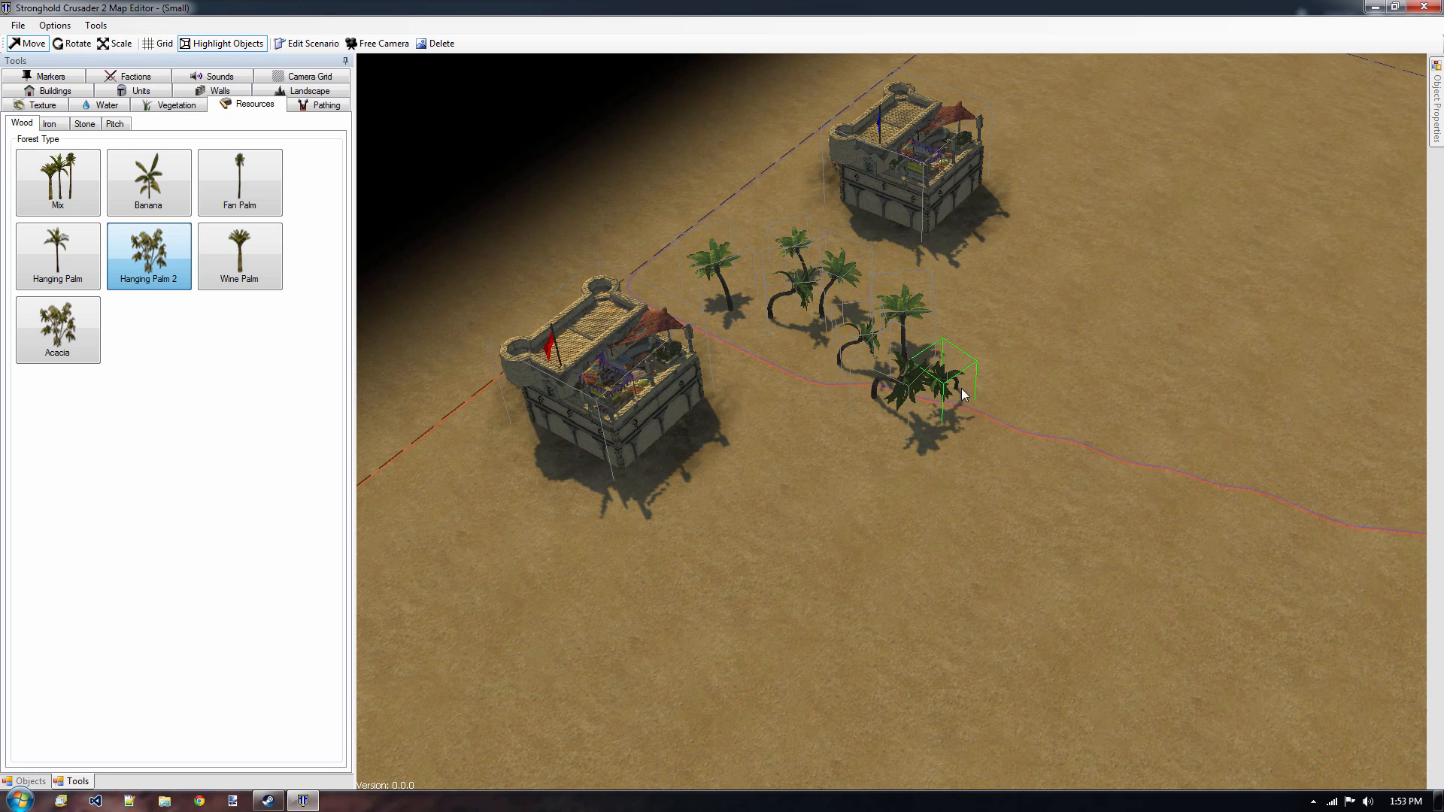
left_click(961, 388)
left_click(978, 388)
left_click(1008, 400)
left_click(1033, 436)
left_click(1062, 451)
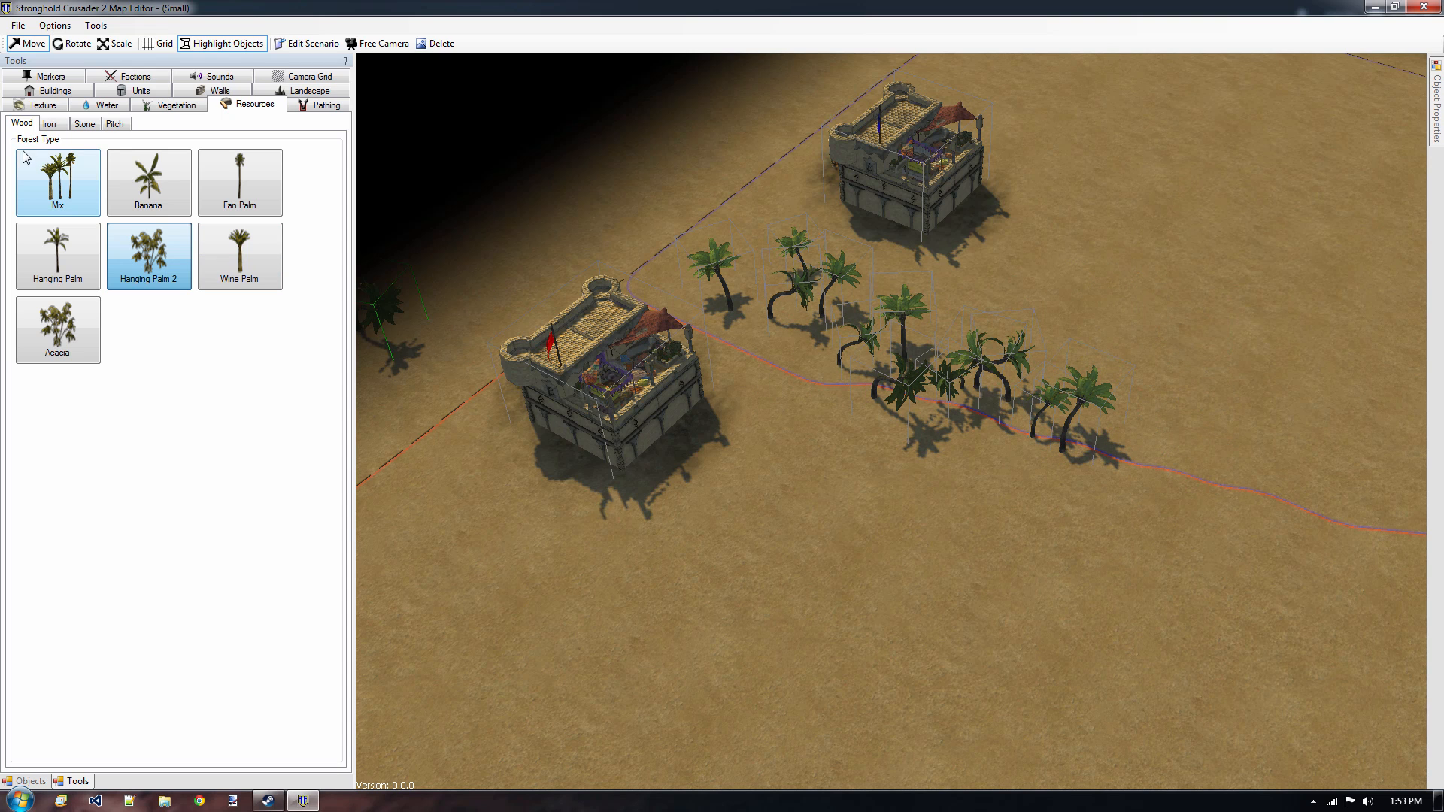
Paint a roughly round iron field across the estate border at the end of the palm row and scatter iron decorations over it.
left_click(53, 125)
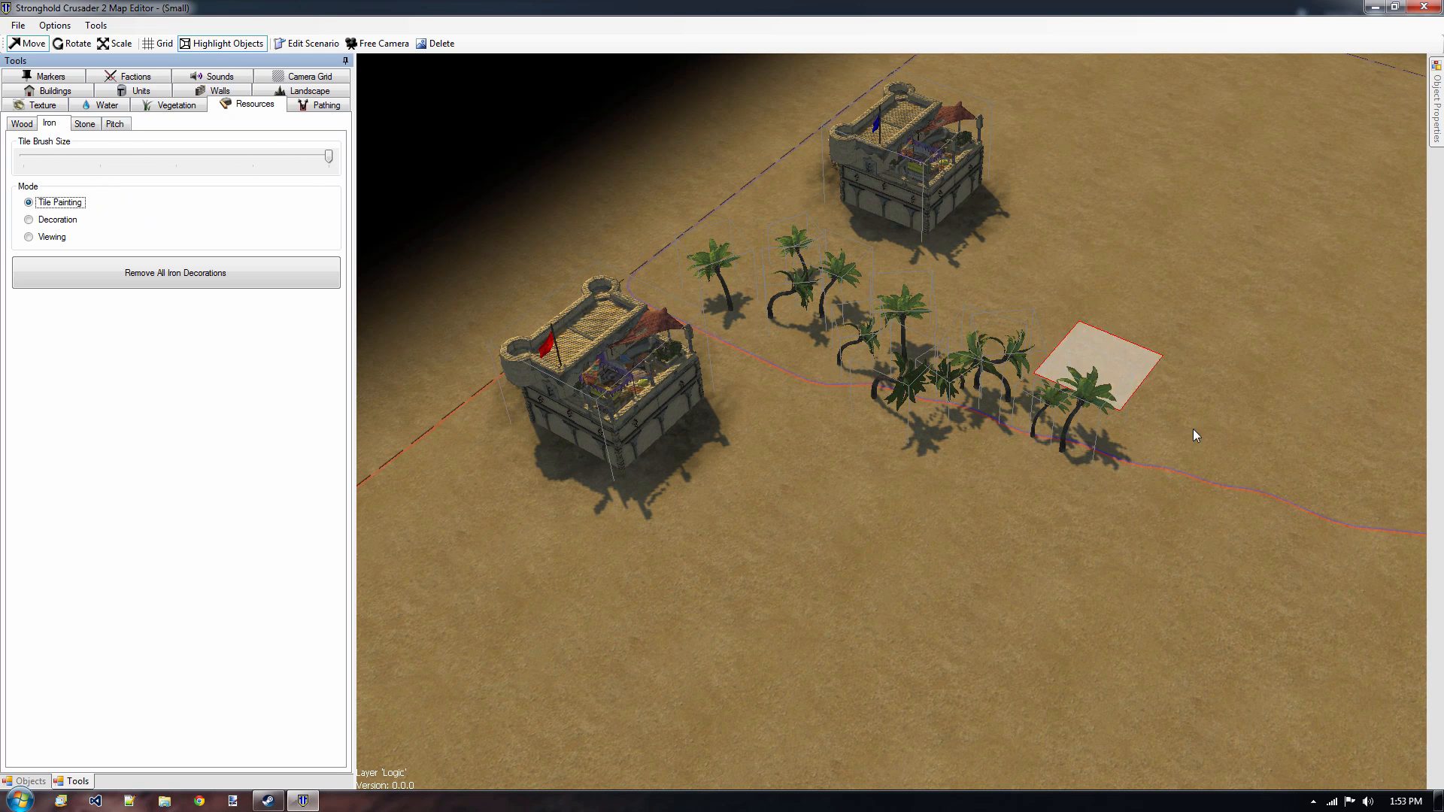
mouse_move(1246, 526)
middle_mouse_down()
mouse_move(882, 439)
mouse_move(897, 442)
middle_mouse_up()
mouse_move(845, 430)
left_mouse_down()
mouse_move(925, 406)
mouse_move(812, 402)
mouse_move(970, 436)
mouse_move(869, 367)
mouse_move(827, 507)
mouse_move(935, 479)
mouse_move(908, 487)
left_mouse_up()
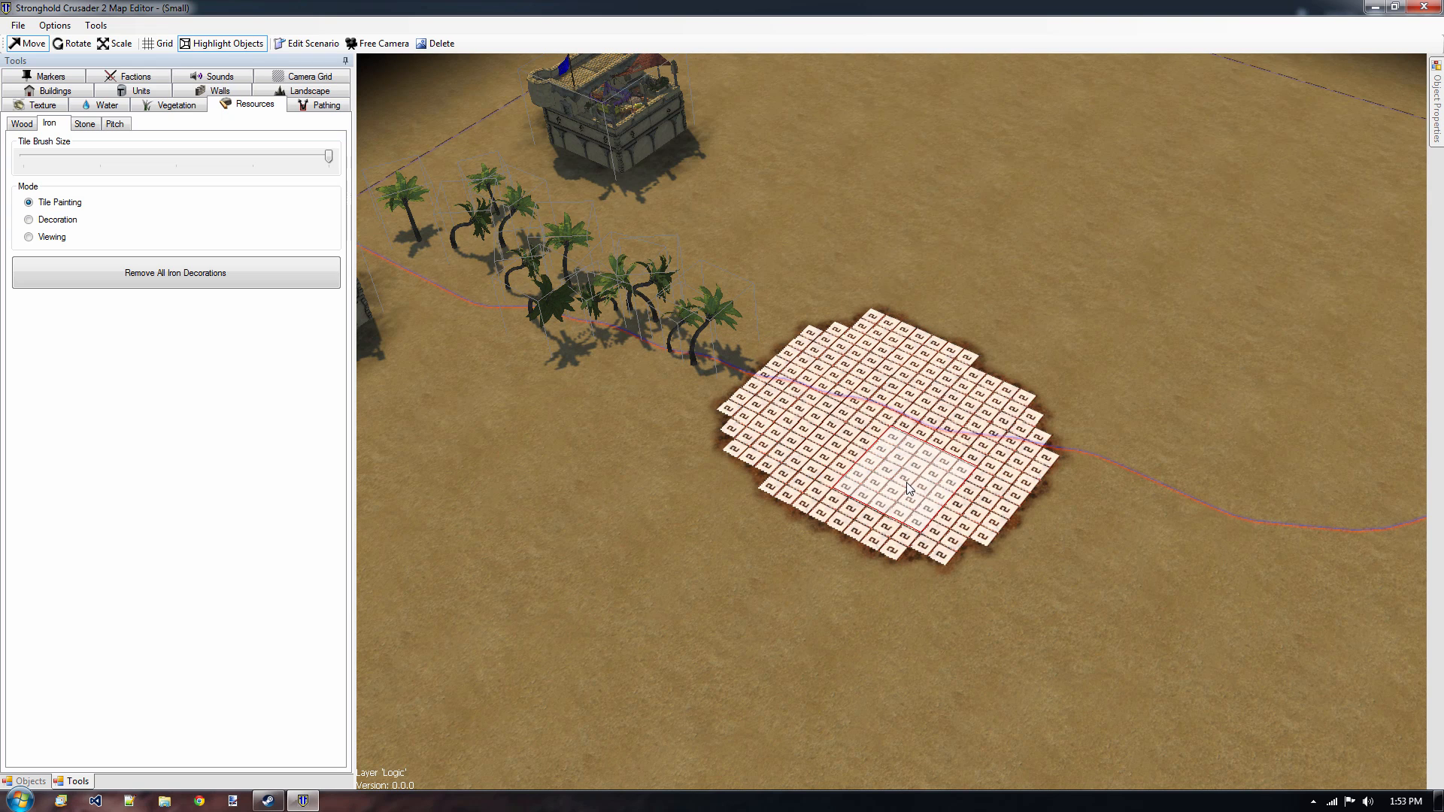
left_click(46, 239)
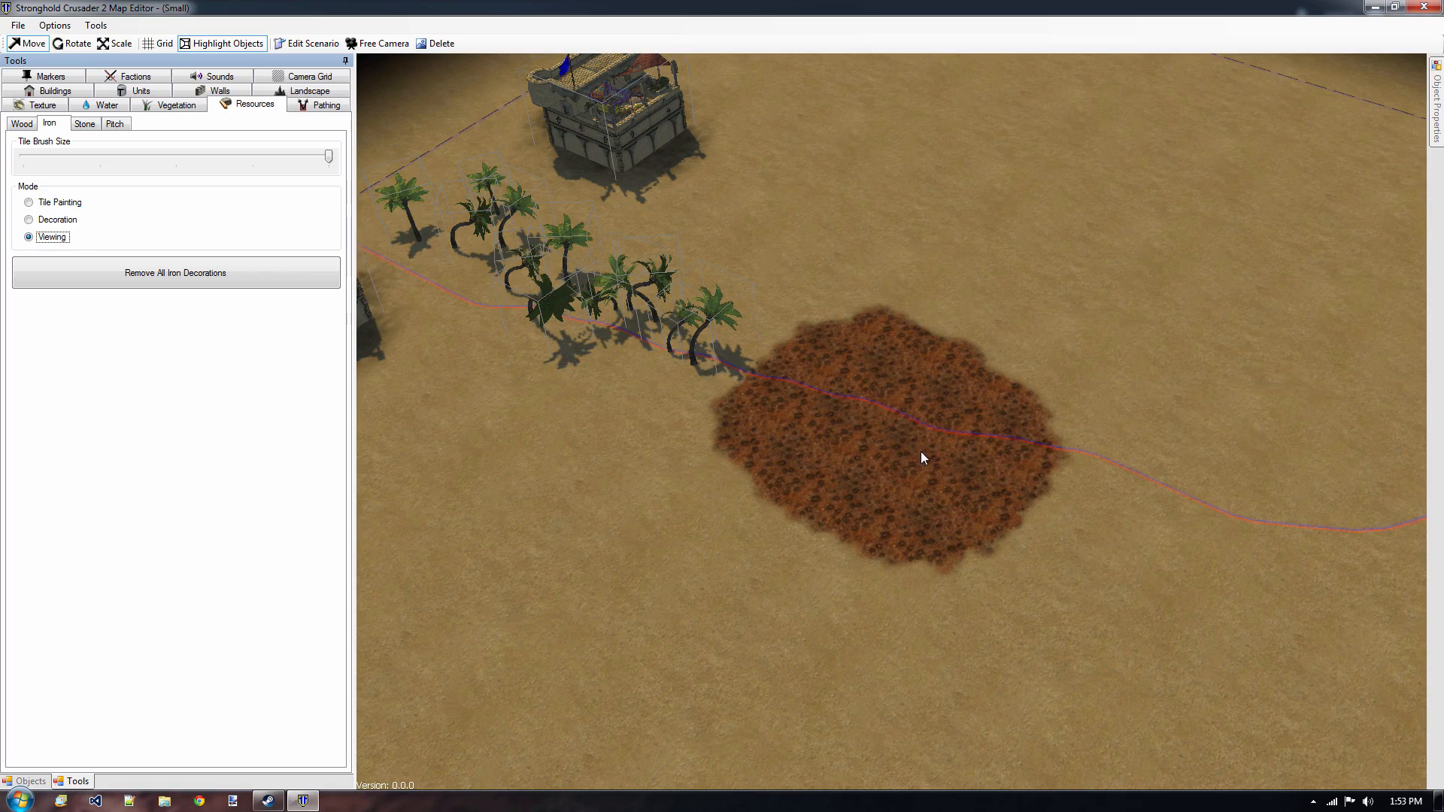
scroll(921, 455, "up", 5)
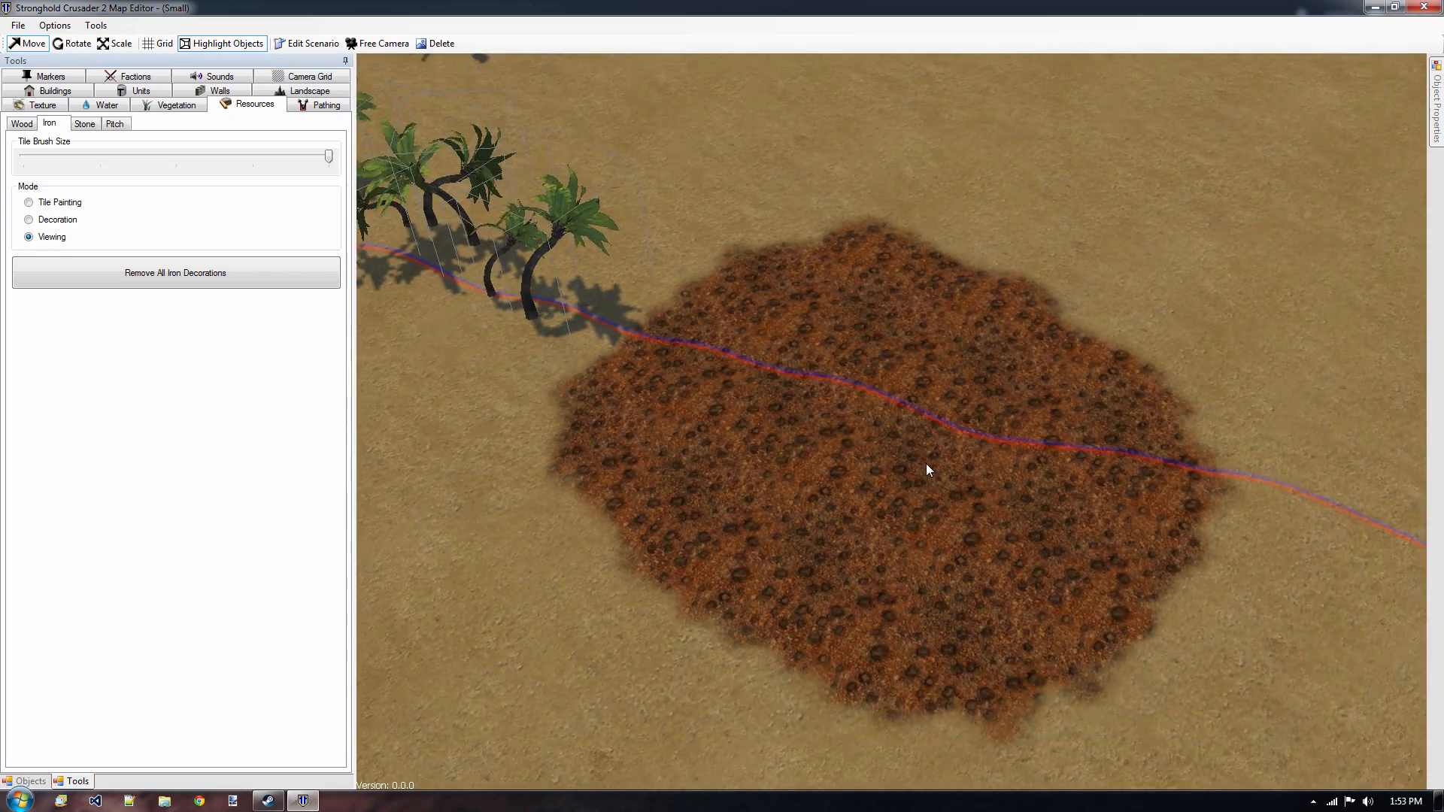
scroll(926, 470, "down", 4)
left_click(68, 222)
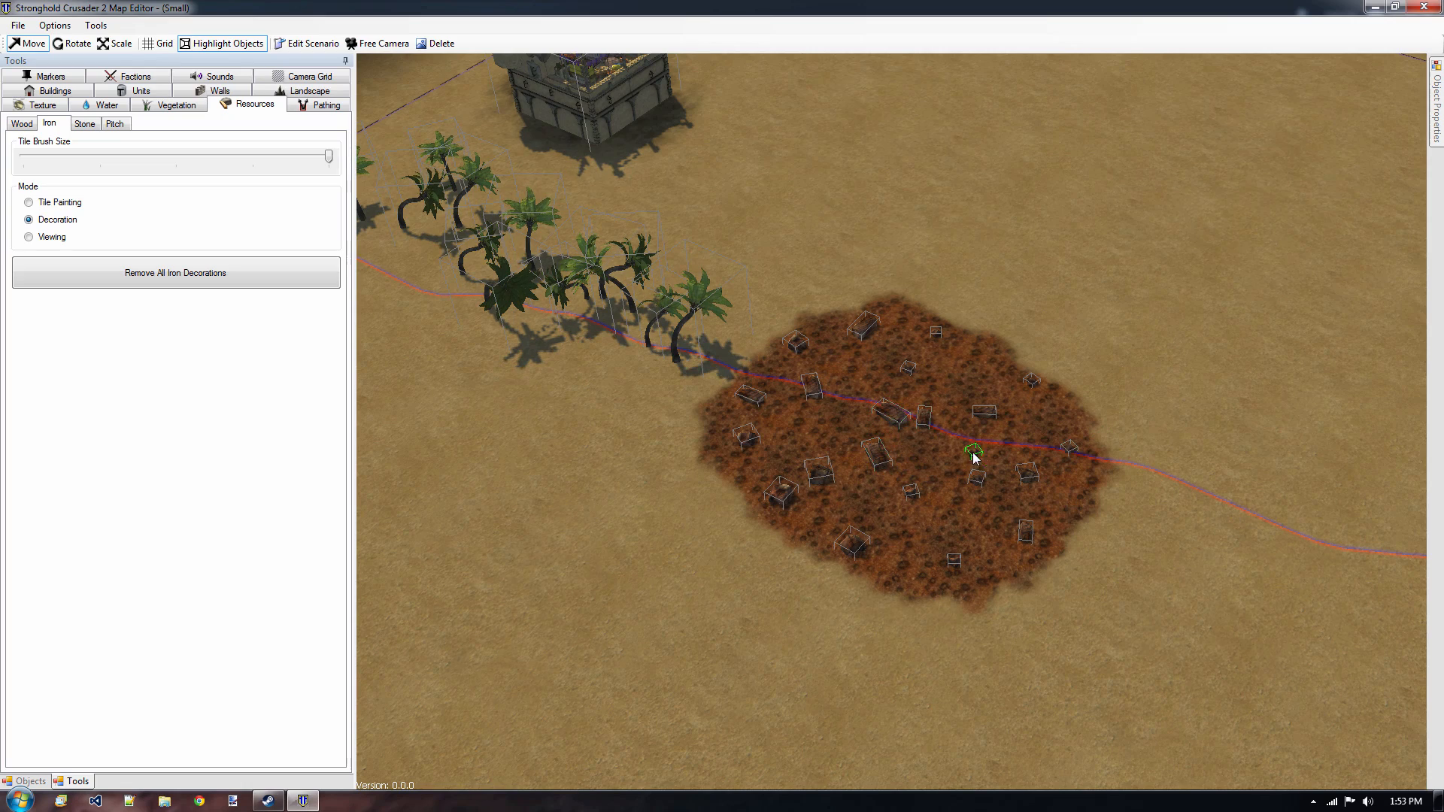
scroll(973, 457, "down", 2)
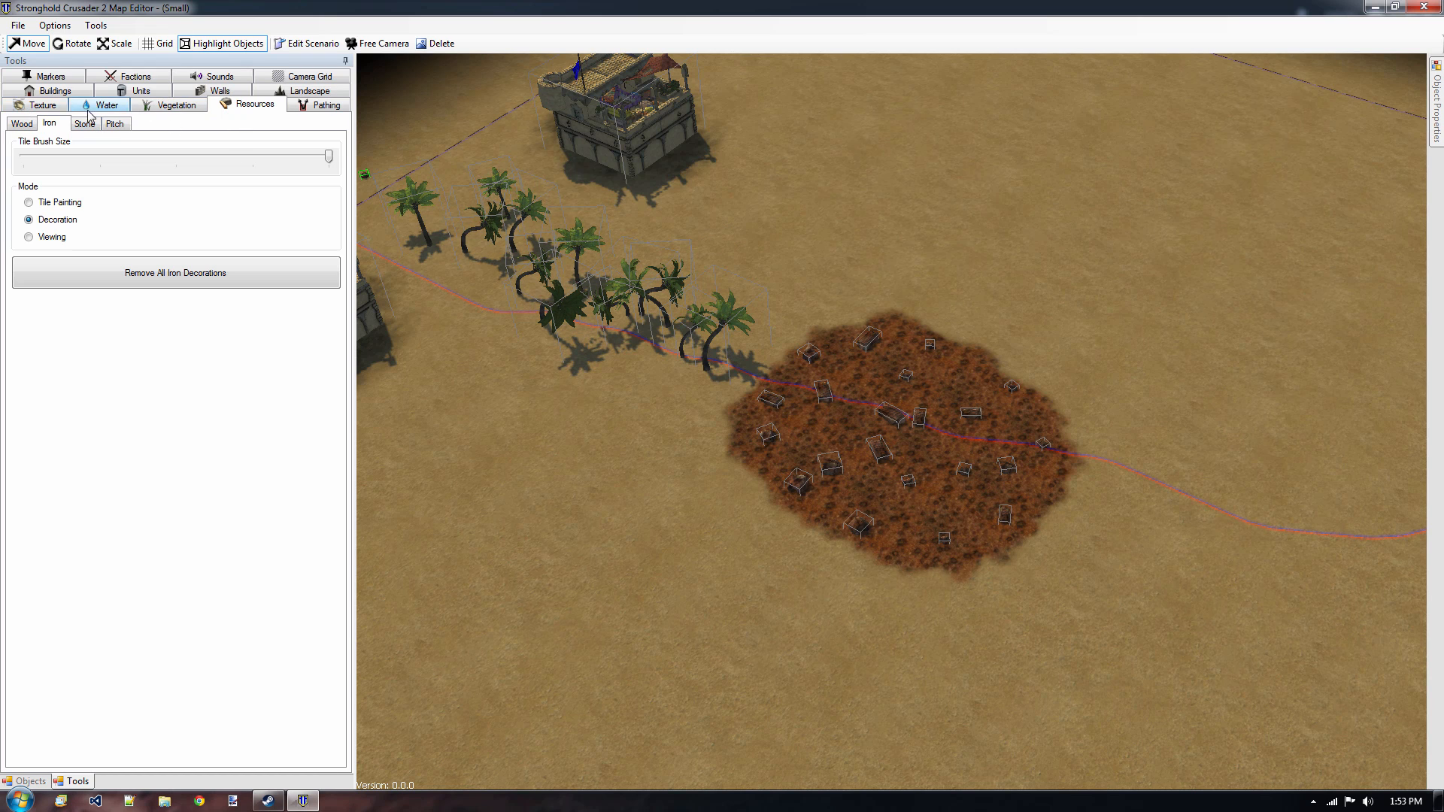
Sculpt hills and hollows beyond the iron field with the Raise / Lower tool at brush size 1050.
left_click(314, 93)
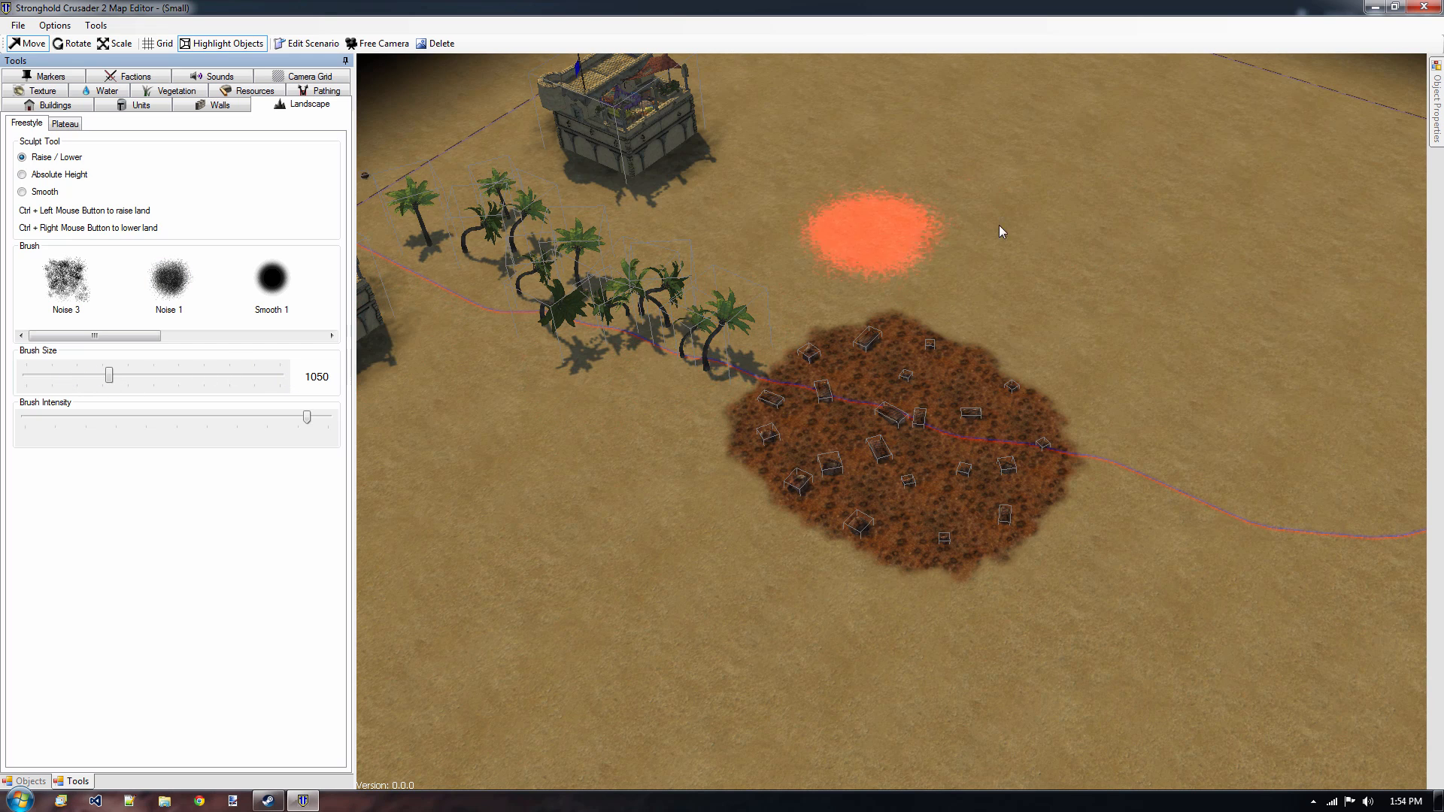
mouse_move(1200, 517)
right_mouse_down()
mouse_move(1013, 422)
mouse_move(708, 413)
right_mouse_up()
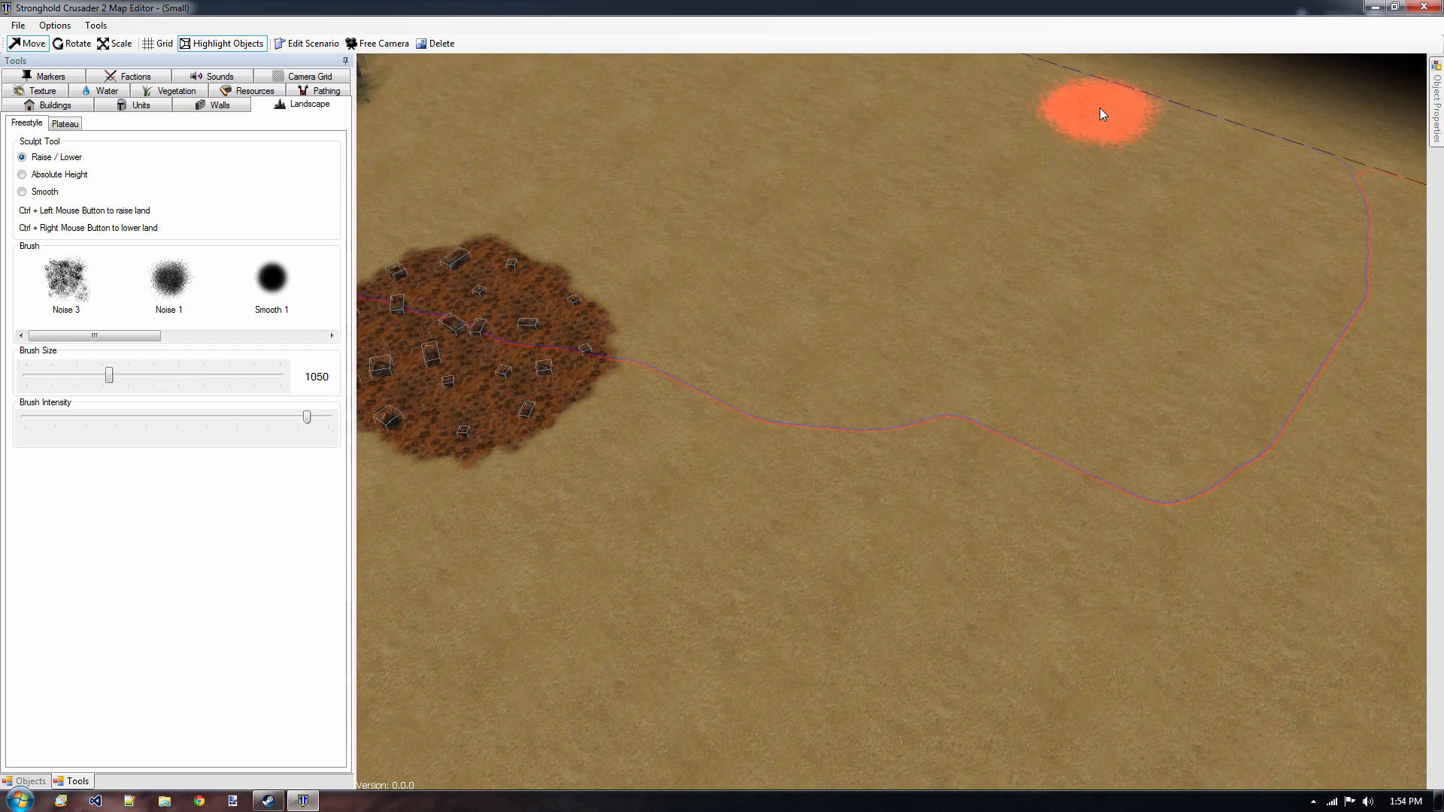
mouse_move(1099, 106)
left_mouse_down("ctrl")
mouse_move(1027, 412)
mouse_move(1123, 372)
mouse_move(1180, 166)
mouse_move(1176, 272)
mouse_move(990, 119)
mouse_move(1034, 203)
mouse_move(909, 290)
mouse_move(956, 119)
mouse_move(940, 223)
left_mouse_up("ctrl")
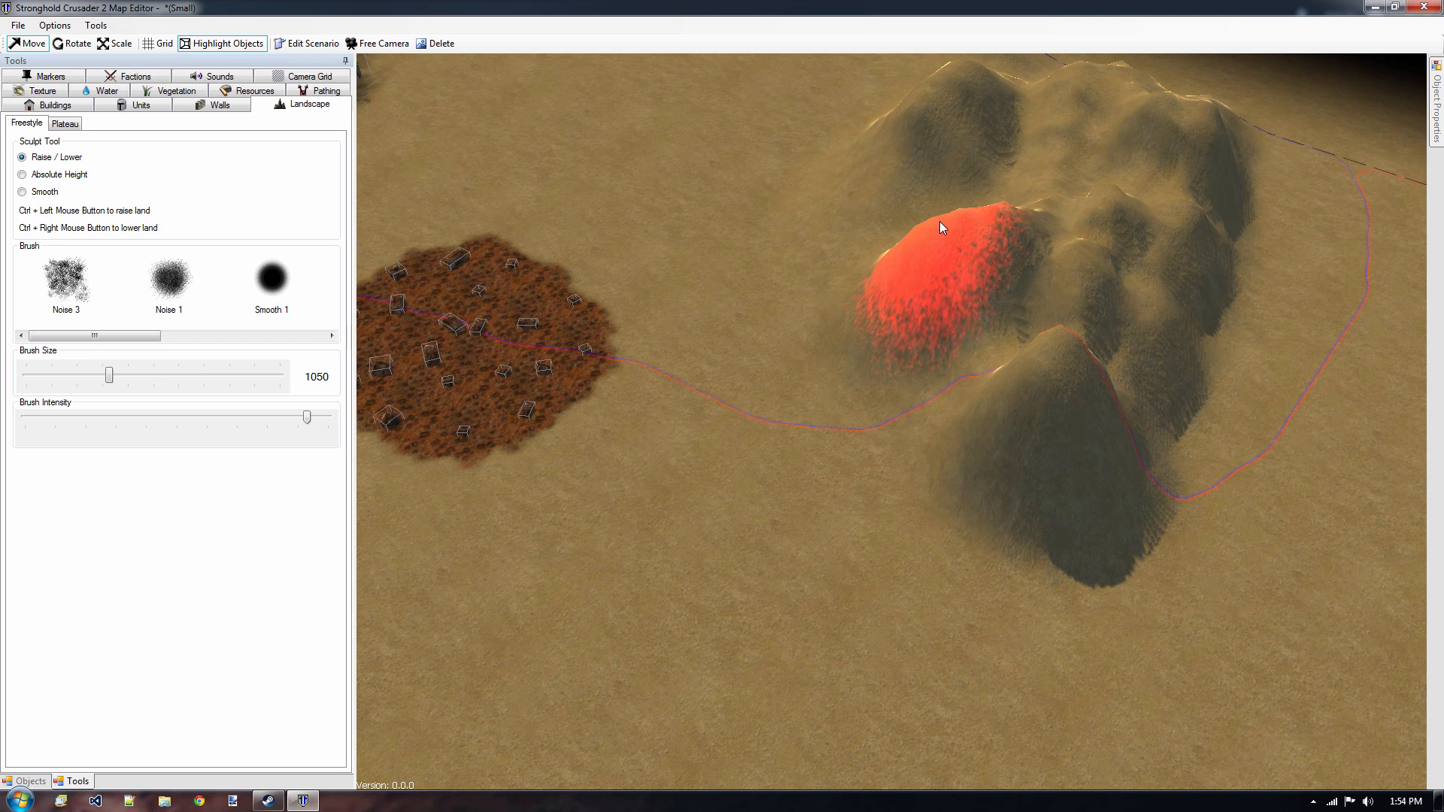
mouse_move(940, 221)
right_mouse_down("ctrl")
mouse_move(945, 272)
mouse_move(1116, 284)
mouse_move(1206, 177)
right_mouse_up("ctrl")
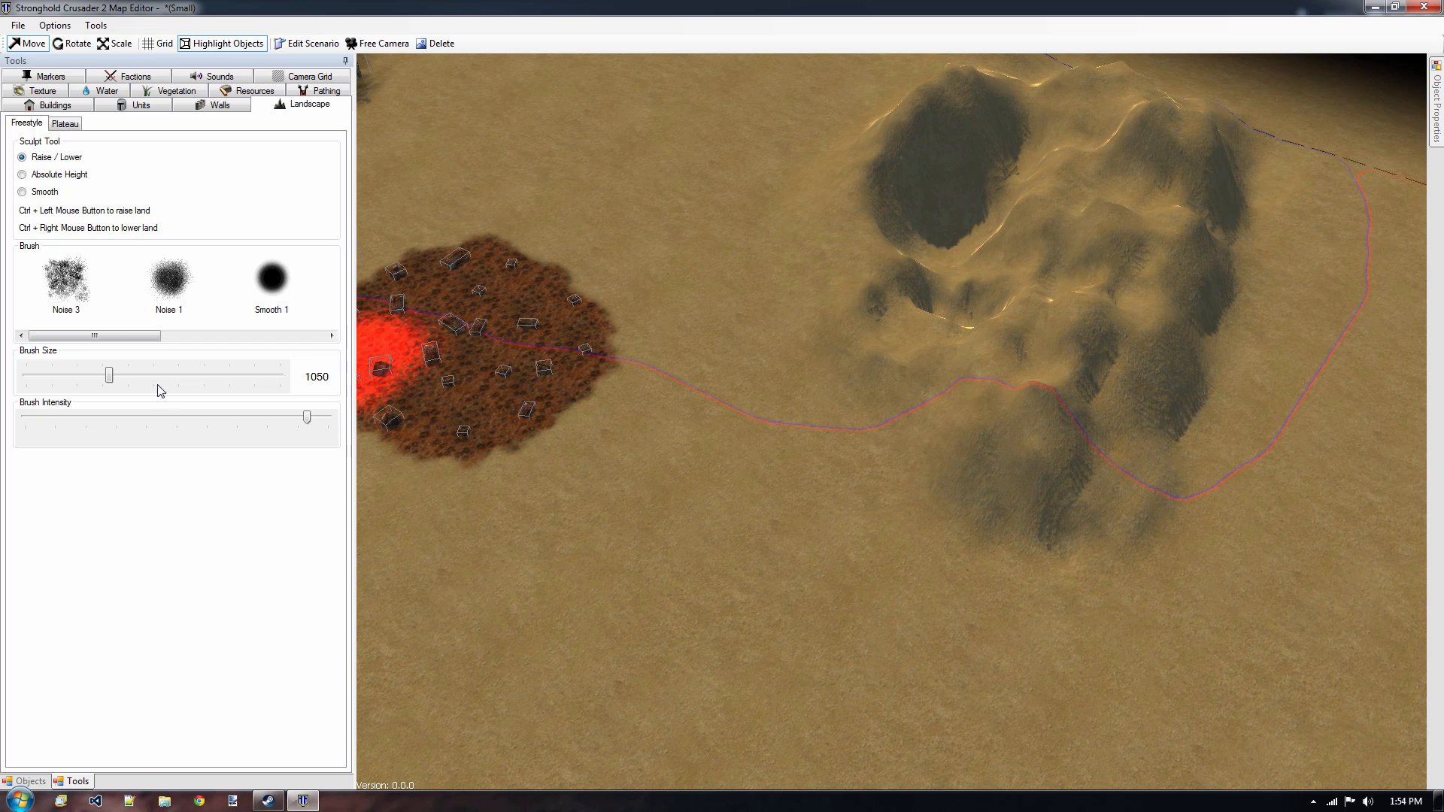
Cover the sculpted hills with a broad Lowlands plateau at brush size 1000 and smooth its near cliff into a slope.
left_click(68, 127)
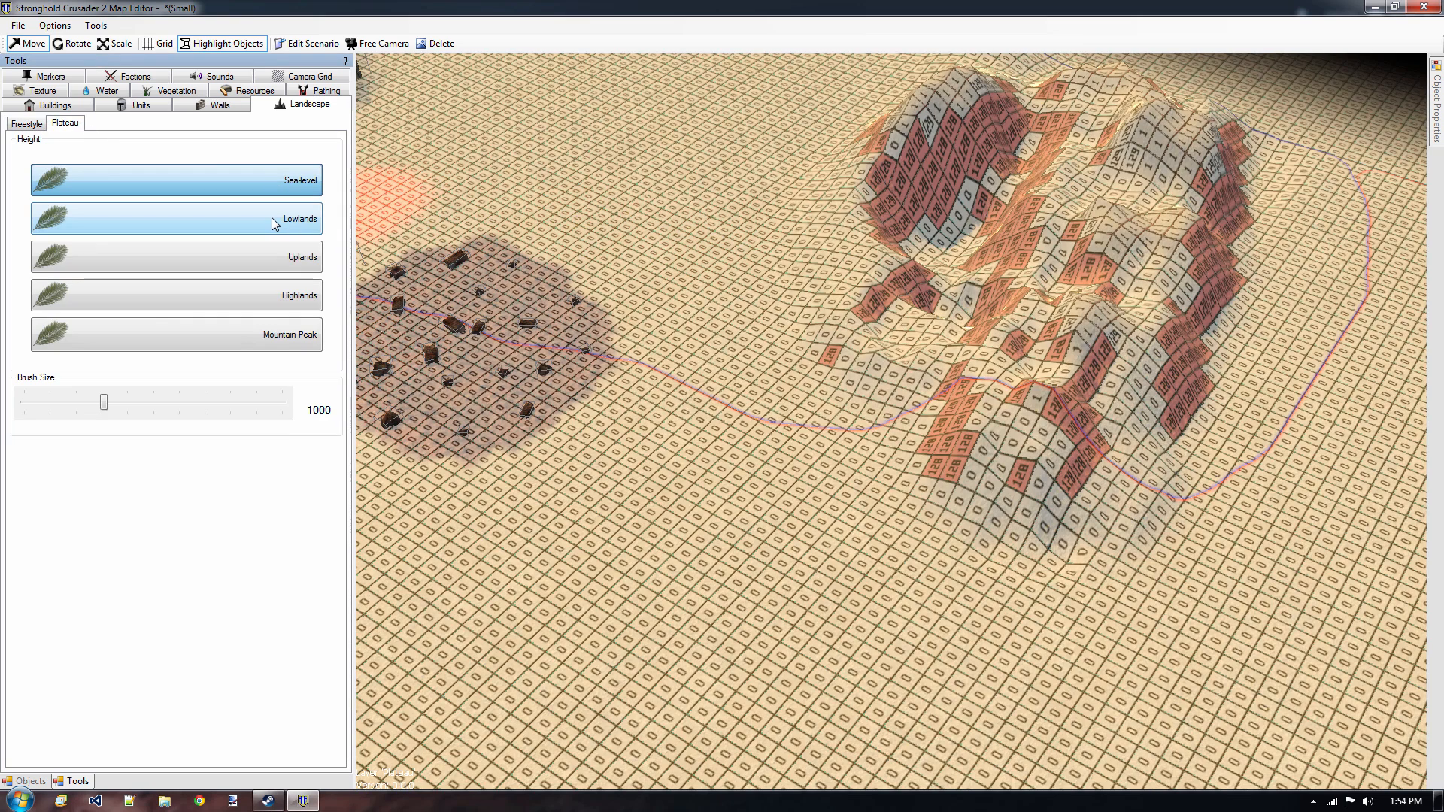
left_click(272, 218)
left_click(792, 386)
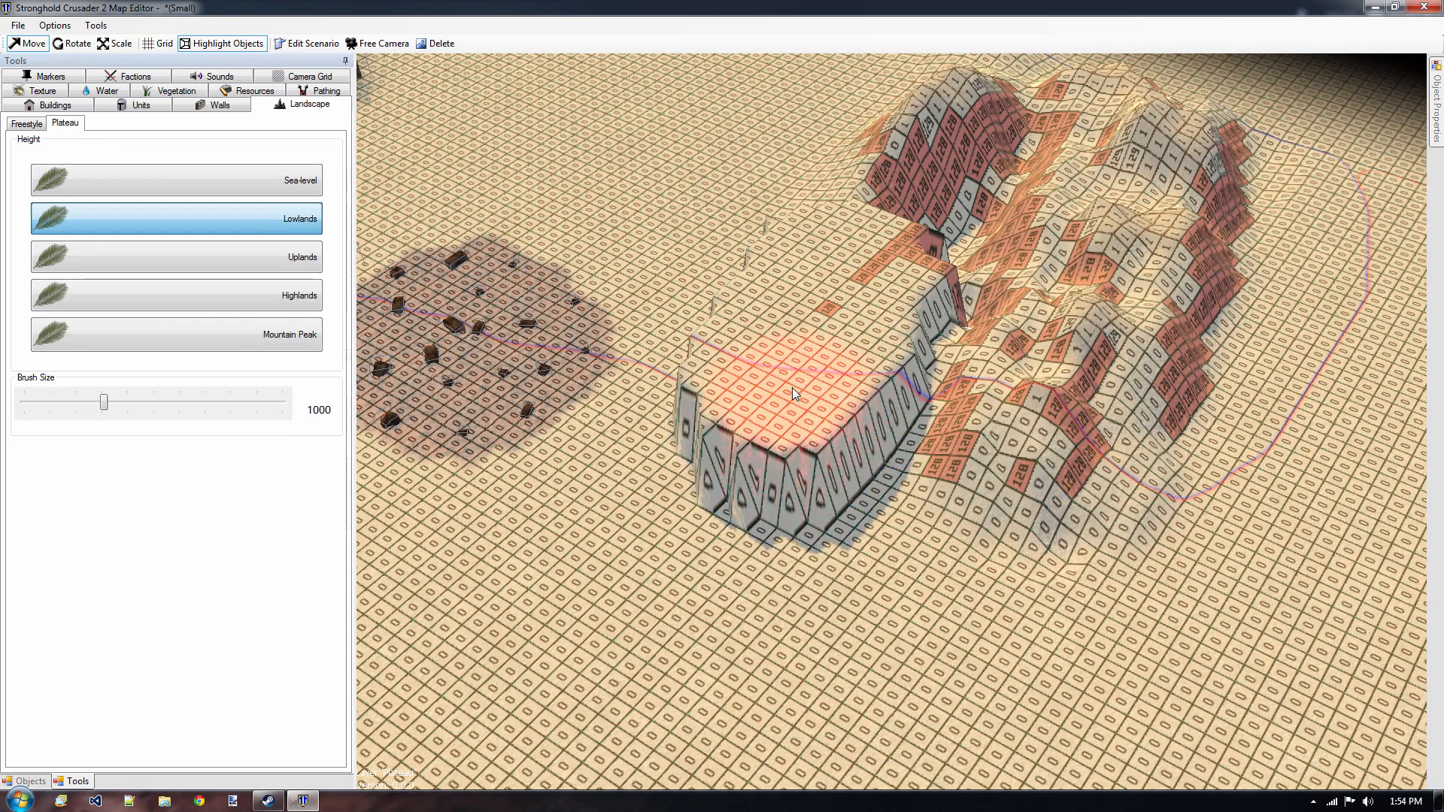
mouse_move(791, 387)
left_mouse_down()
mouse_move(904, 375)
mouse_move(922, 164)
mouse_move(1072, 292)
mouse_move(1100, 359)
mouse_move(1185, 156)
mouse_move(1004, 439)
mouse_move(1082, 187)
mouse_move(1033, 123)
left_mouse_up()
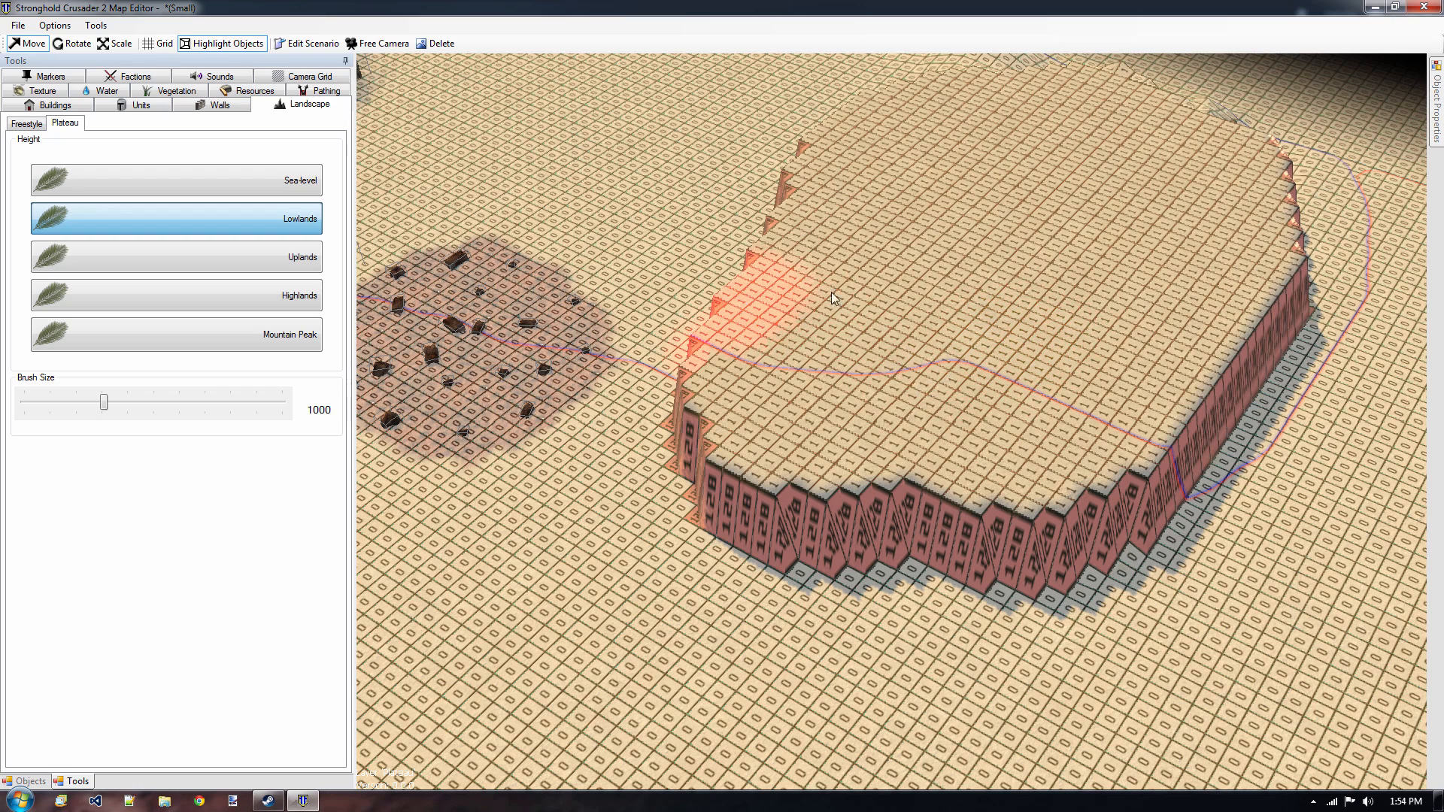
left_click(30, 126)
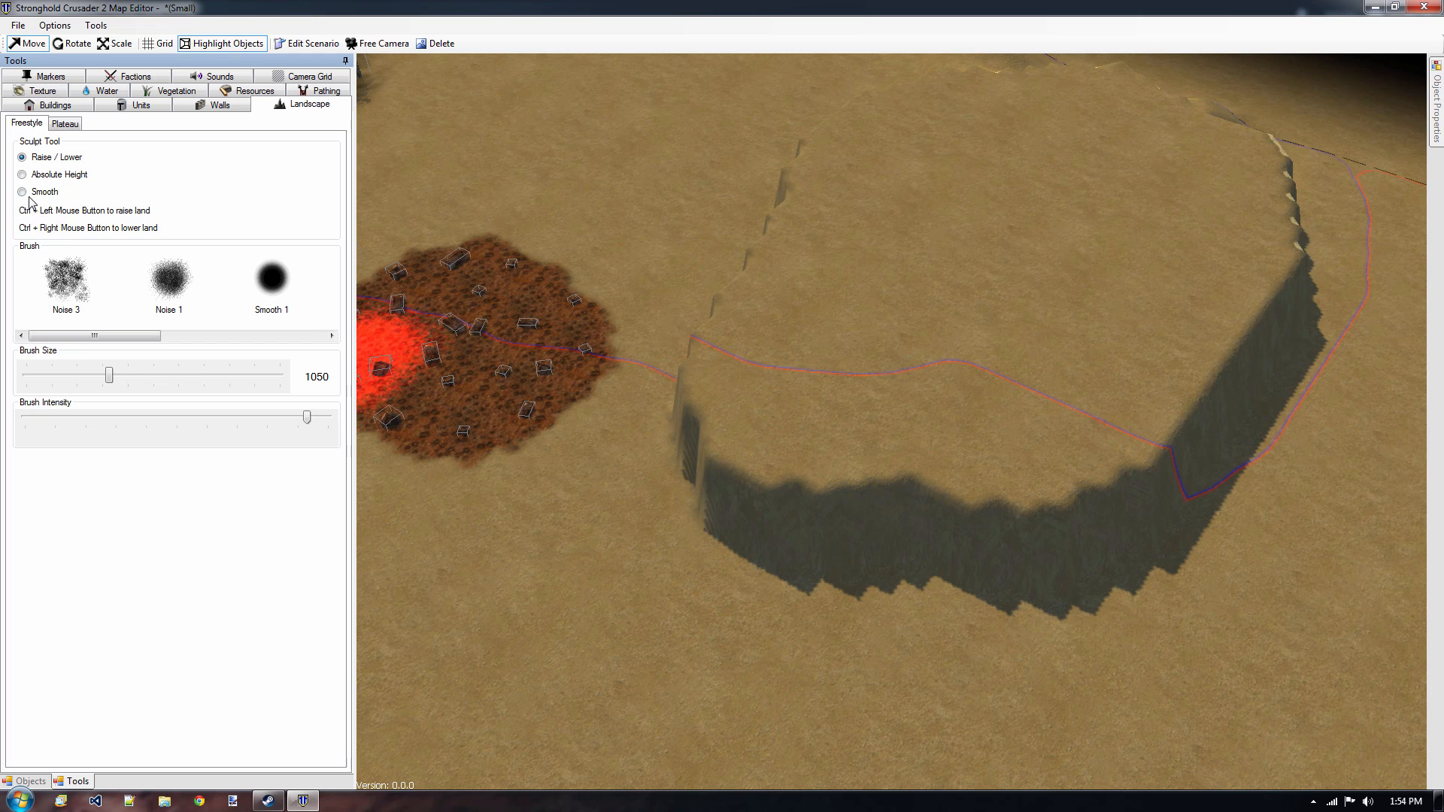
mouse_move(724, 439)
left_mouse_down()
mouse_move(735, 406)
mouse_move(792, 431)
mouse_move(742, 449)
mouse_move(779, 490)
mouse_move(908, 547)
mouse_move(952, 521)
mouse_move(656, 441)
mouse_move(691, 486)
mouse_move(559, 550)
left_mouse_up()
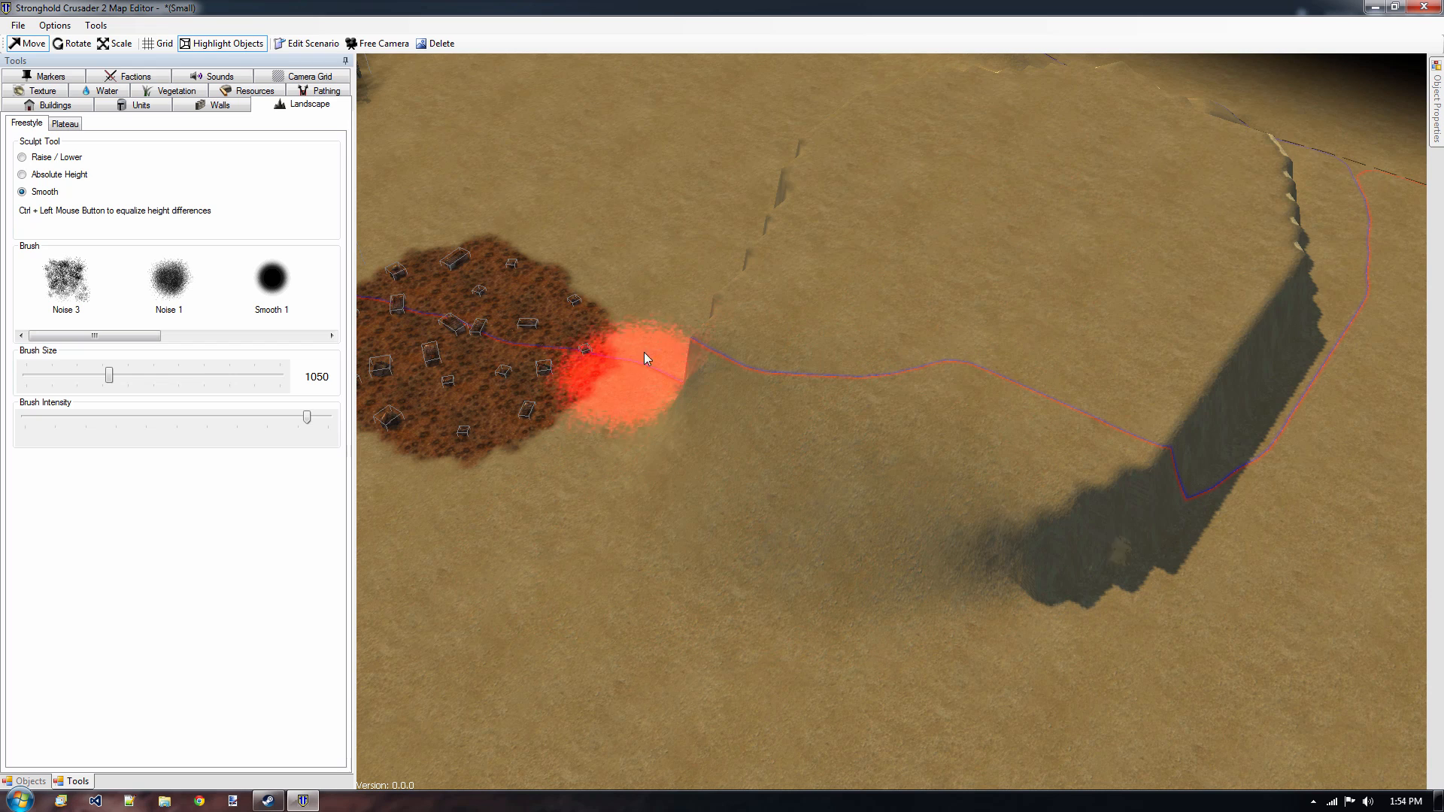
Lower the terrain into deep basins along the near edge of the iron field, extending towards the plateau's slope.
right_click_drag(548, 150, 869, 187)
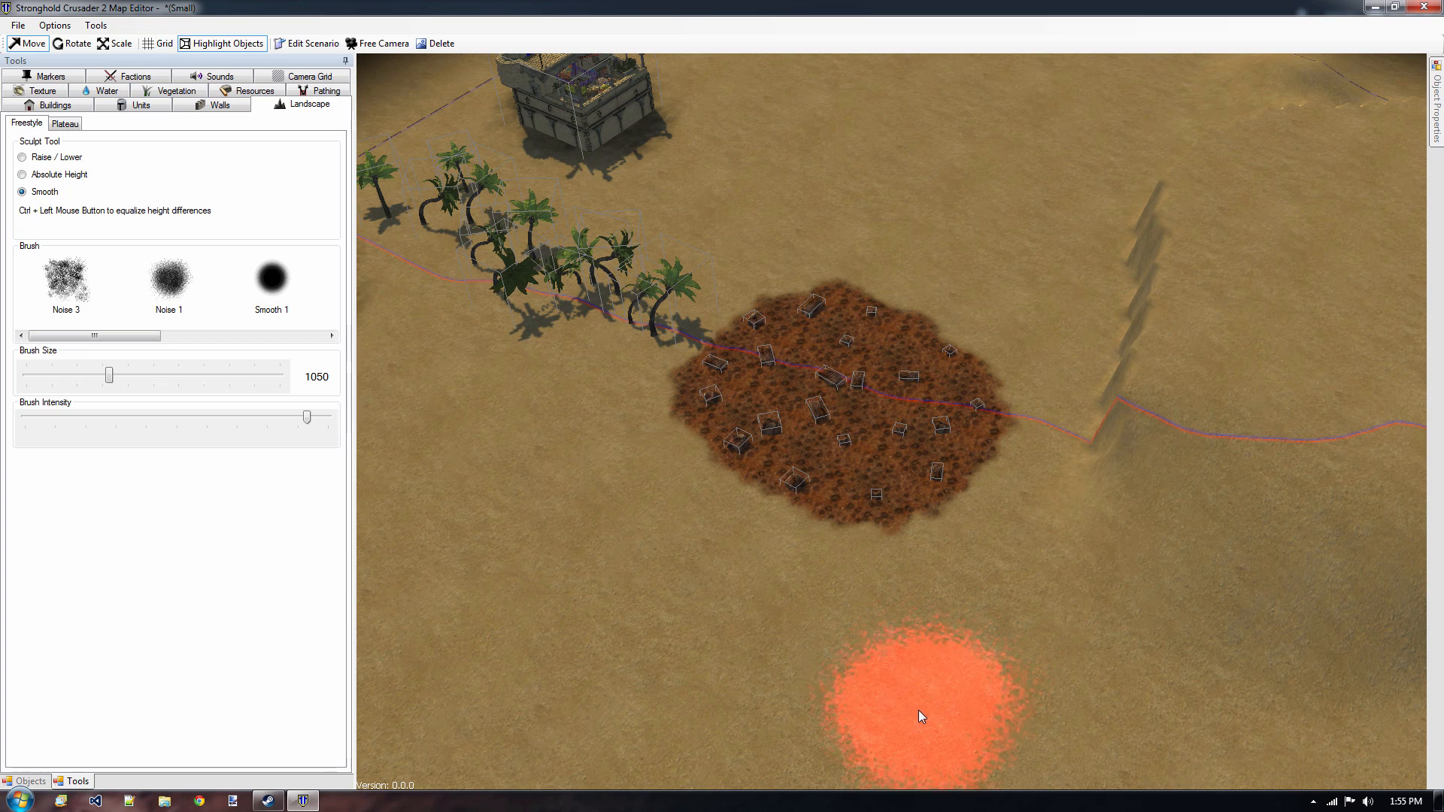
left_click(51, 158)
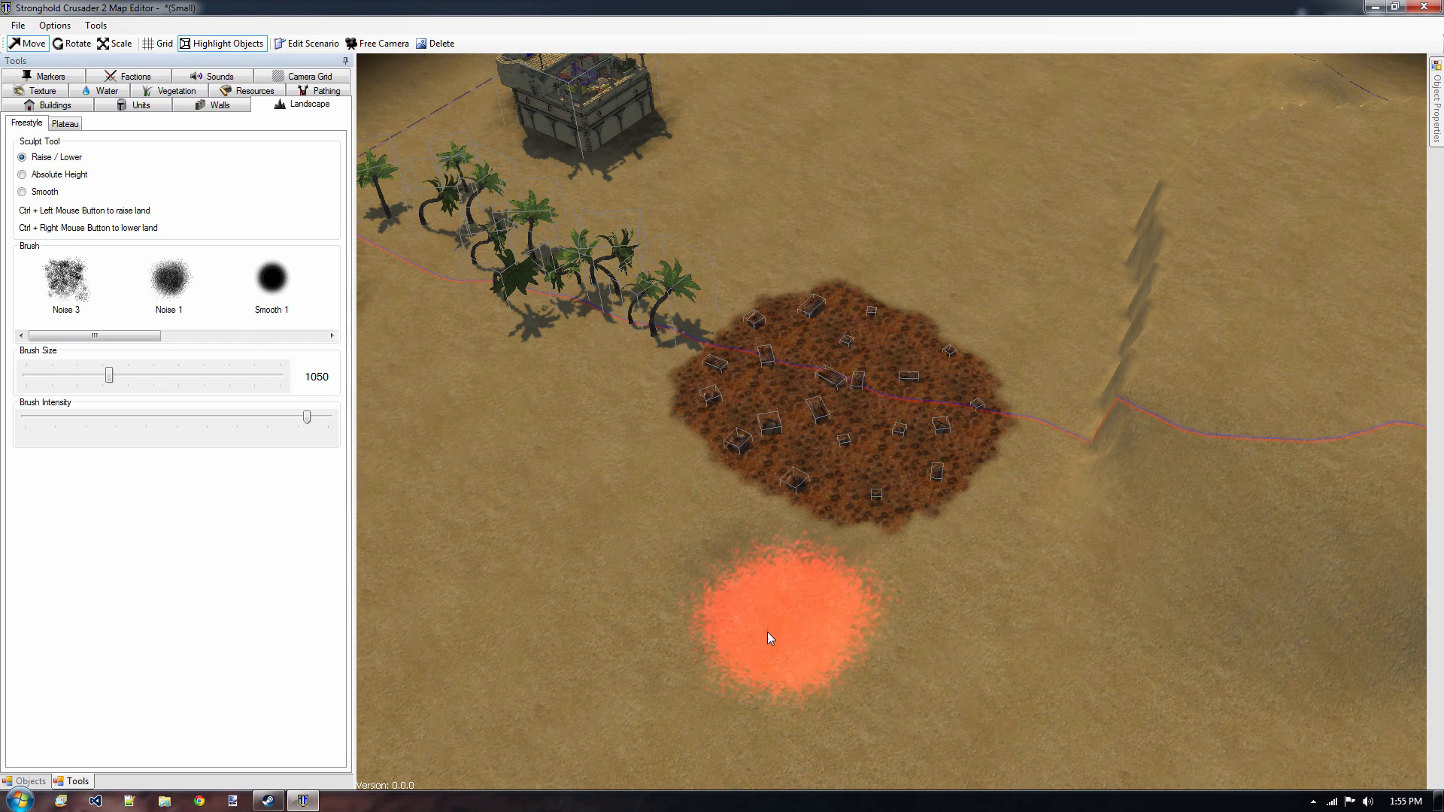
mouse_move(767, 631)
right_mouse_down("ctrl")
mouse_move(630, 684)
mouse_move(1013, 722)
mouse_move(990, 693)
mouse_move(850, 657)
mouse_move(1148, 594)
mouse_move(857, 639)
mouse_move(1005, 684)
mouse_move(551, 361)
right_mouse_up("ctrl")
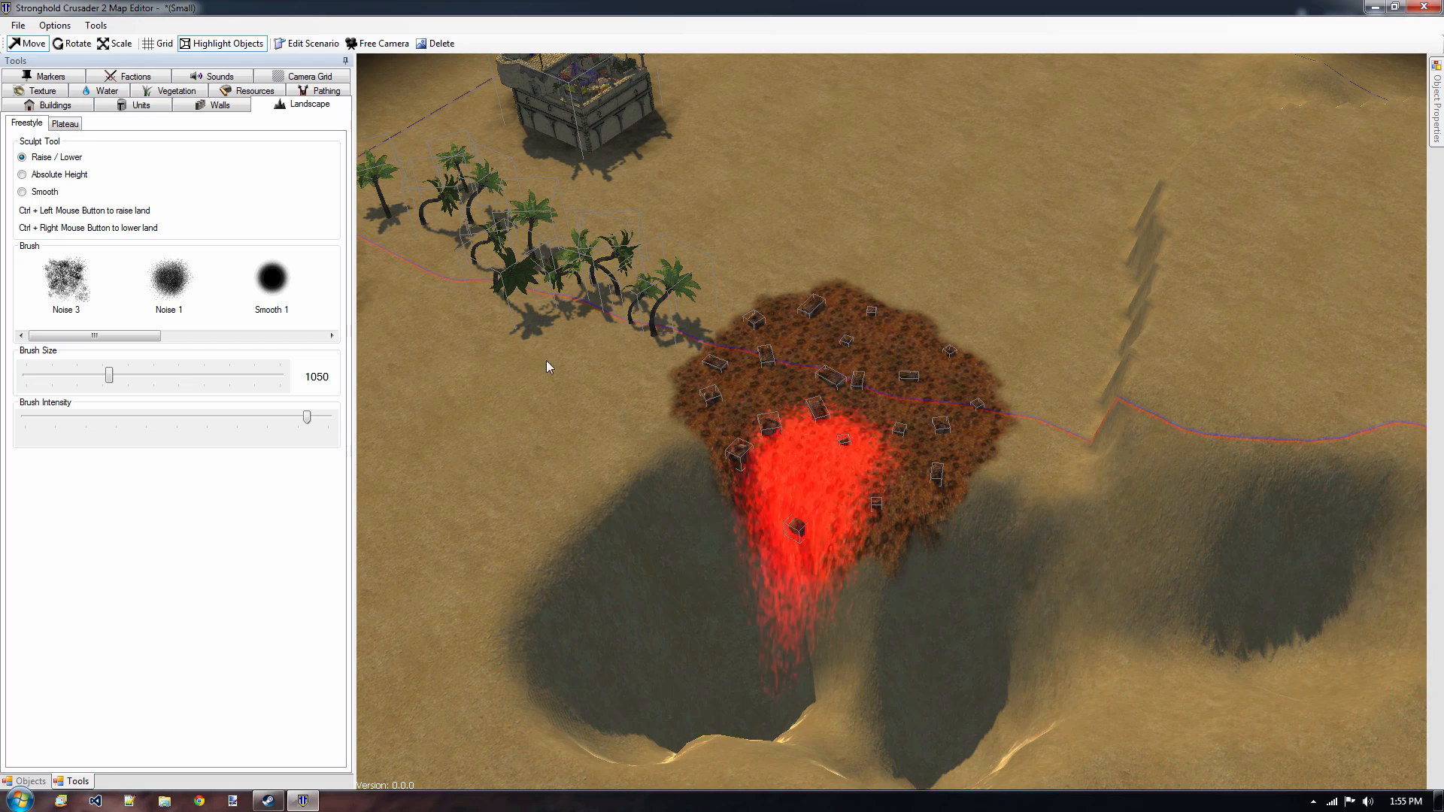
Enable the sea and set the sea level to 10.
left_click(104, 91)
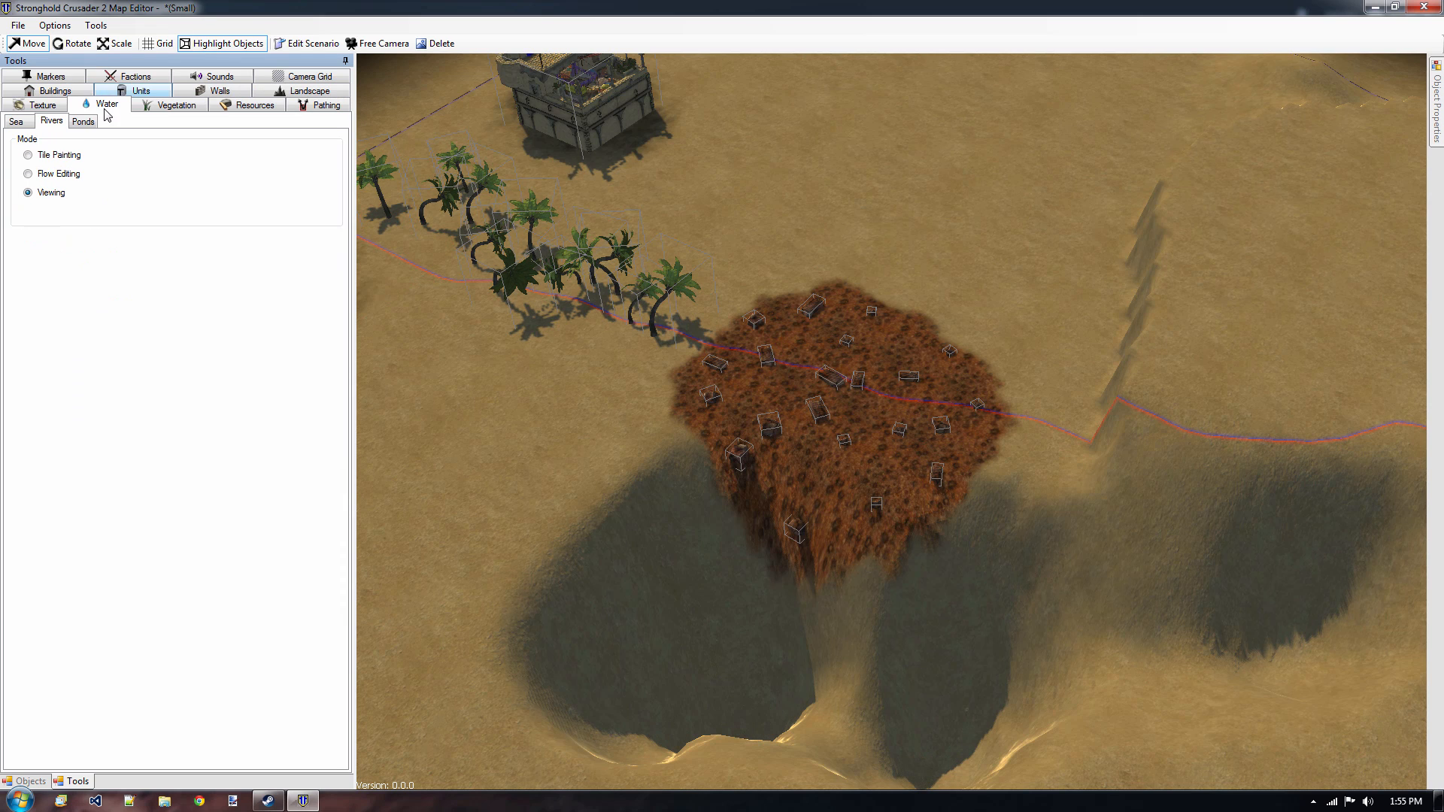
left_click(18, 122)
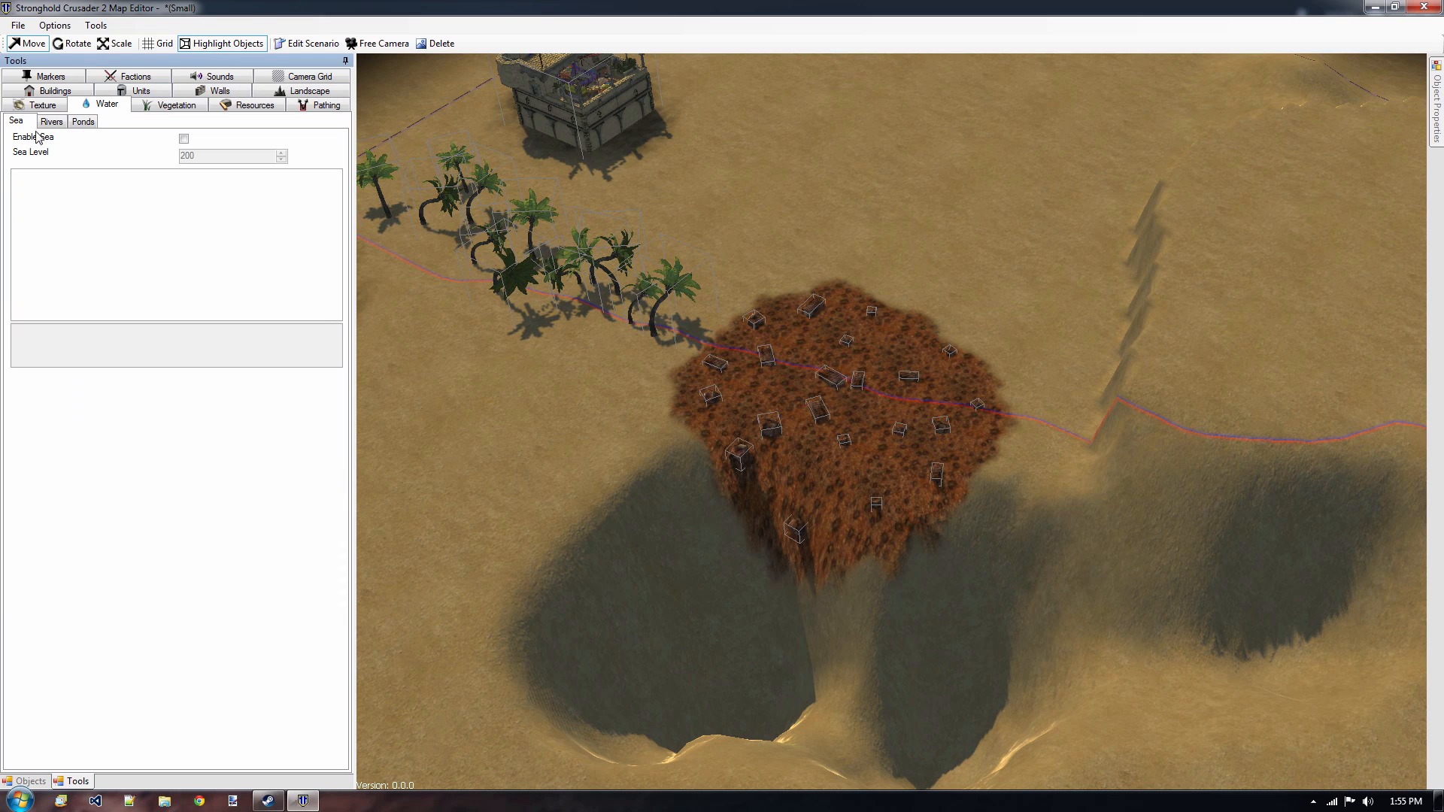
left_click(183, 139)
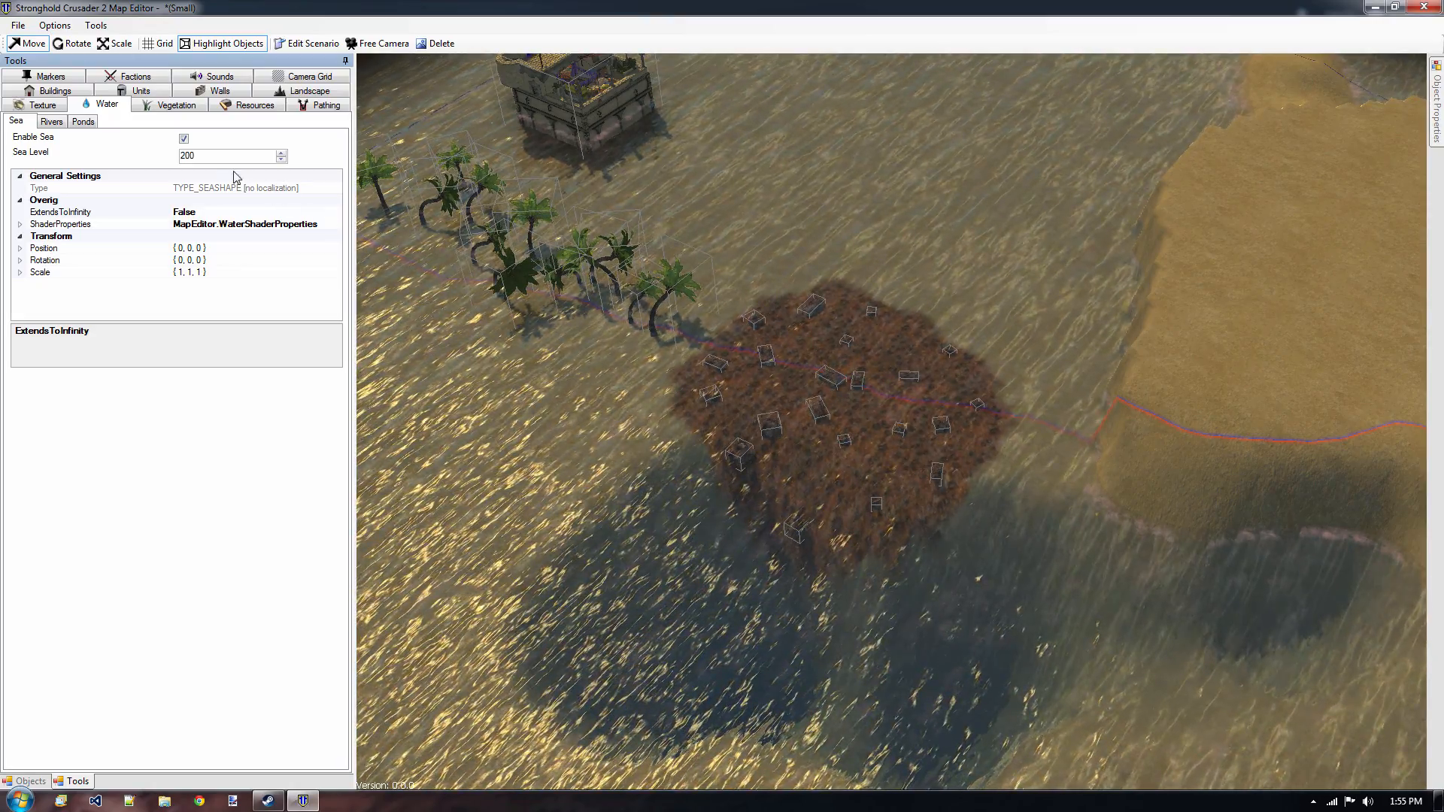
left_click_drag(212, 158, 149, 140)
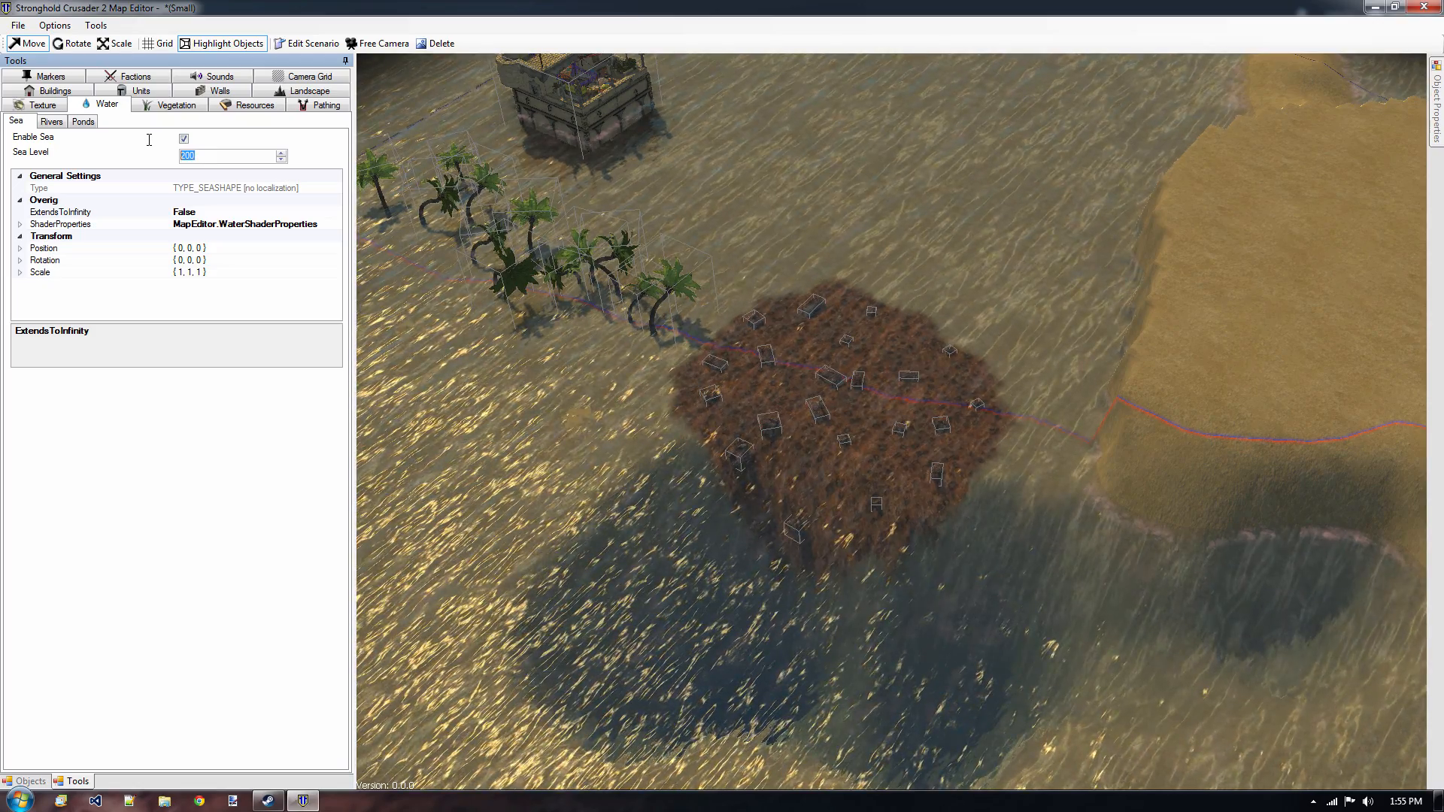
type("10")
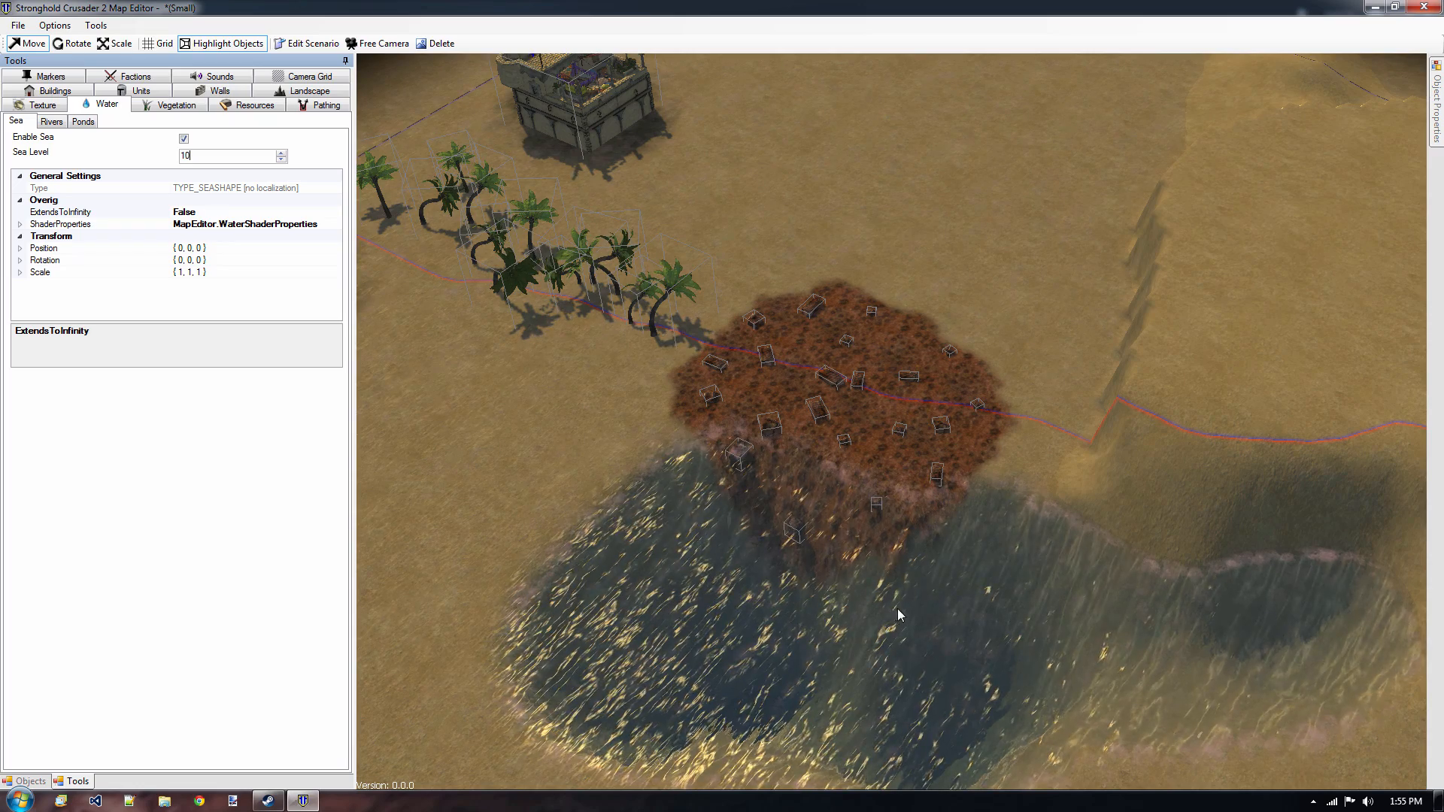
Paint a winding river at maximum brush size from the map border near the red keep across the corner area past the sea-filled basin.
key("alt")
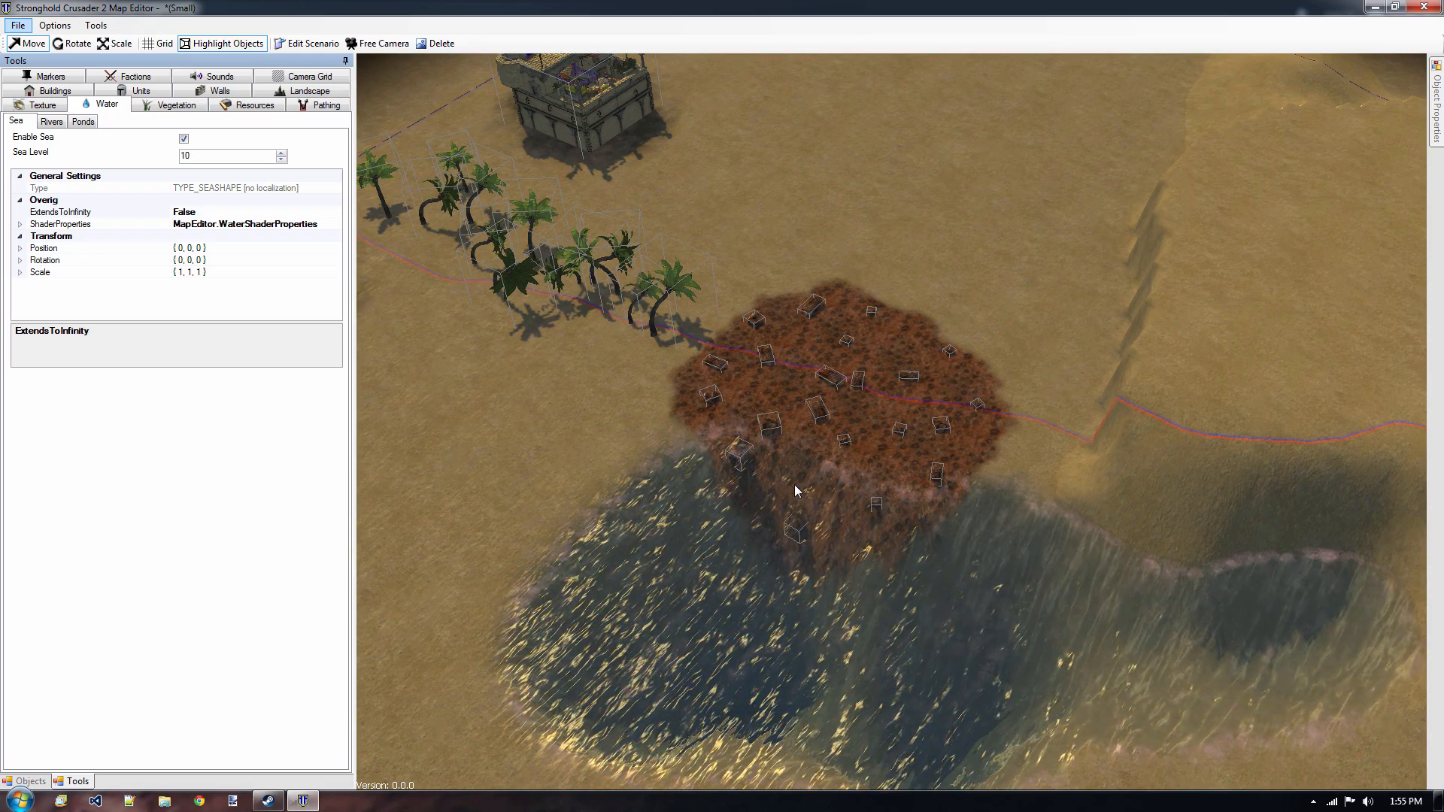
middle_click_drag(507, 381, 594, 120)
middle_click_drag(1106, 227, 609, 556)
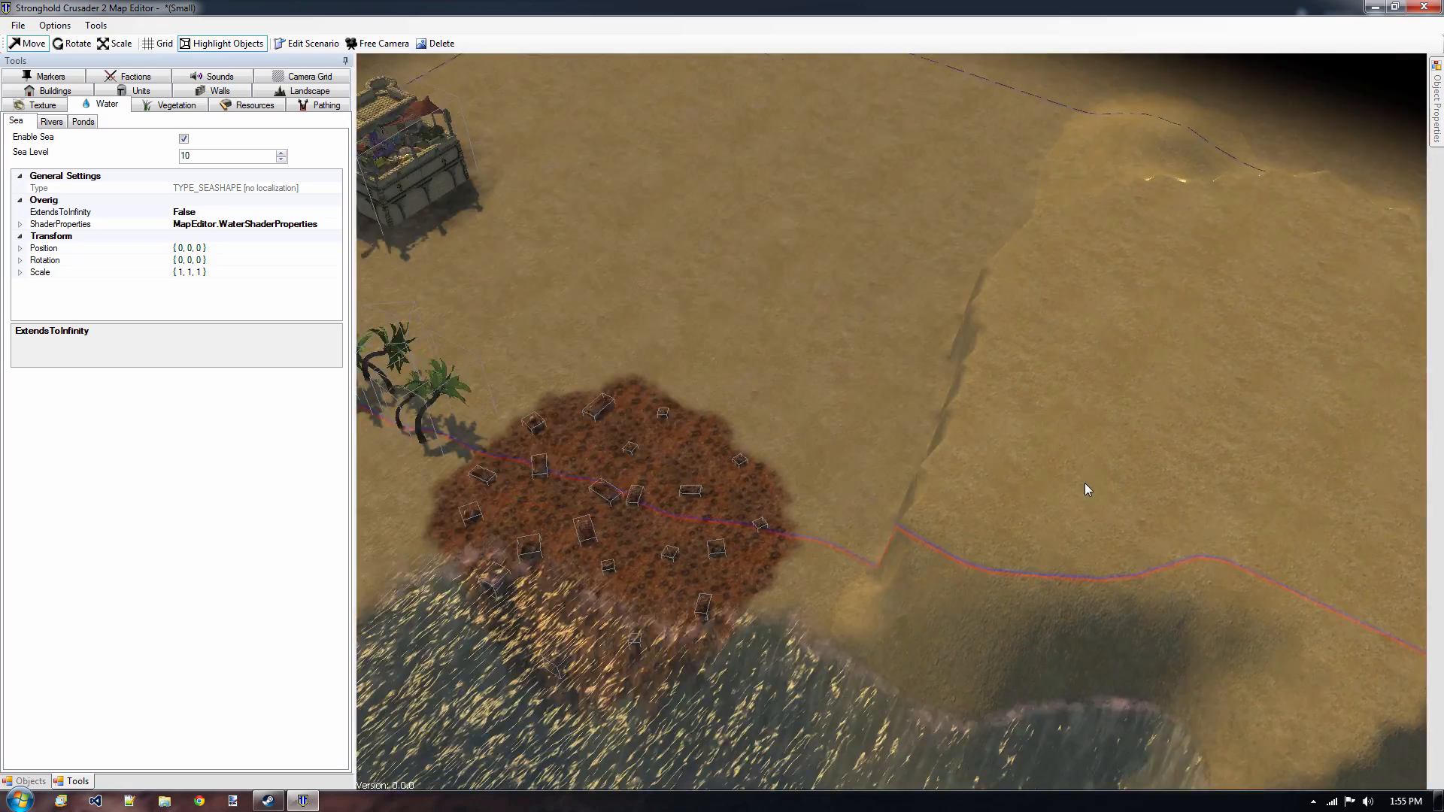
middle_click_drag(842, 481, 1136, 578)
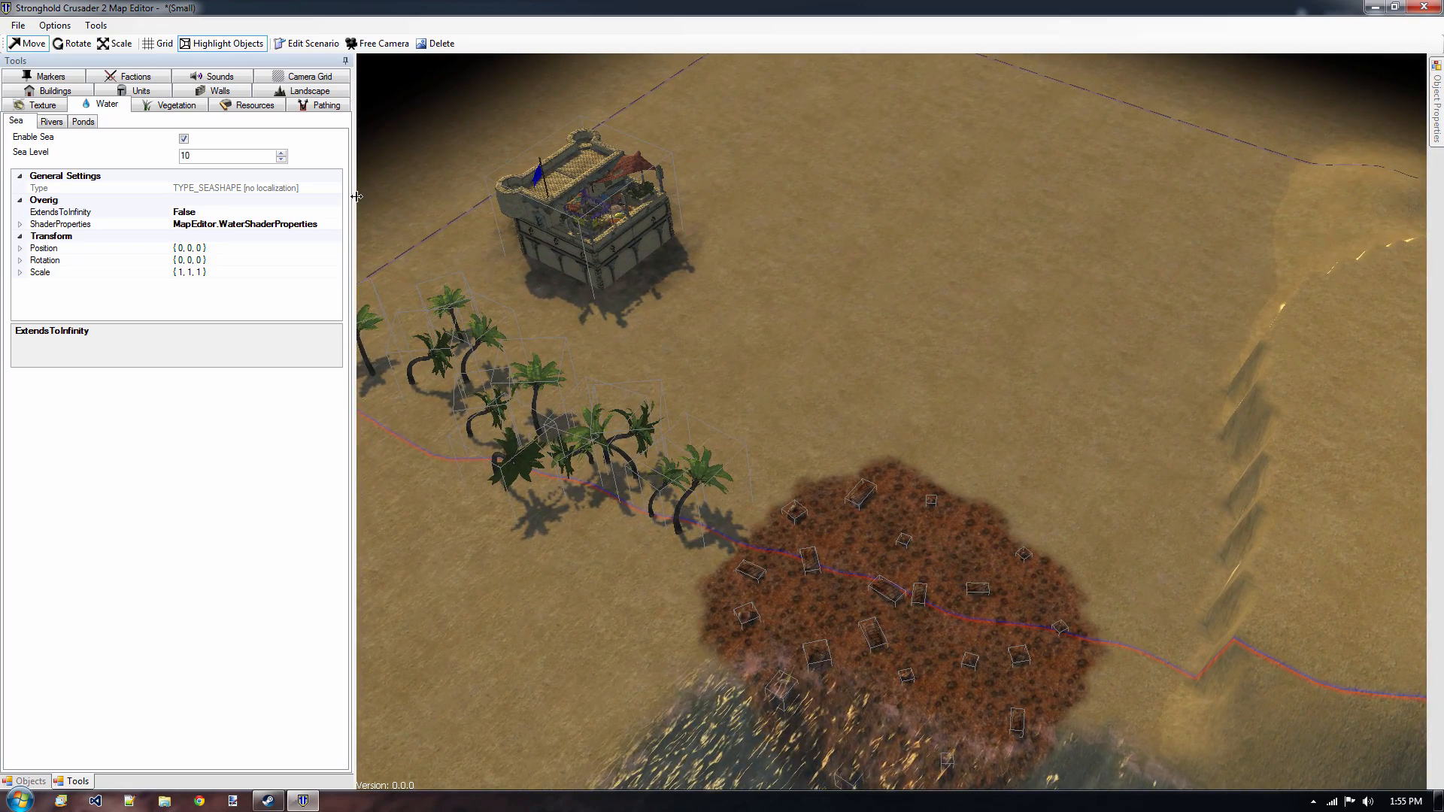
left_click(53, 122)
middle_click_drag(707, 579, 1000, 124)
middle_click_drag(924, 481, 1192, 466)
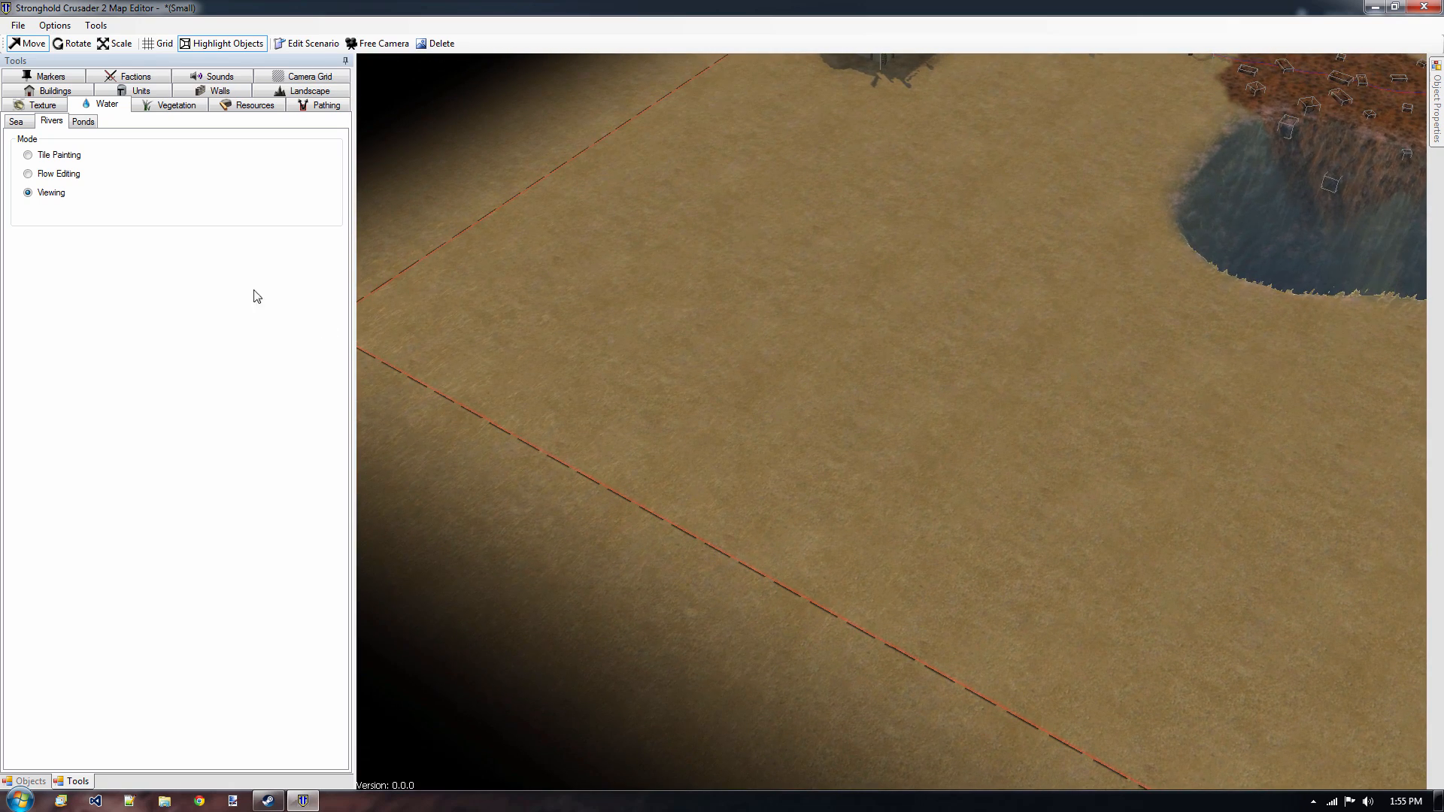
left_click(46, 157)
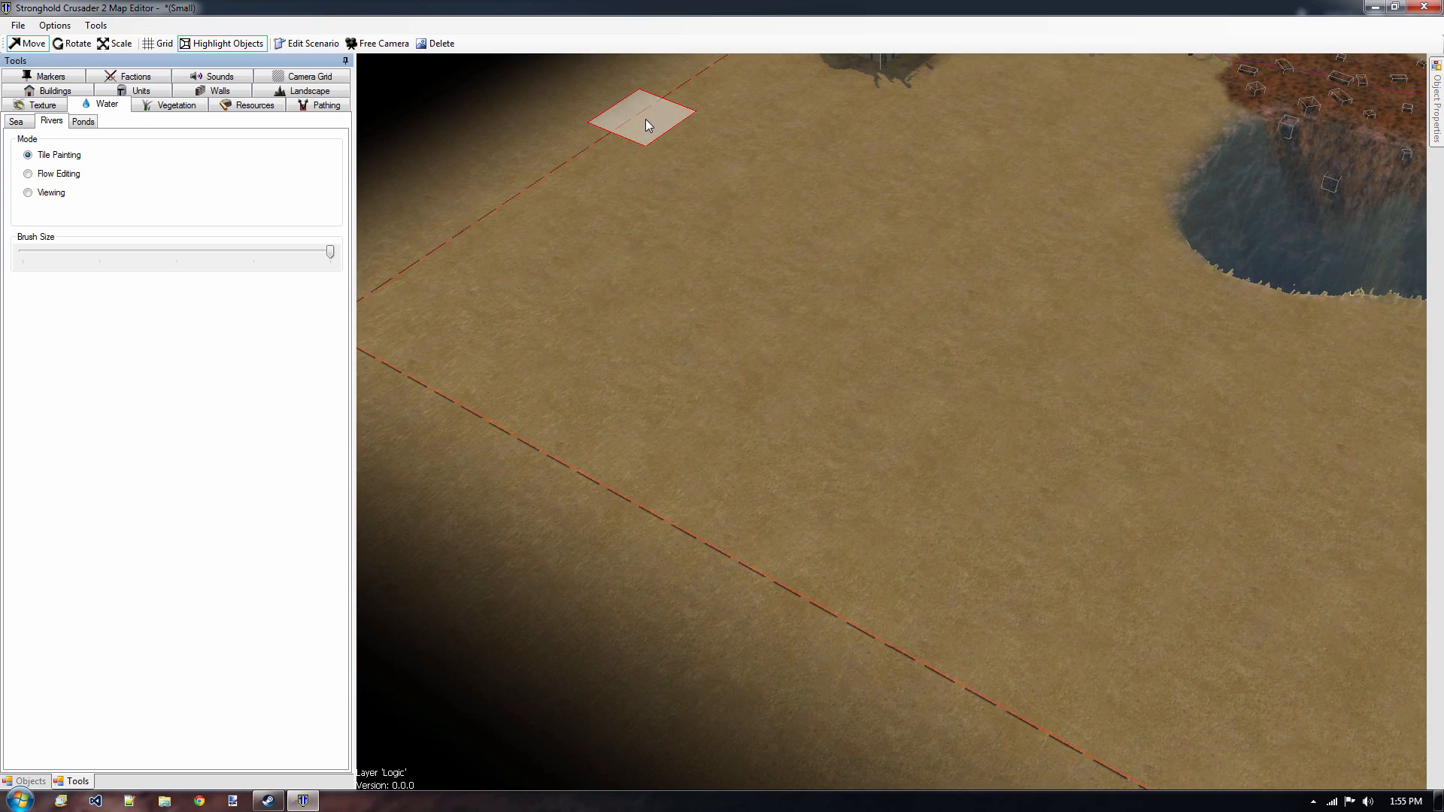
mouse_move(645, 120)
left_mouse_down()
mouse_move(709, 232)
mouse_move(901, 294)
mouse_move(1168, 436)
mouse_move(1211, 675)
mouse_move(1338, 774)
mouse_move(1278, 760)
left_mouse_up()
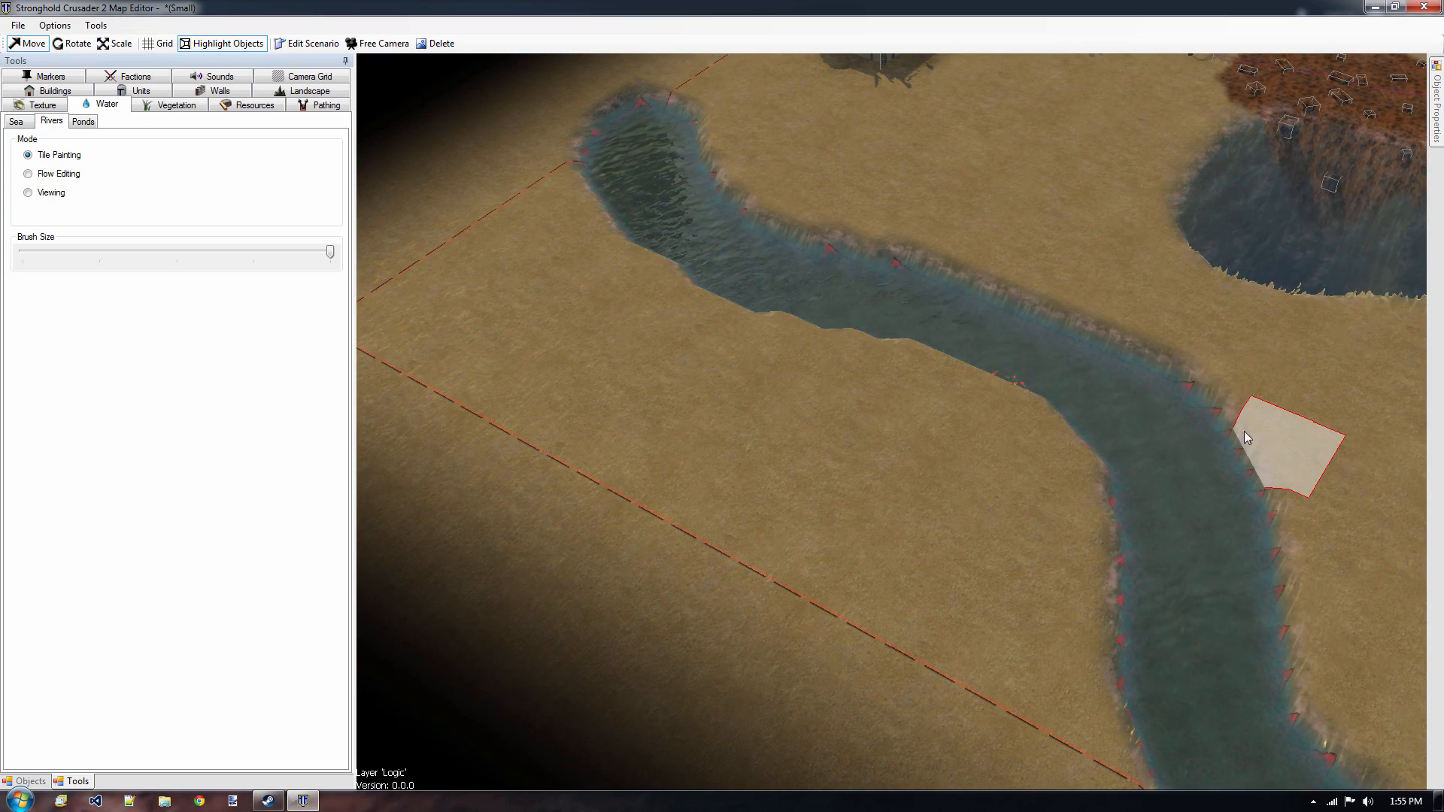
scroll(864, 291, "up", 5)
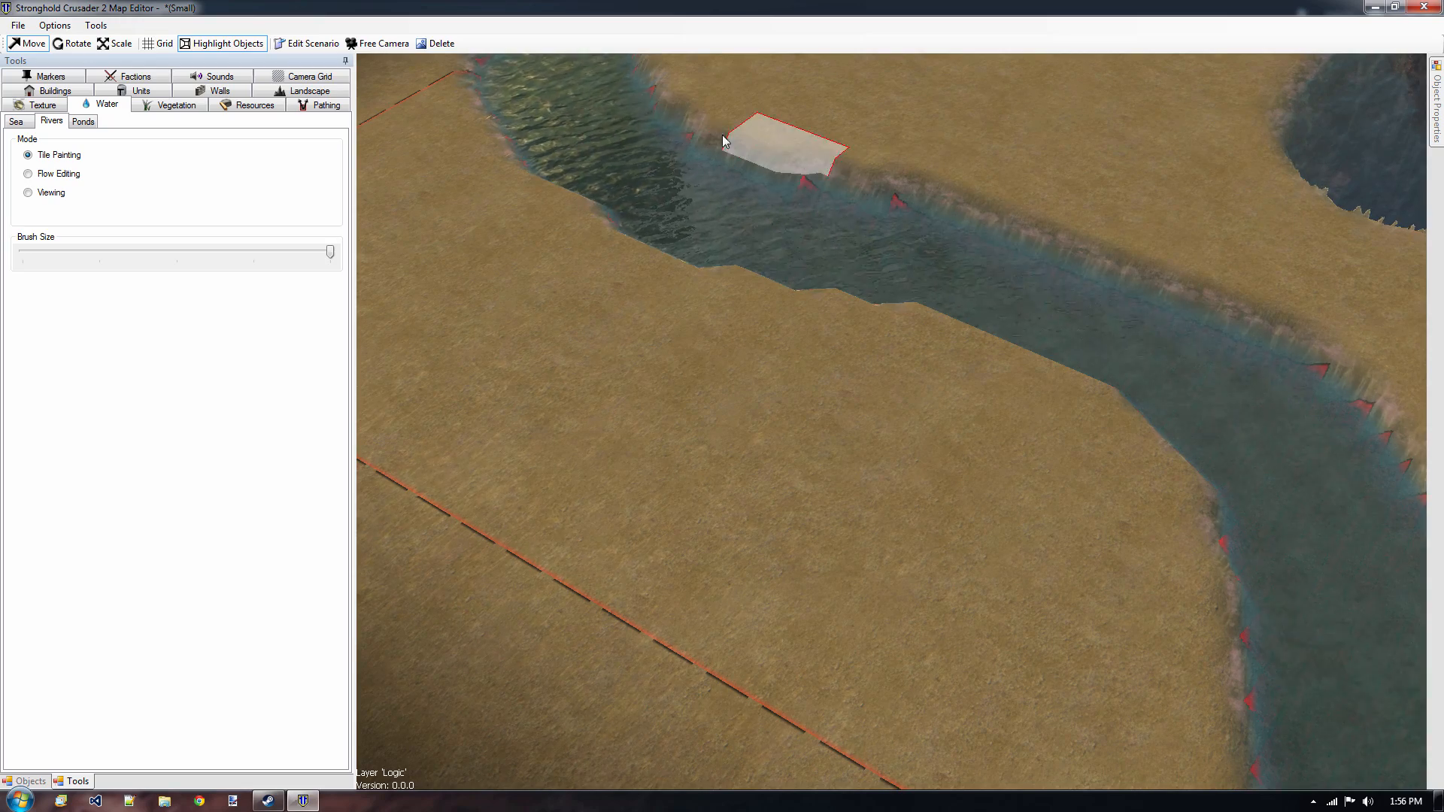
scroll(660, 203, "down", 4)
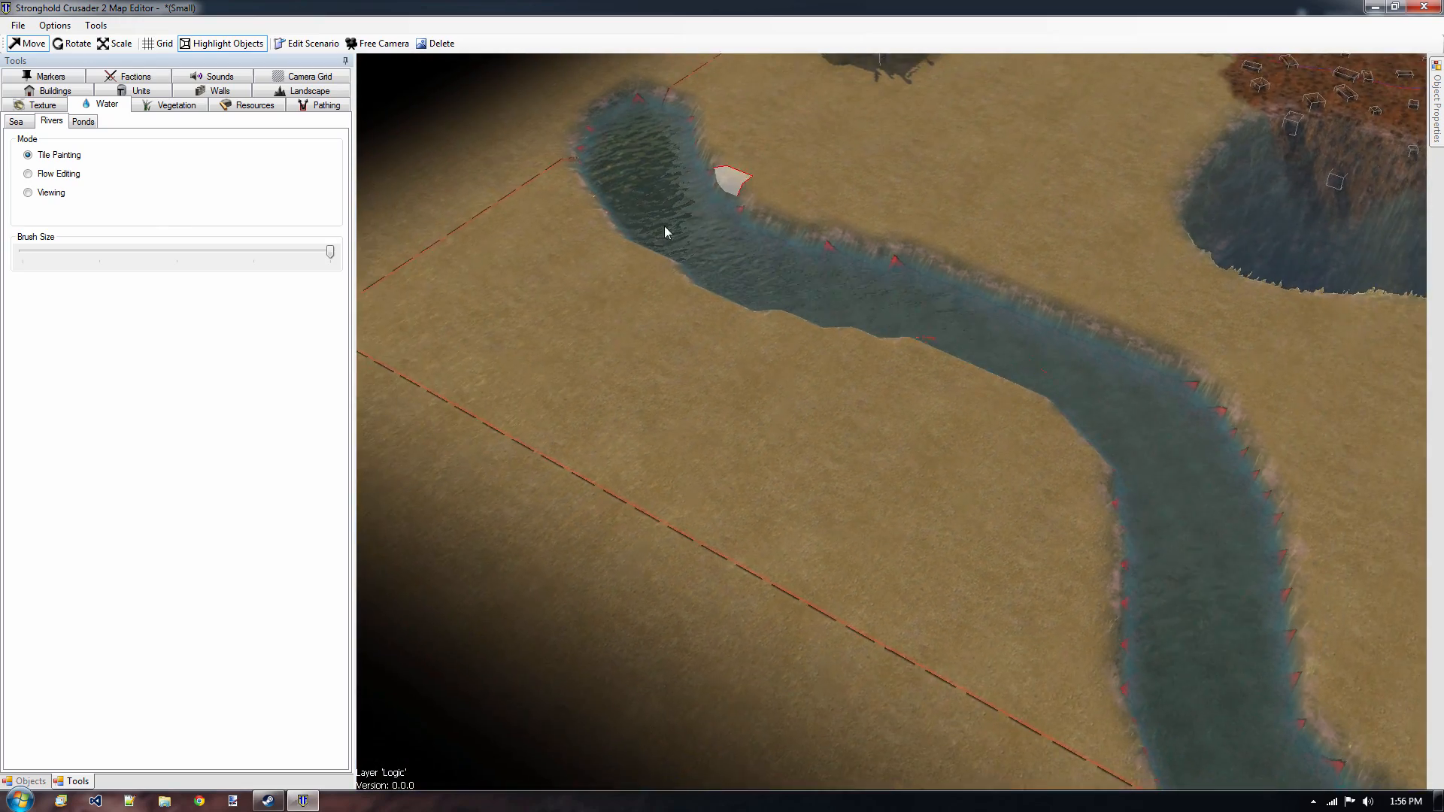
Paint the water flow along the river's course from the map border with the flow brush at maximum size, and return to viewing mode.
left_click(60, 174)
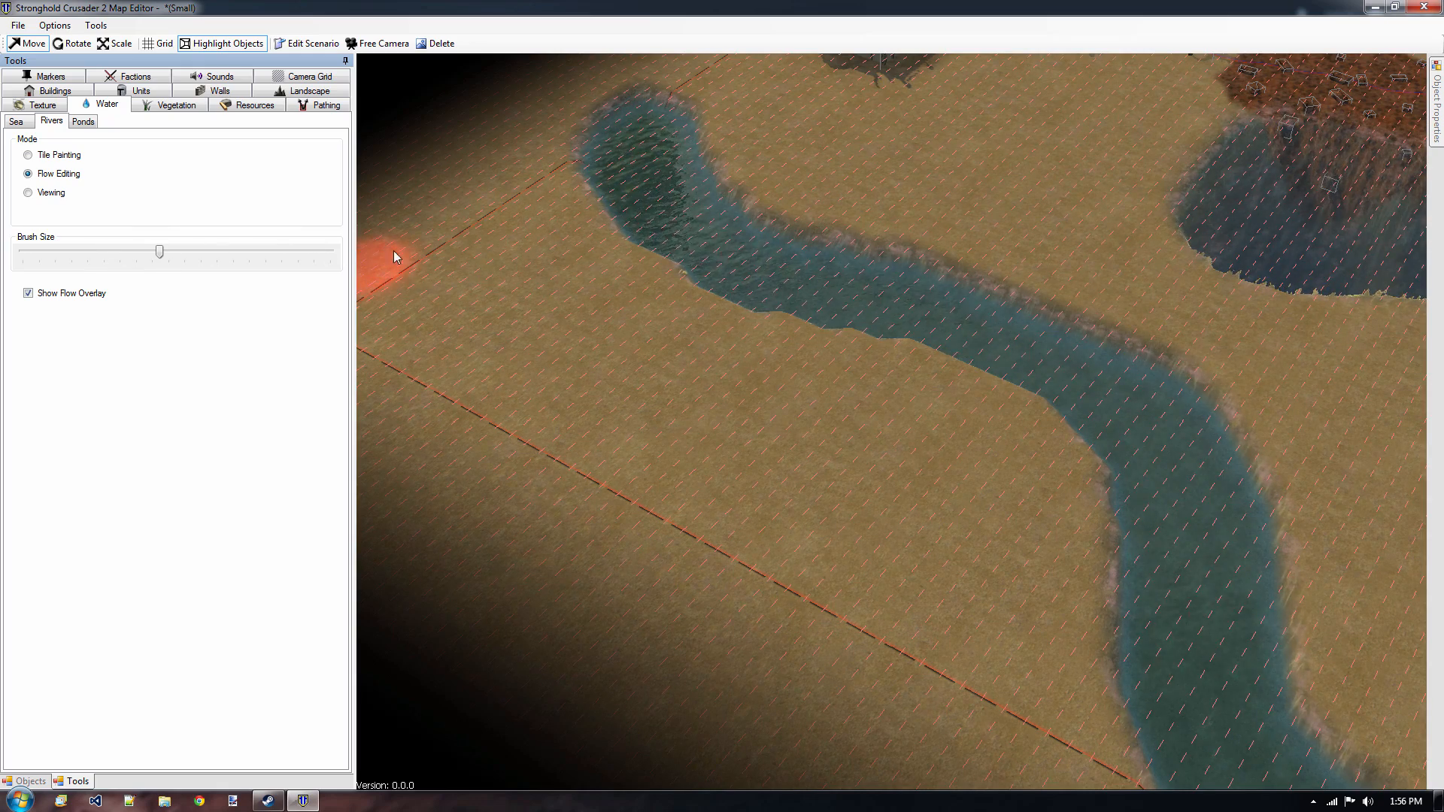
left_click_drag(162, 252, 330, 253)
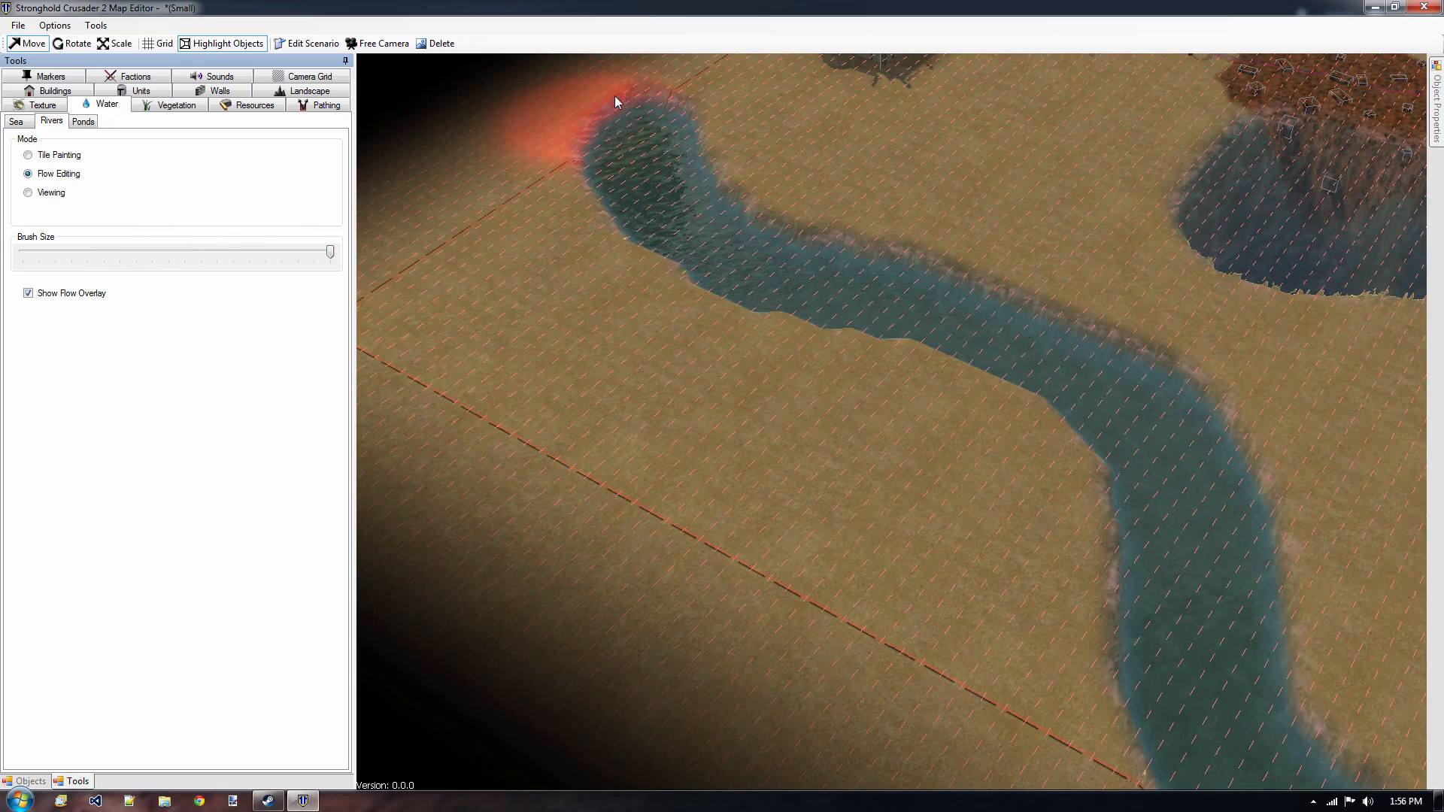
mouse_move(625, 104)
left_mouse_down()
mouse_move(653, 197)
mouse_move(787, 290)
mouse_move(950, 327)
mouse_move(1118, 406)
mouse_move(1196, 516)
mouse_move(1221, 677)
mouse_move(1316, 796)
left_mouse_up()
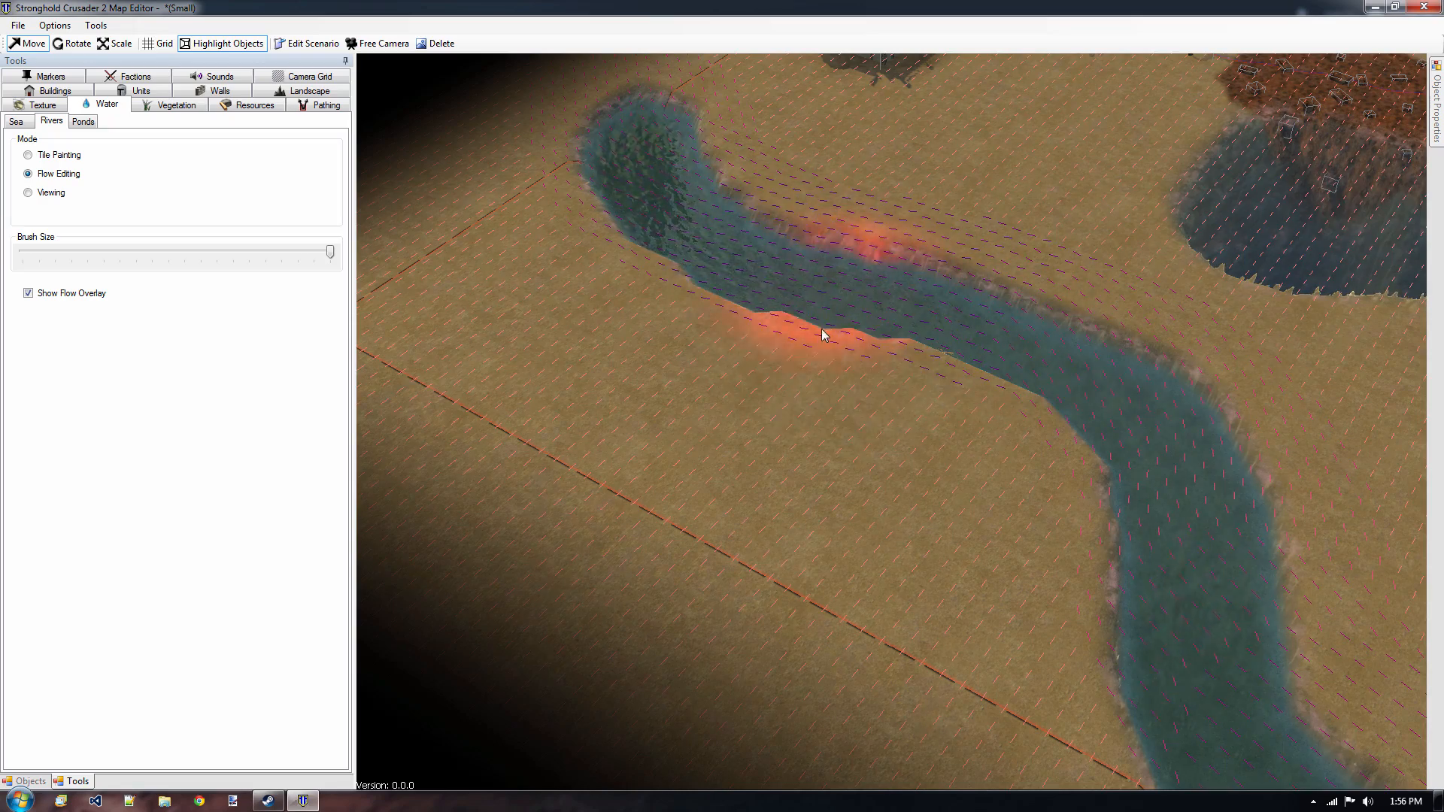
left_click(28, 193)
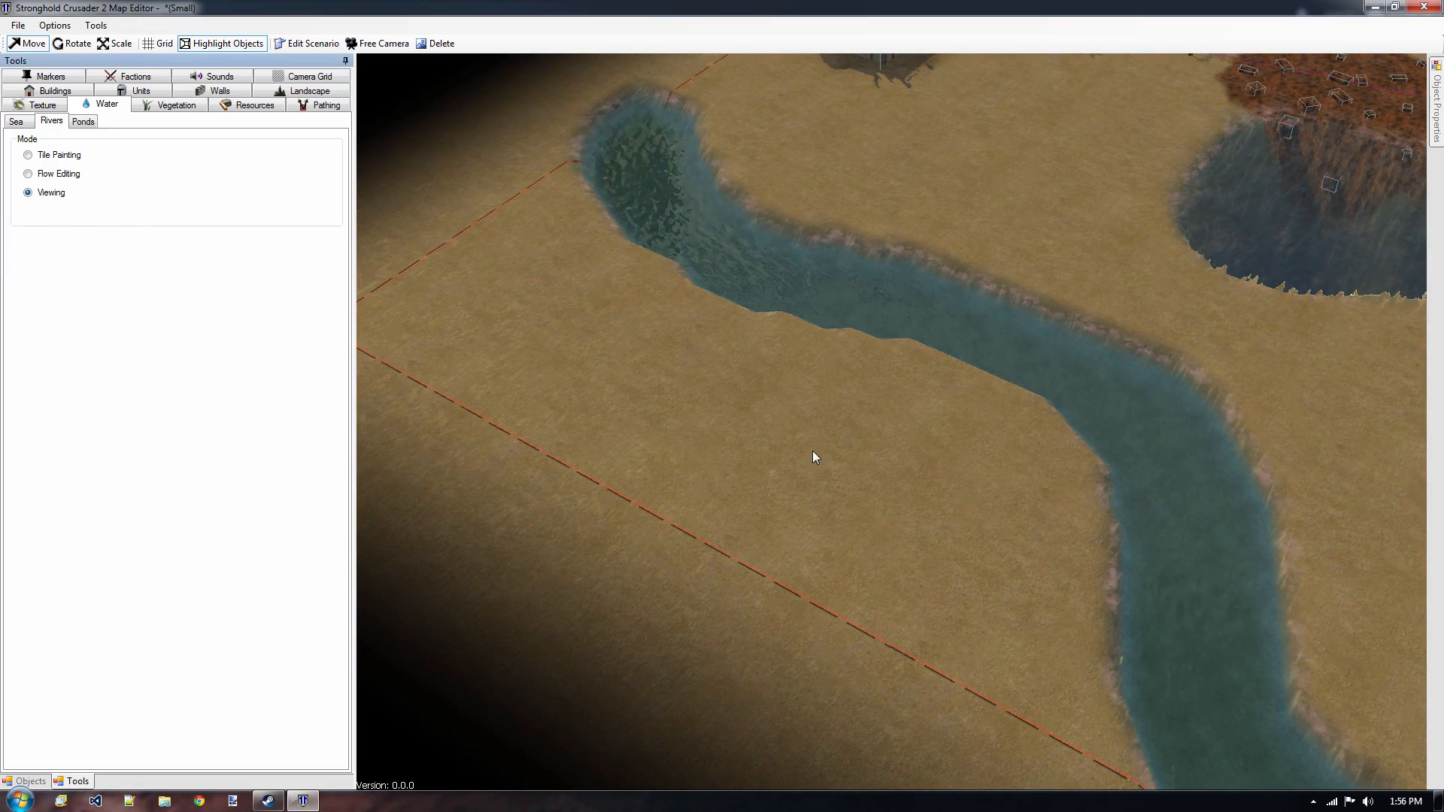
Examine the flowing river, both keeps with the palm trees, and the sea-filled basin beside the iron field.
middle_click_drag(873, 305, 368, 420)
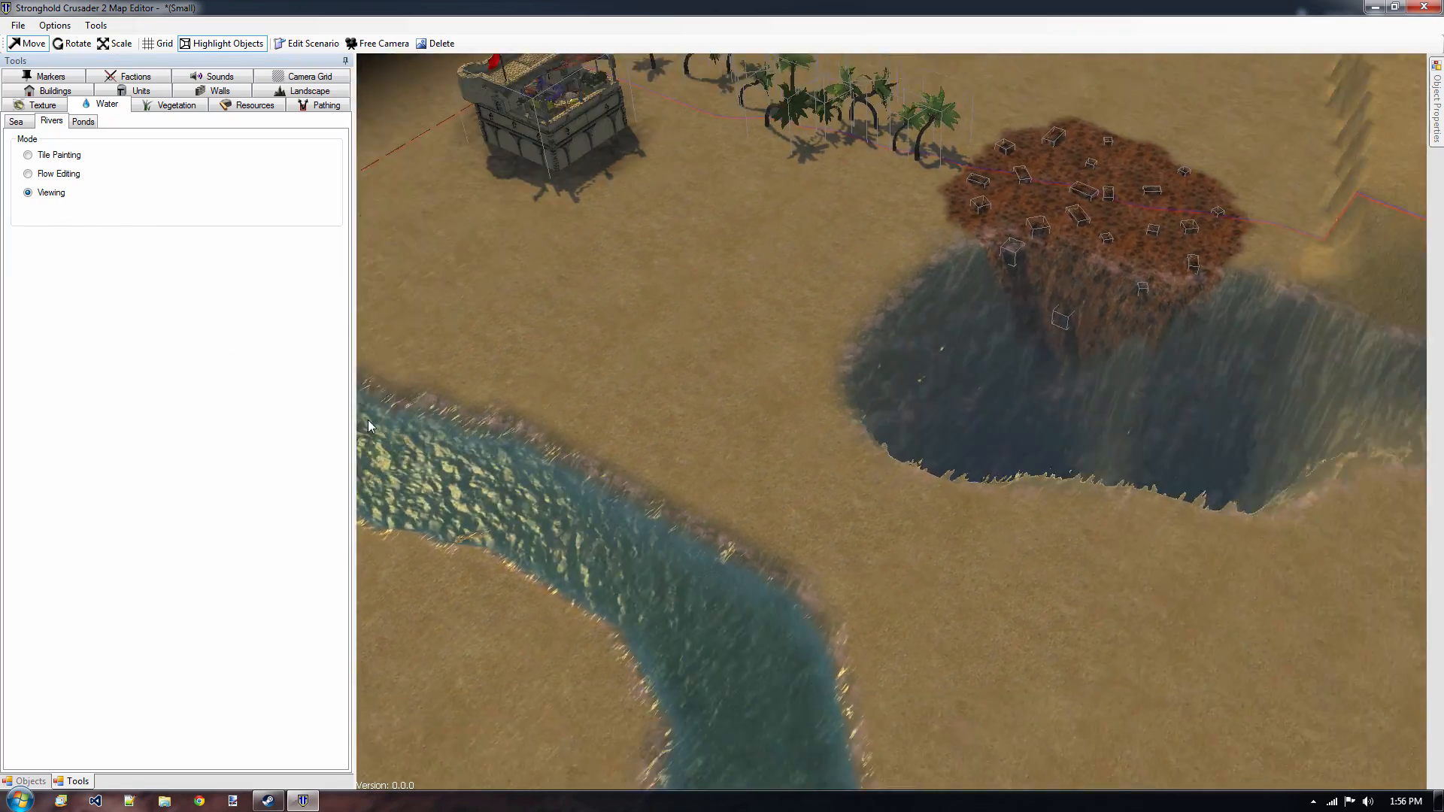
middle_click_drag(645, 515, 810, 392)
middle_click_drag(740, 124, 734, 458)
middle_click_drag(869, 475, 970, 434)
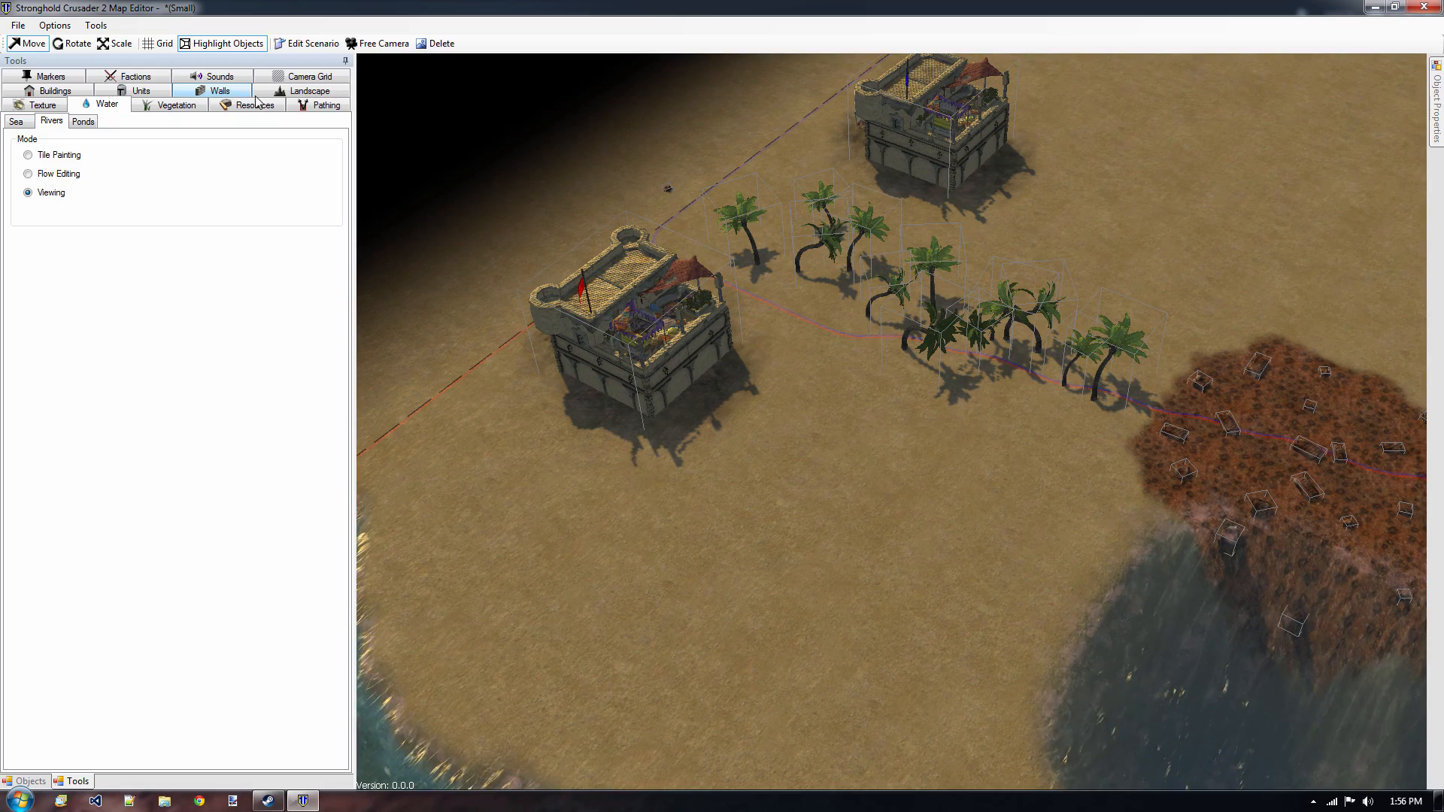
middle_click_drag(538, 489, 406, 177)
middle_click_drag(827, 337, 600, 384)
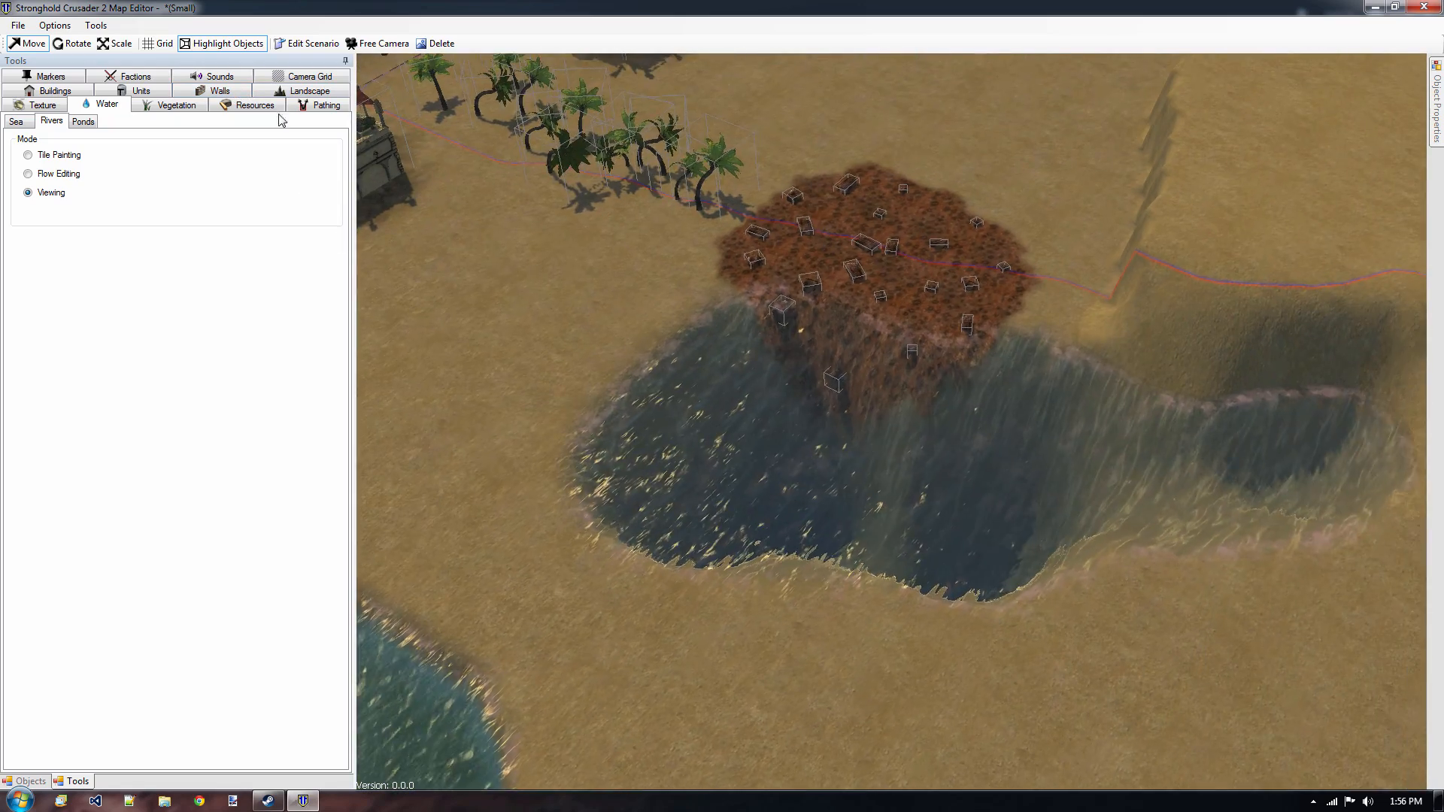
scroll(956, 540, "up", 4)
middle_click_drag(957, 540, 746, 381)
scroll(522, 233, "down", 4)
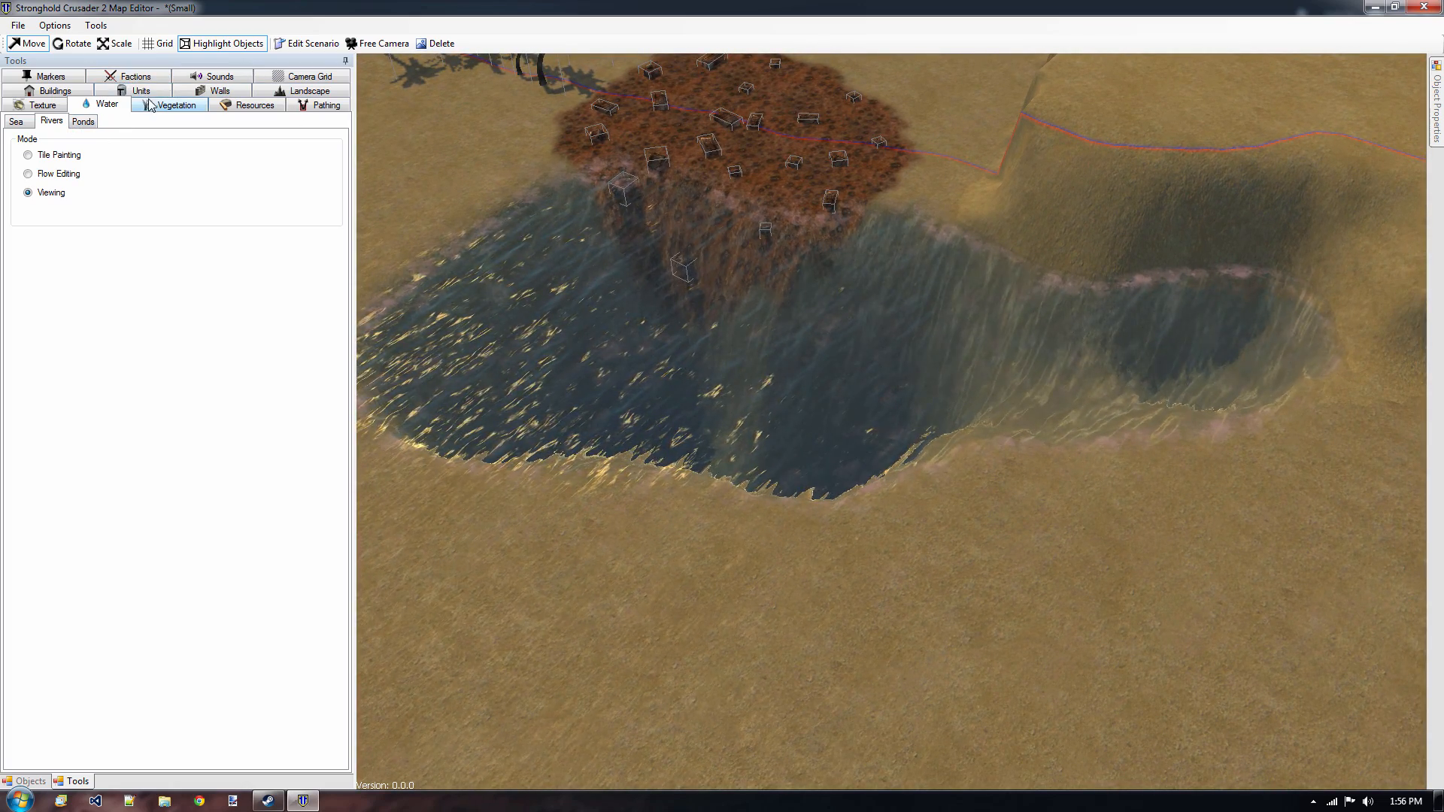
Place a River ambient sound on the inner bank of the river's bend.
left_click(206, 78)
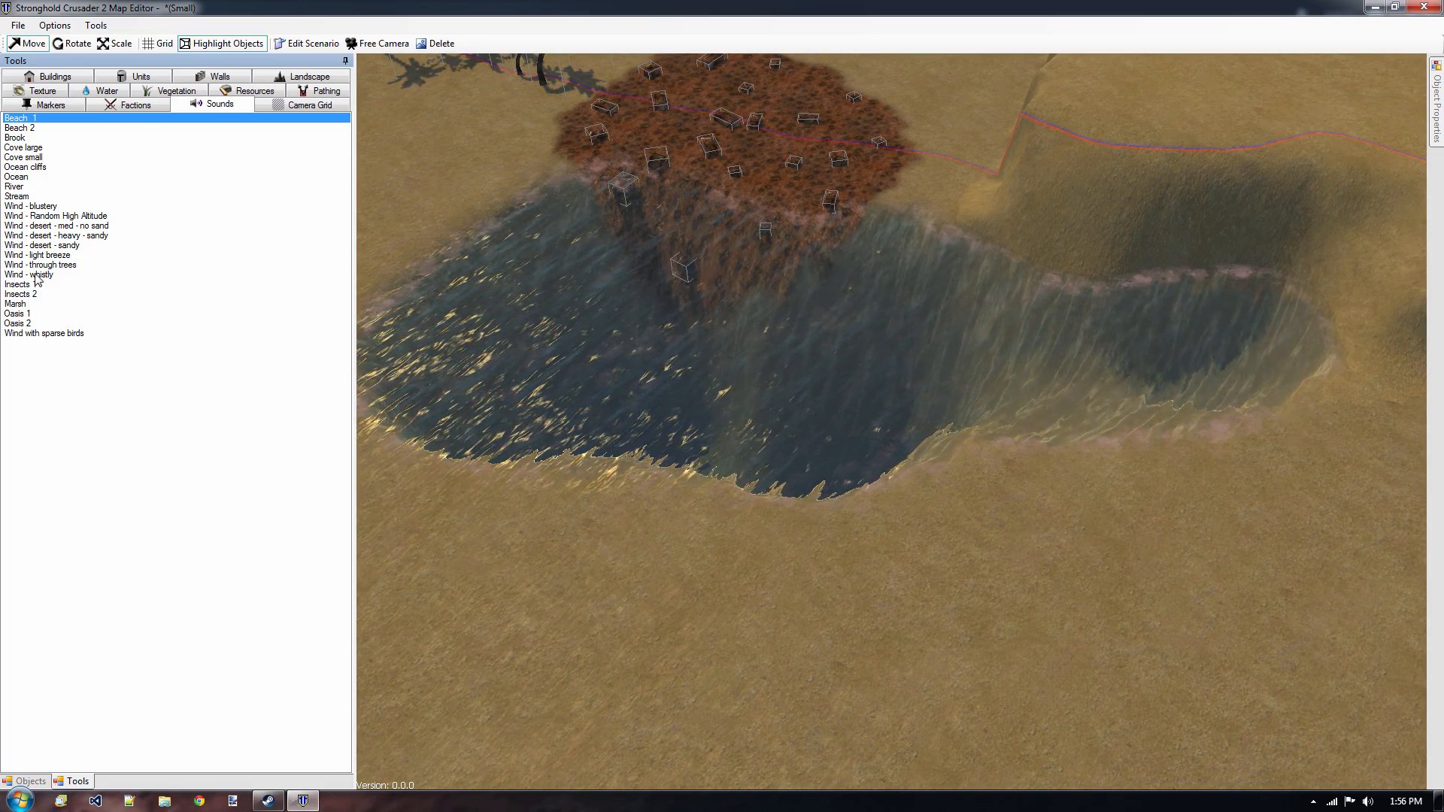
right_click_drag(472, 513, 1048, 225)
scroll(1048, 226, "up", 3)
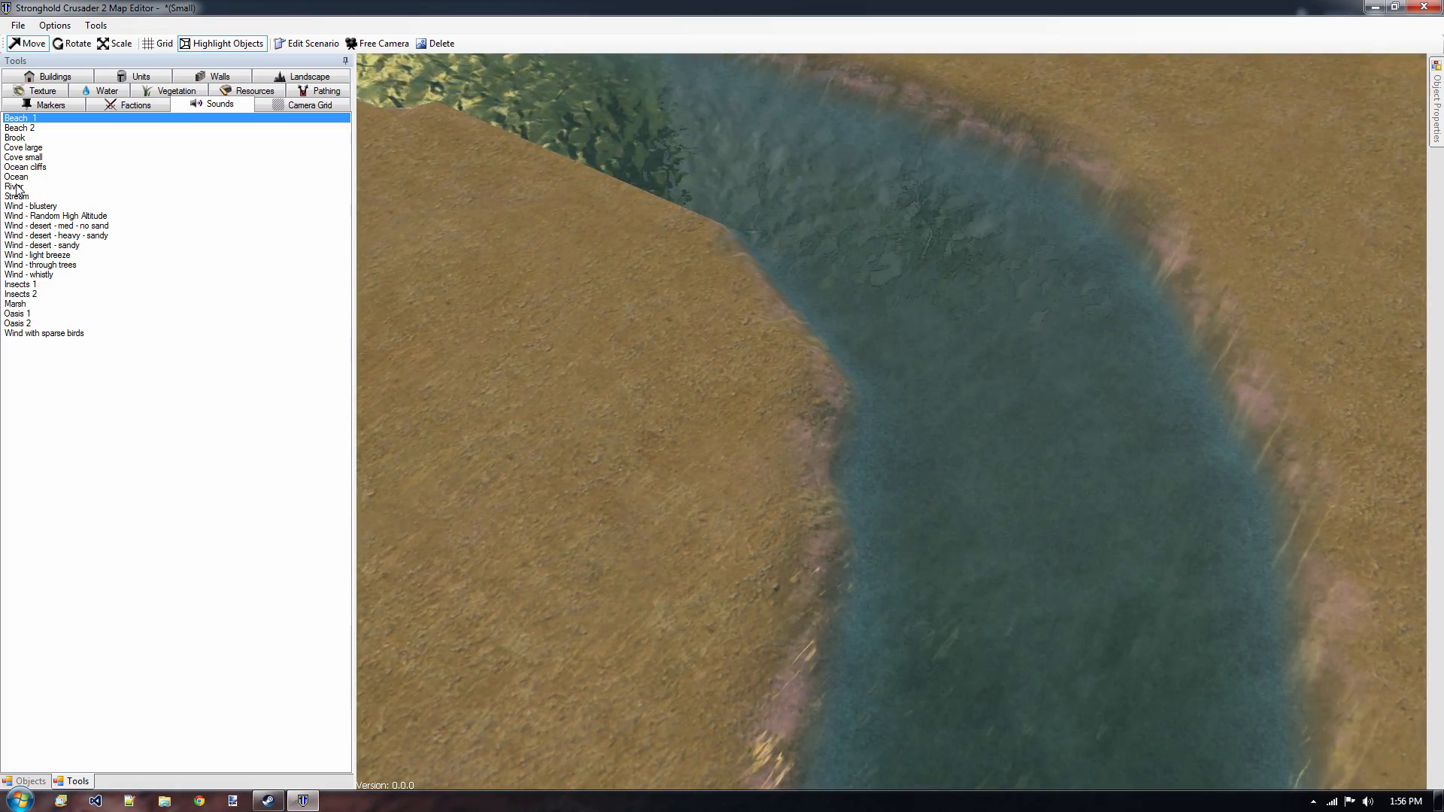
left_click(15, 187)
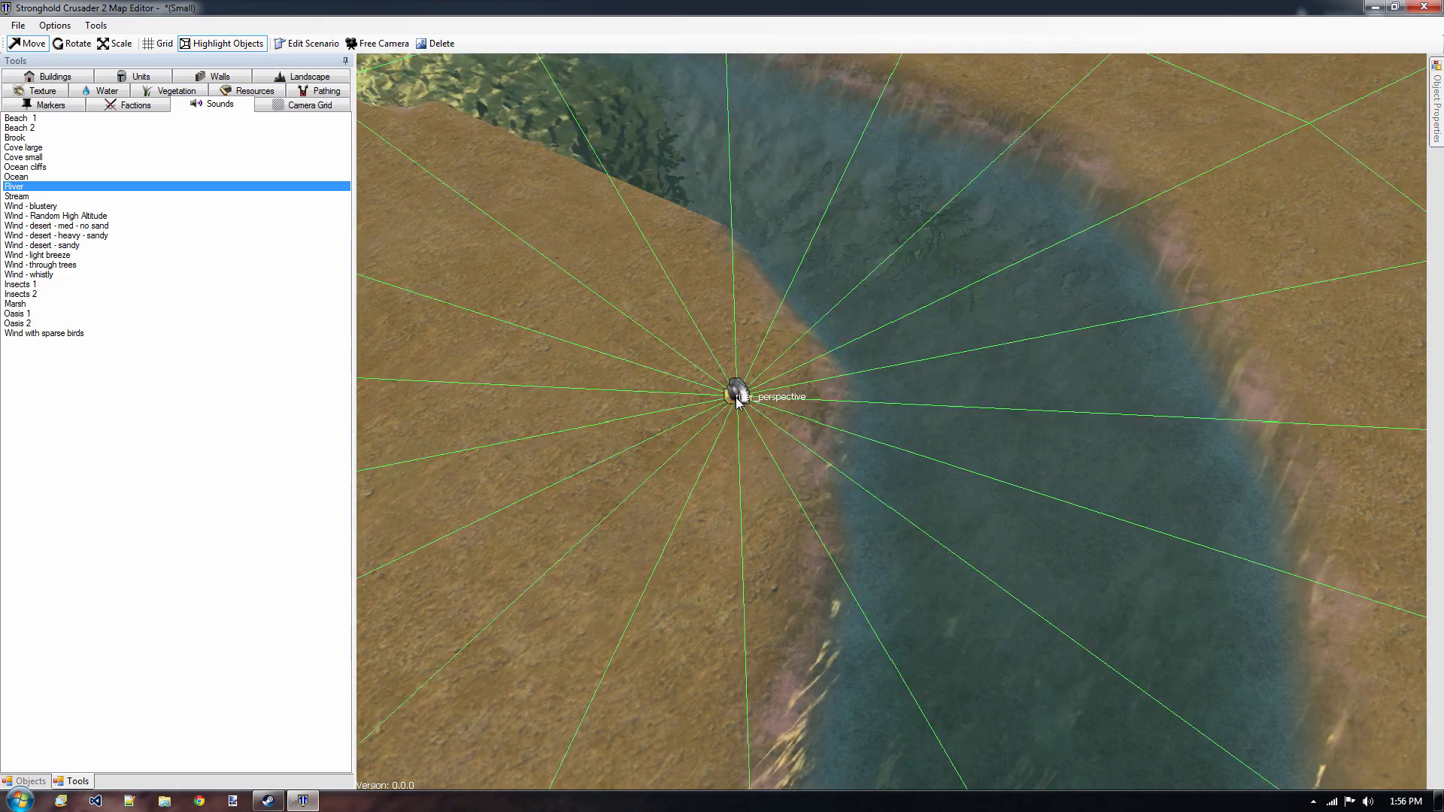
left_click(741, 372)
scroll(773, 283, "down", 3)
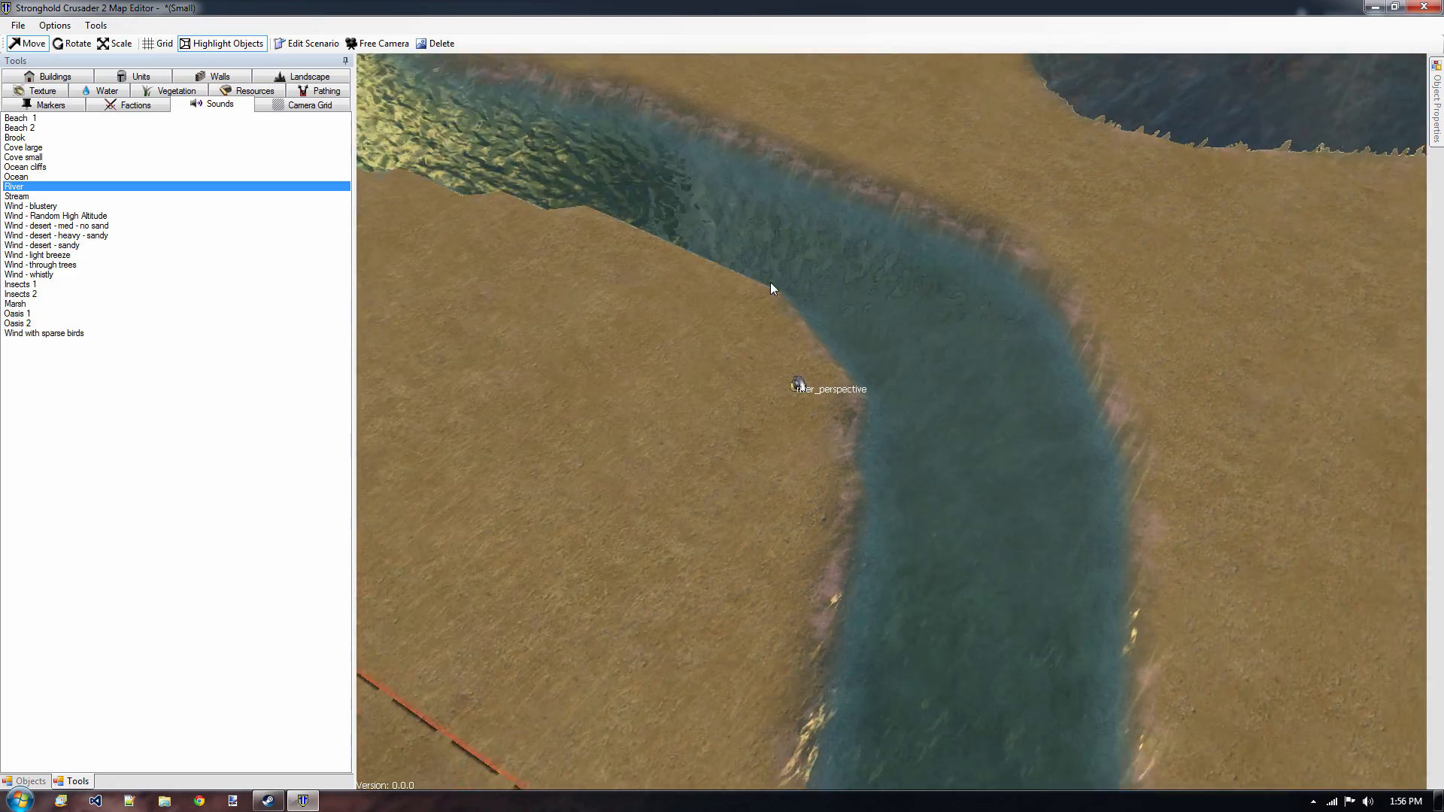
Examine the river around the placed sound source and the land between it, the red keep and the iron field.
middle_click_drag(836, 158, 833, 419)
scroll(834, 419, "up", 3)
mouse_move(854, 230)
middle_mouse_down()
mouse_move(852, 529)
mouse_move(838, 553)
mouse_move(816, 94)
mouse_move(837, 5)
middle_mouse_up()
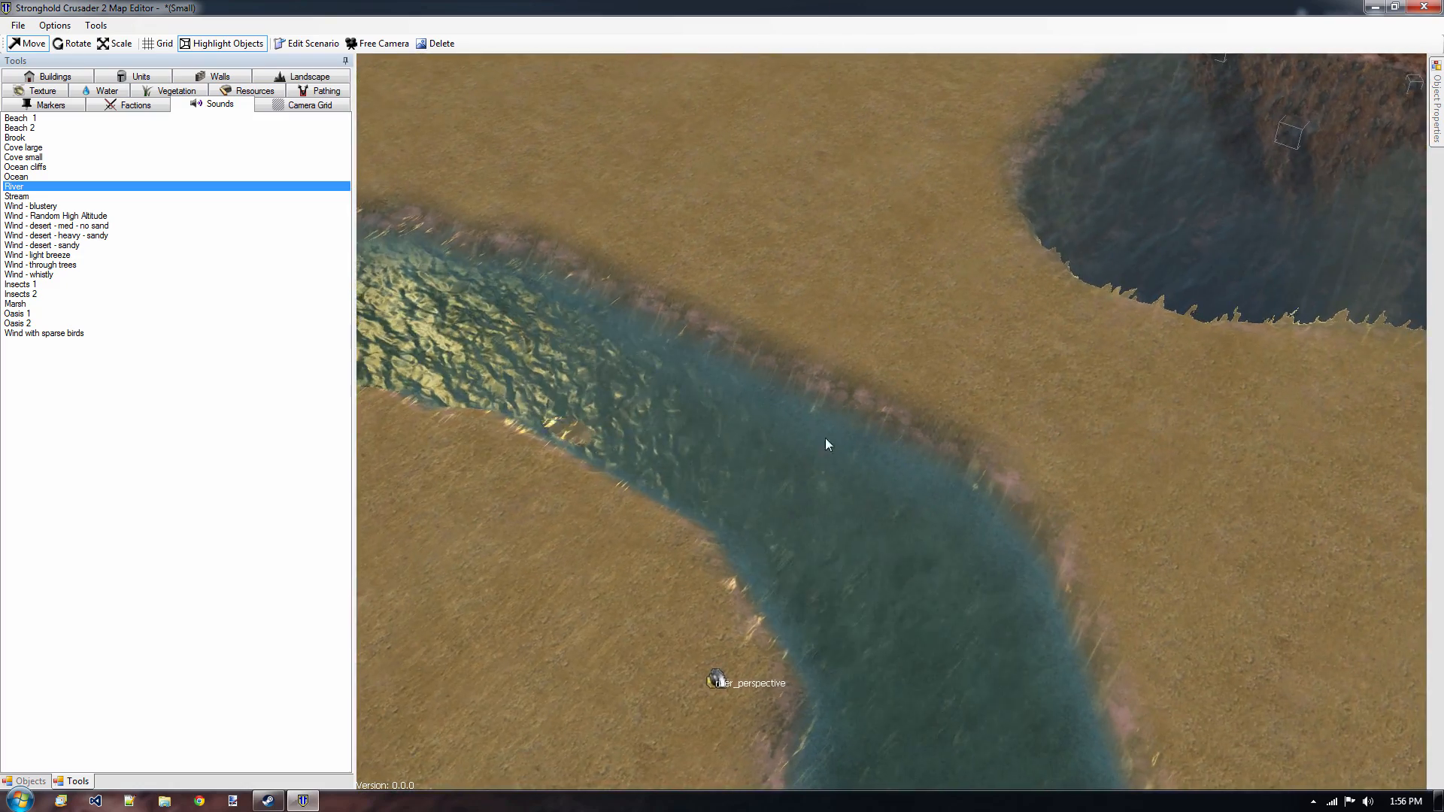
mouse_move(825, 441)
middle_mouse_down()
mouse_move(811, 156)
mouse_move(809, 305)
middle_mouse_up()
key("w")
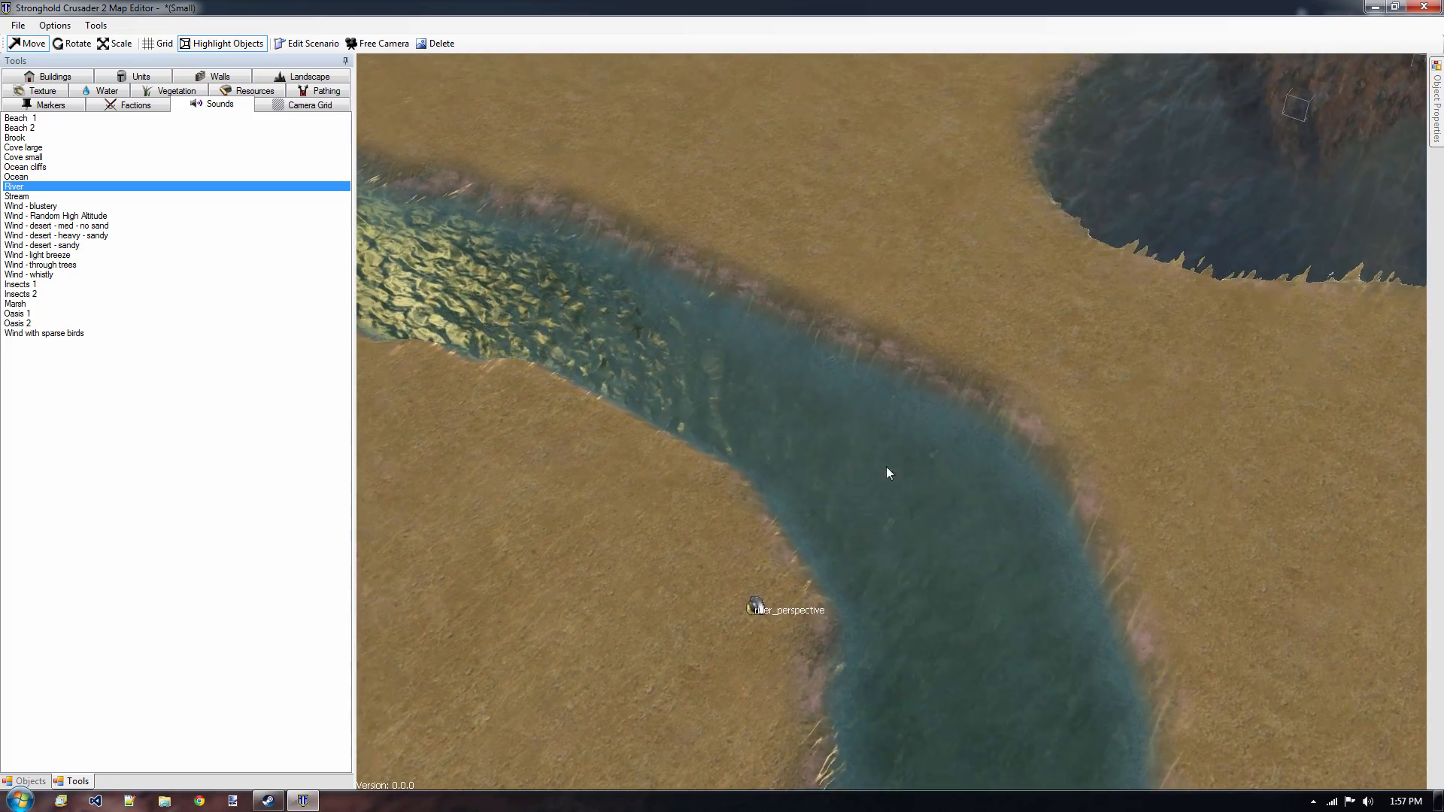
scroll(883, 403, "down", 3)
scroll(872, 380, "down", 2)
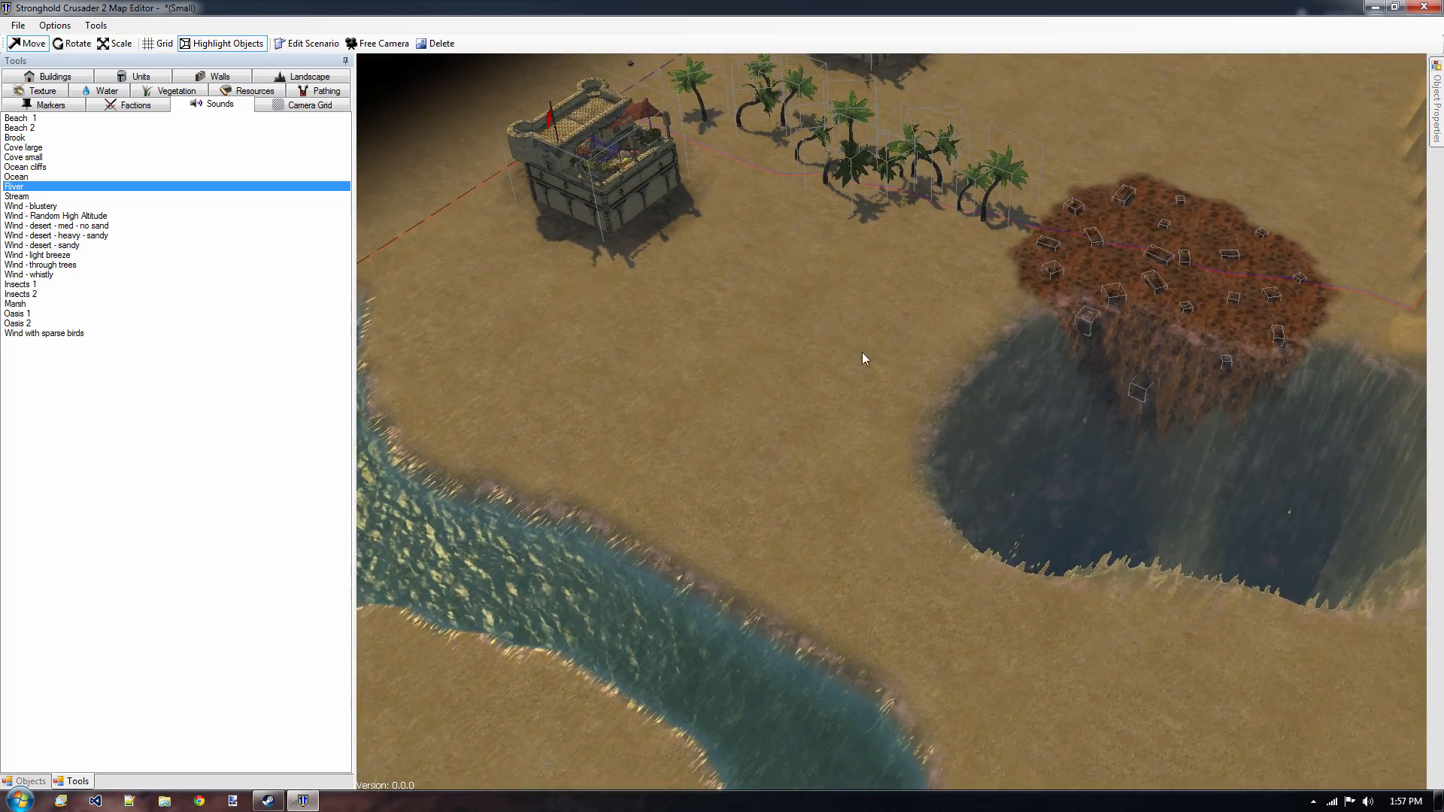
key("w")
key("s")
scroll(977, 236, "down", 2)
key("w")
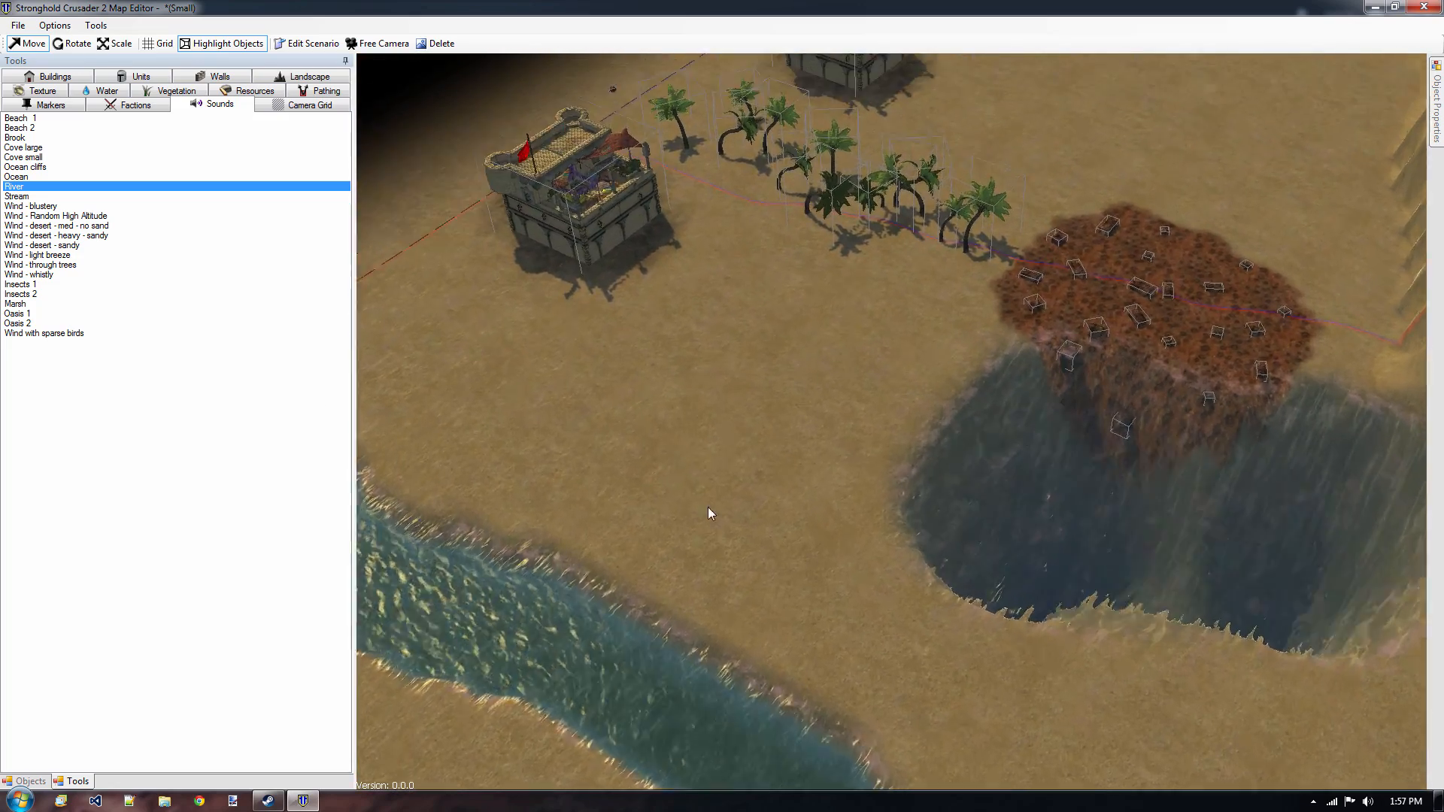
Paint Oasis (Grass) texture at brush size 1000 around the palm trees, from the keeps to the edge of the iron field.
scroll(818, 463, "up", 5)
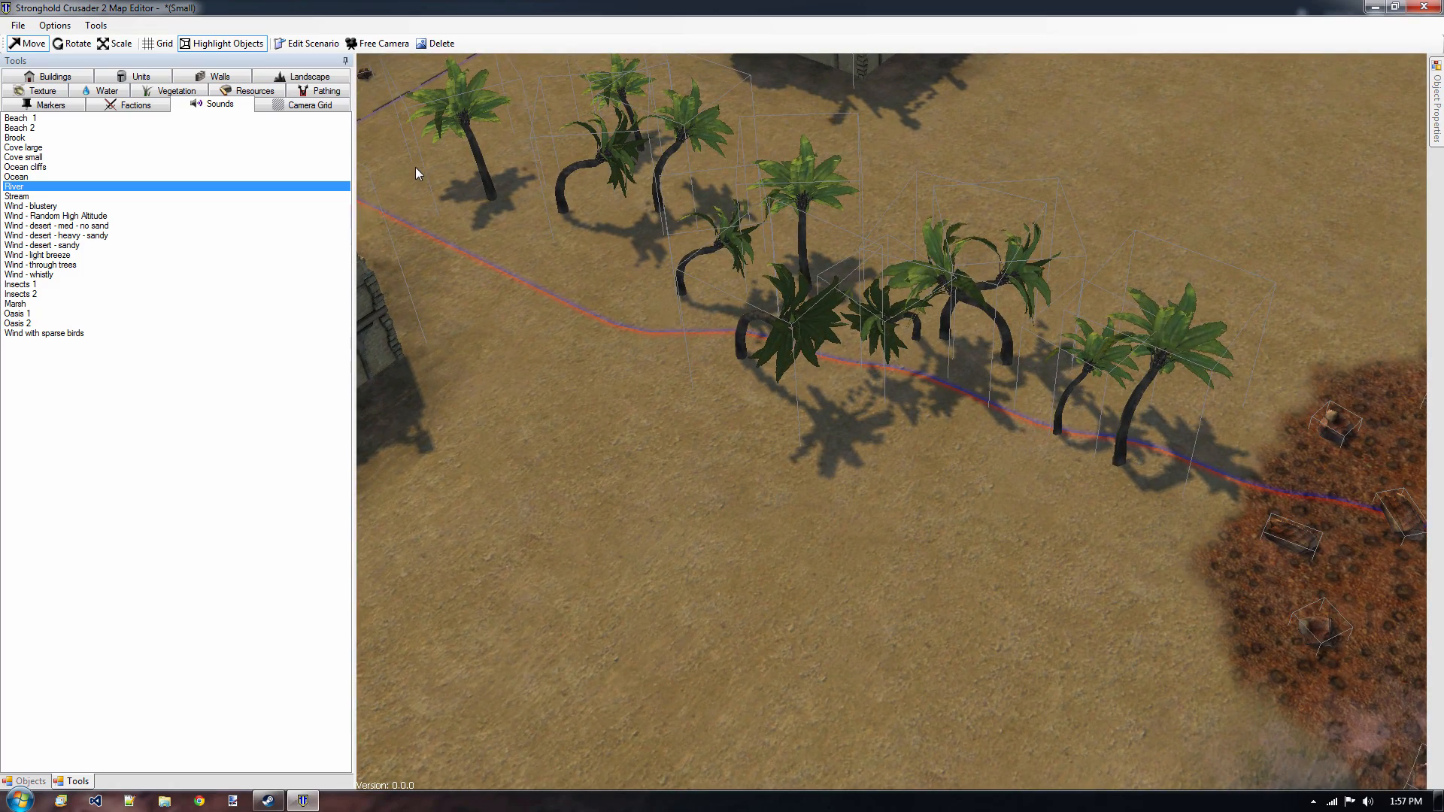
left_click(45, 92)
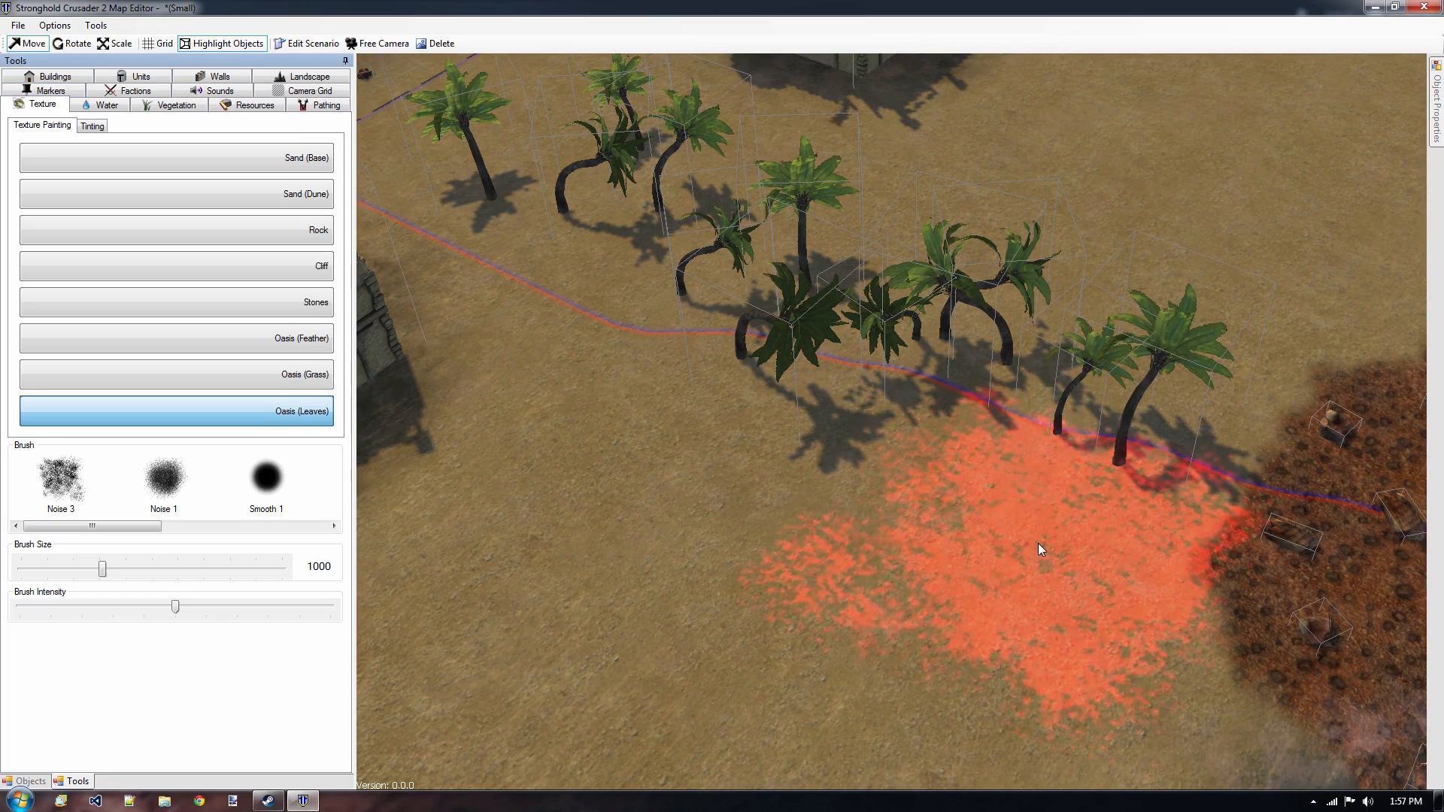
scroll(982, 459, "down", 5)
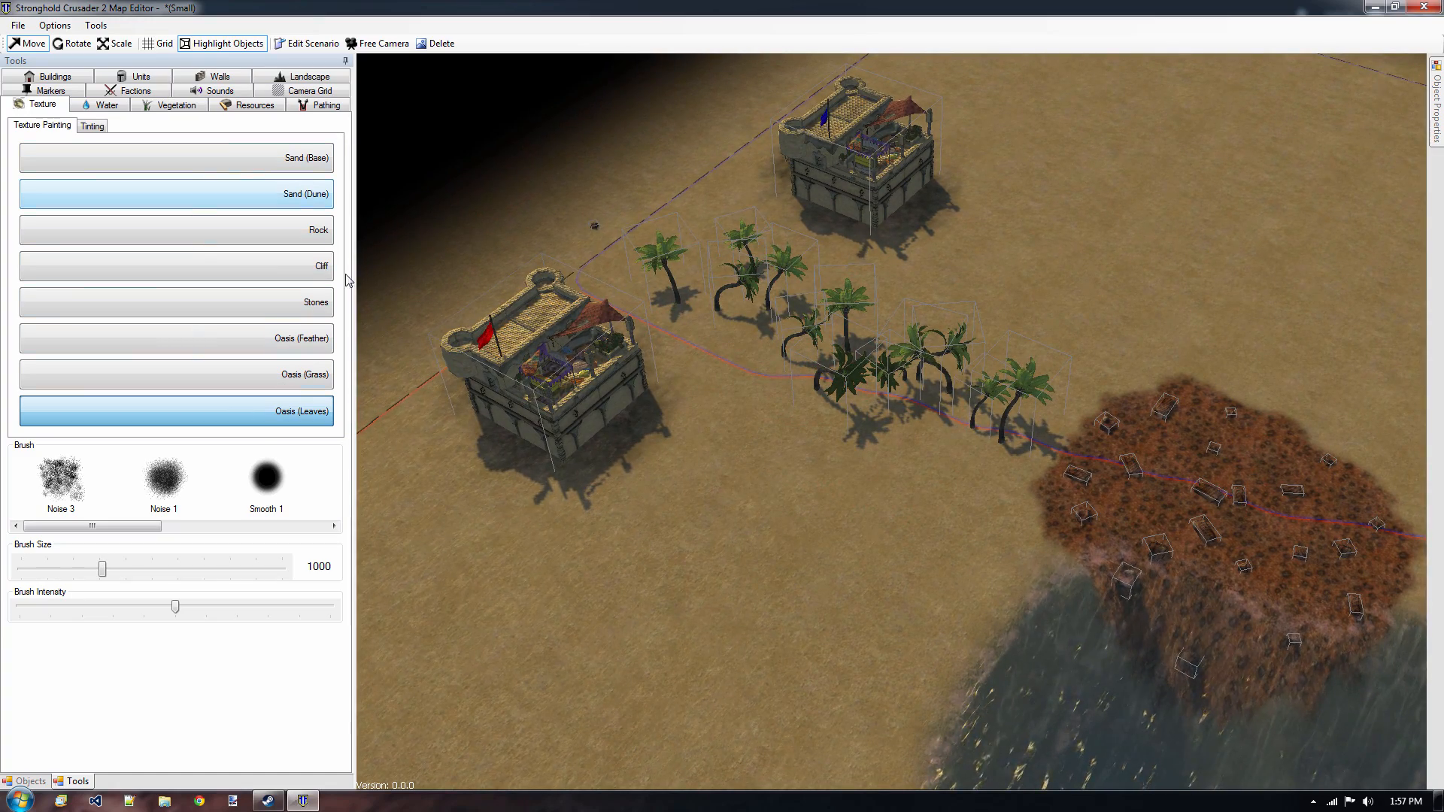
left_click(290, 376)
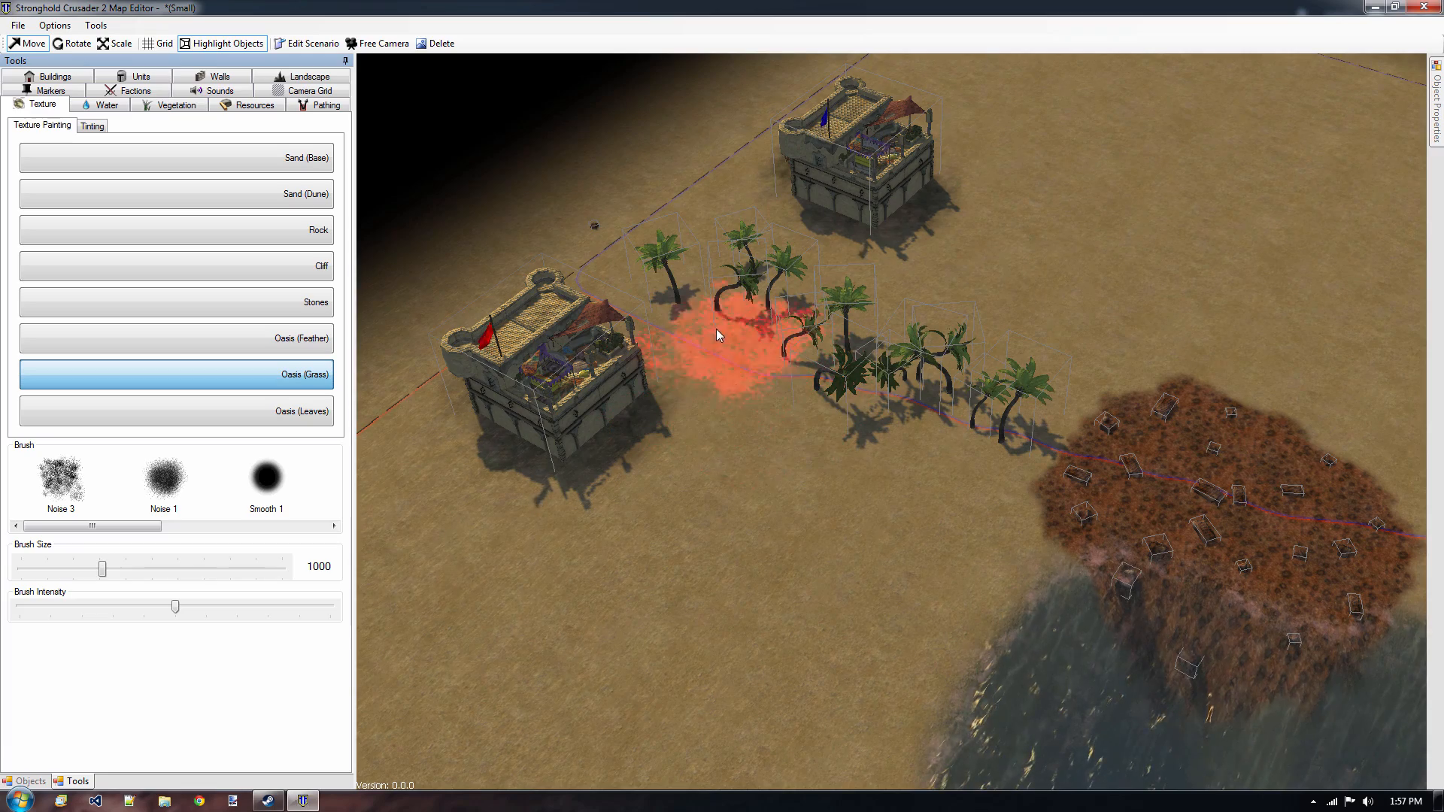
mouse_move(669, 305)
left_mouse_down()
mouse_move(902, 418)
mouse_move(789, 290)
mouse_move(857, 464)
mouse_move(850, 312)
mouse_move(733, 406)
mouse_move(1042, 421)
mouse_move(863, 357)
mouse_move(927, 438)
mouse_move(906, 425)
left_mouse_up()
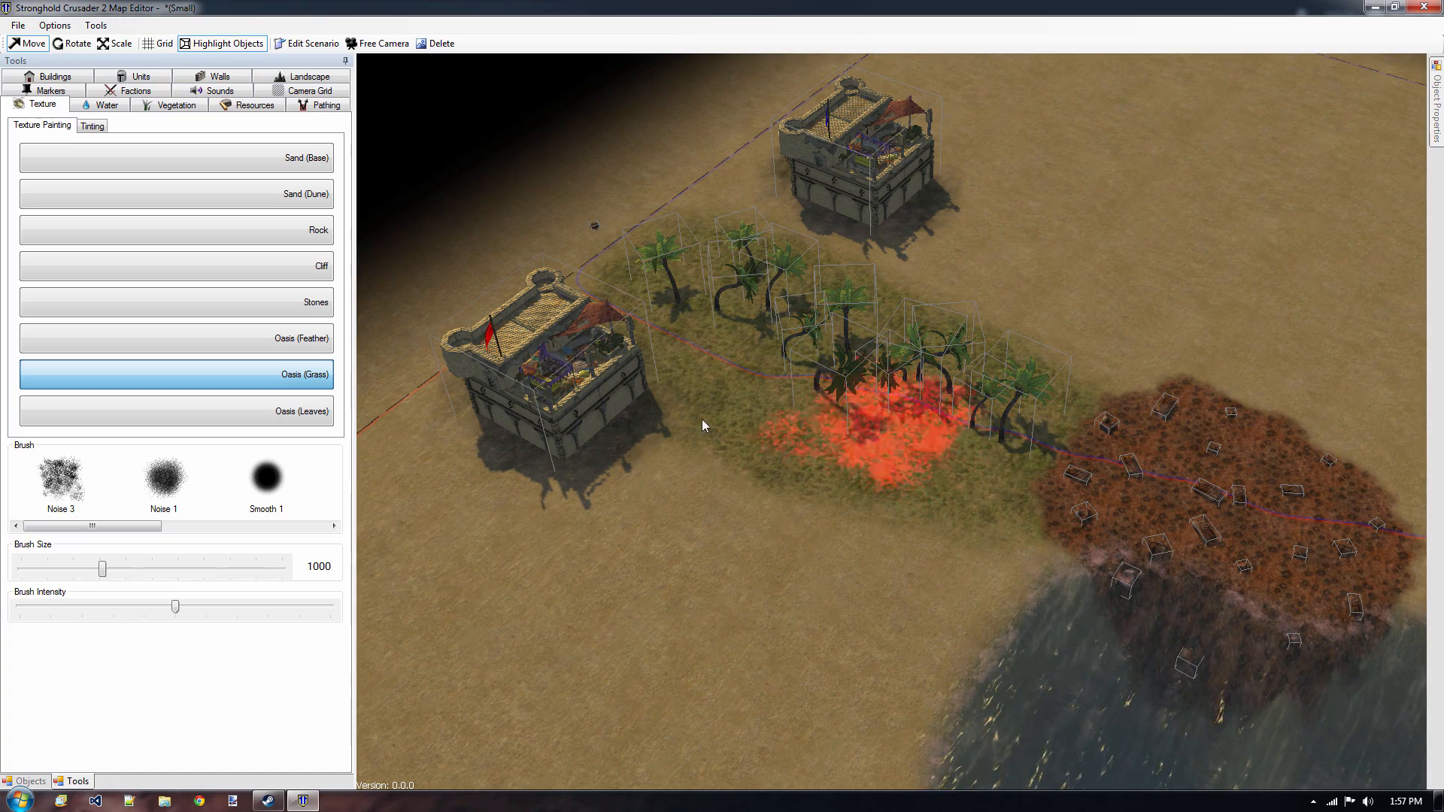
key("d")
key("s")
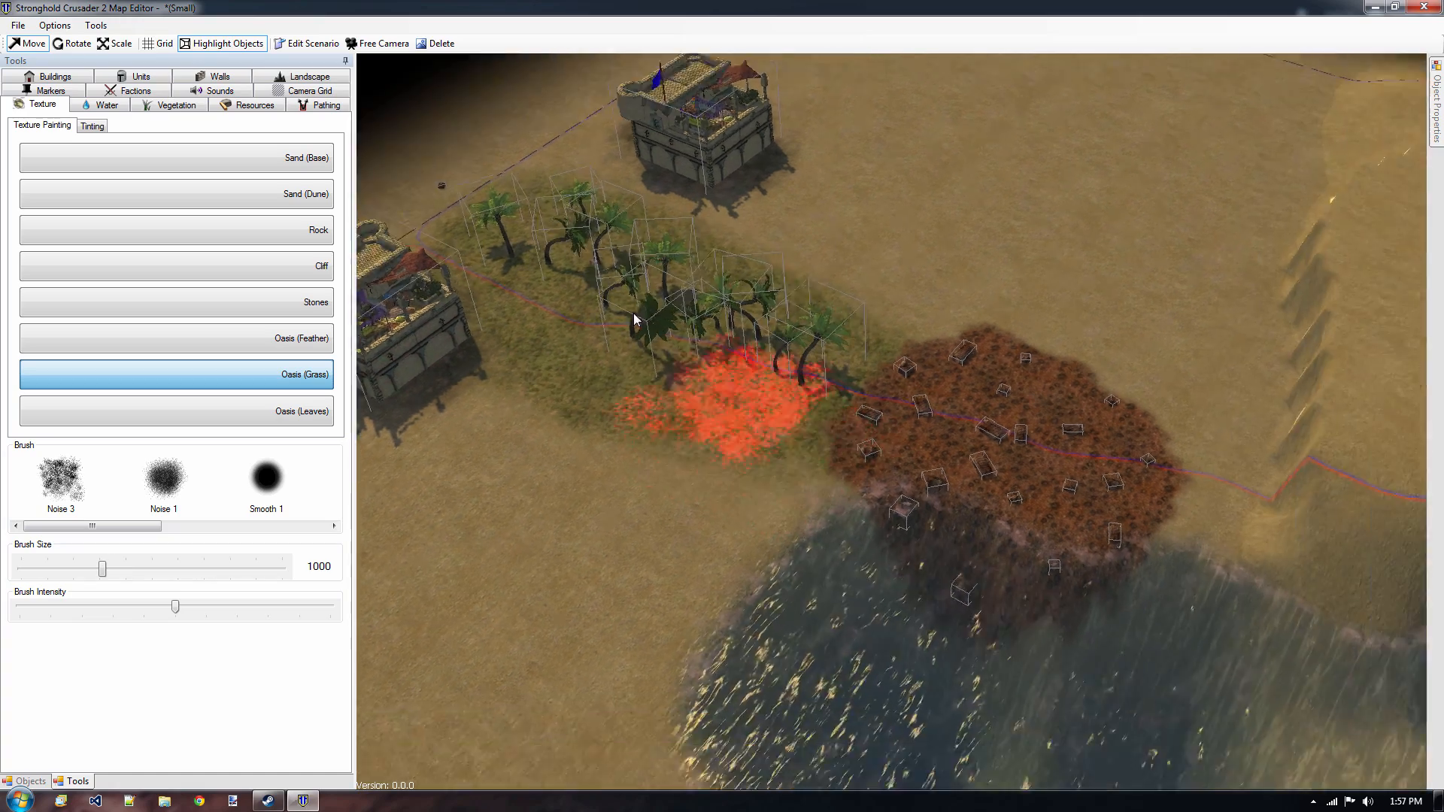
key("d")
key("w")
key("a")
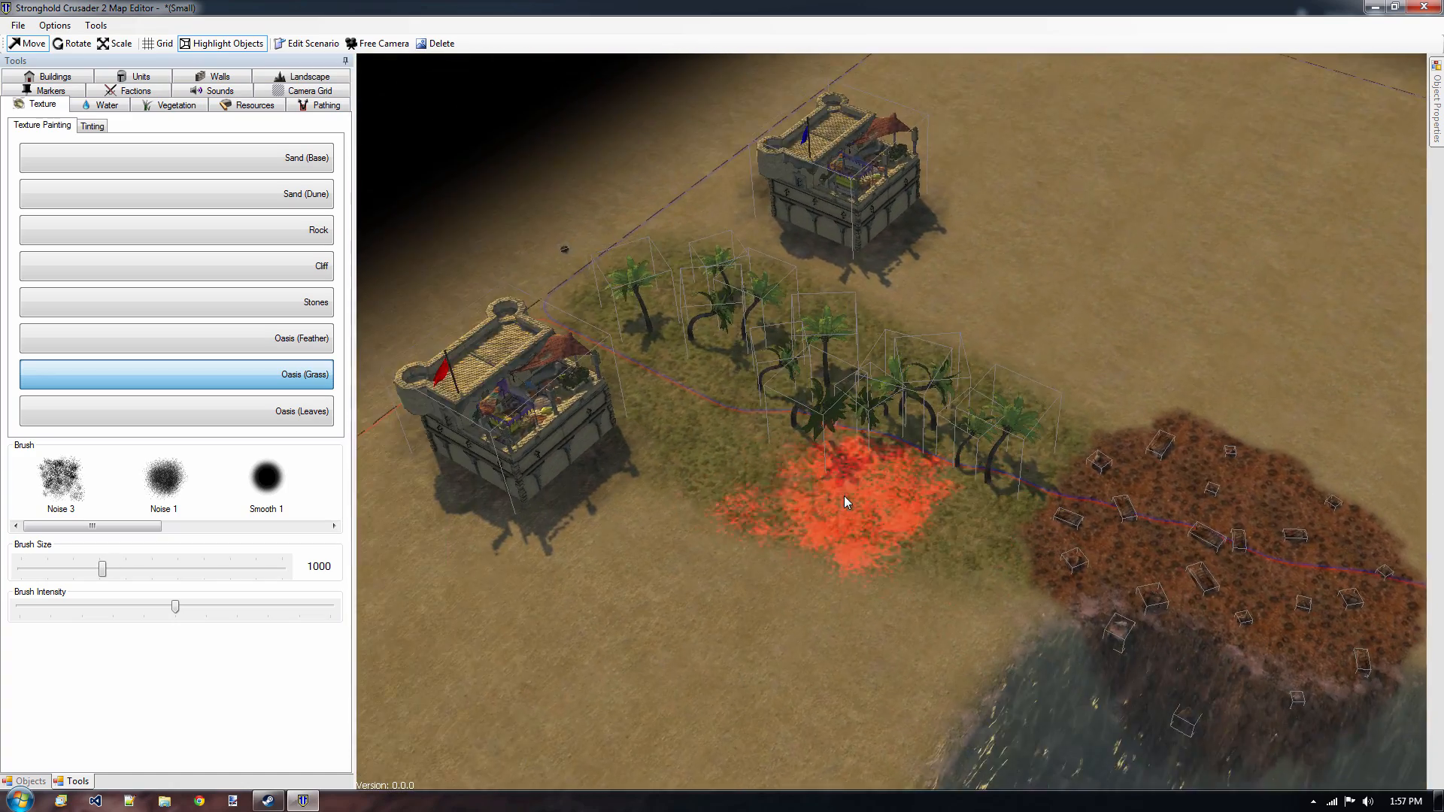
key("w")
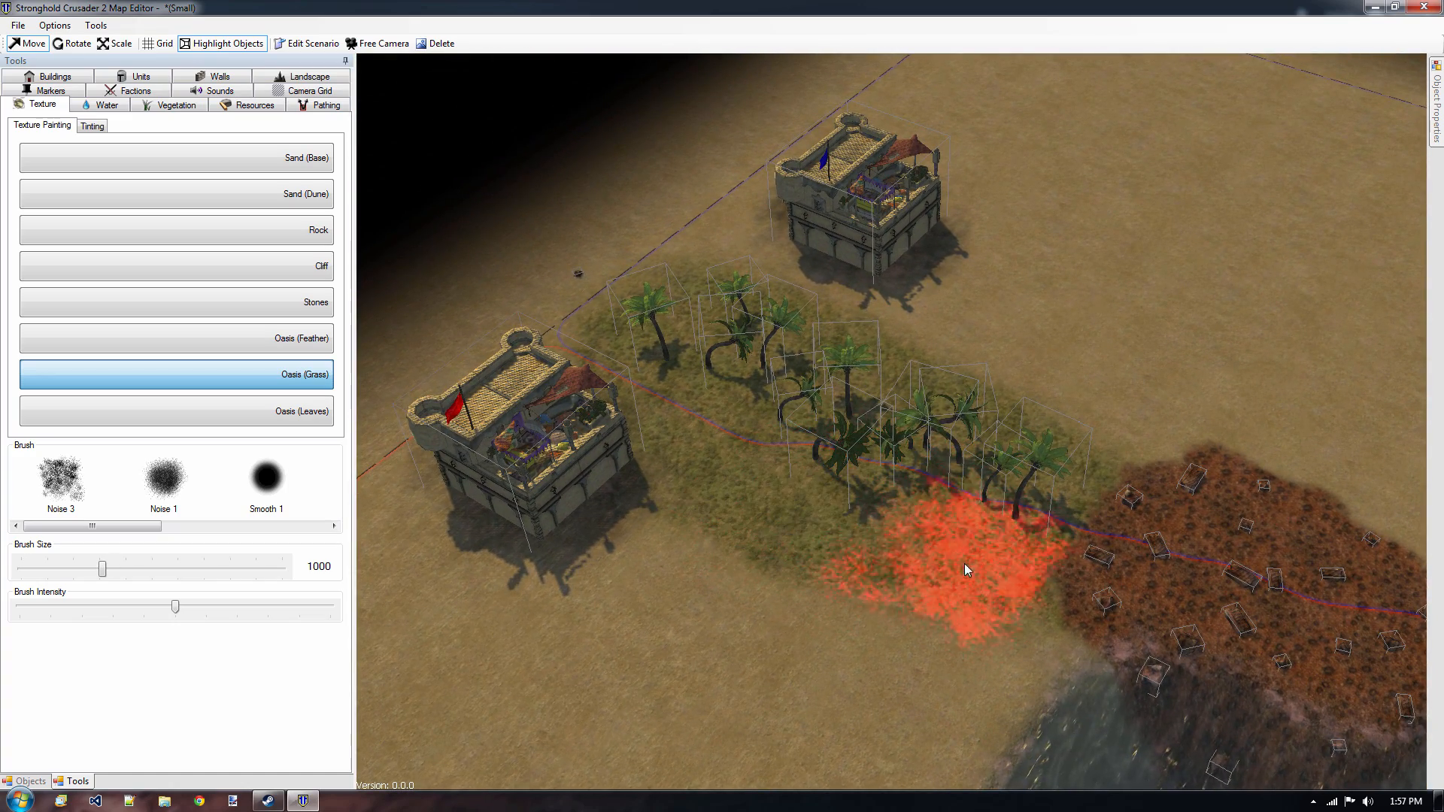
Save the map as TutorialMap in the Stronghold Crusader 2 Maps folder under Documents and dismiss the save log.
left_click(20, 28)
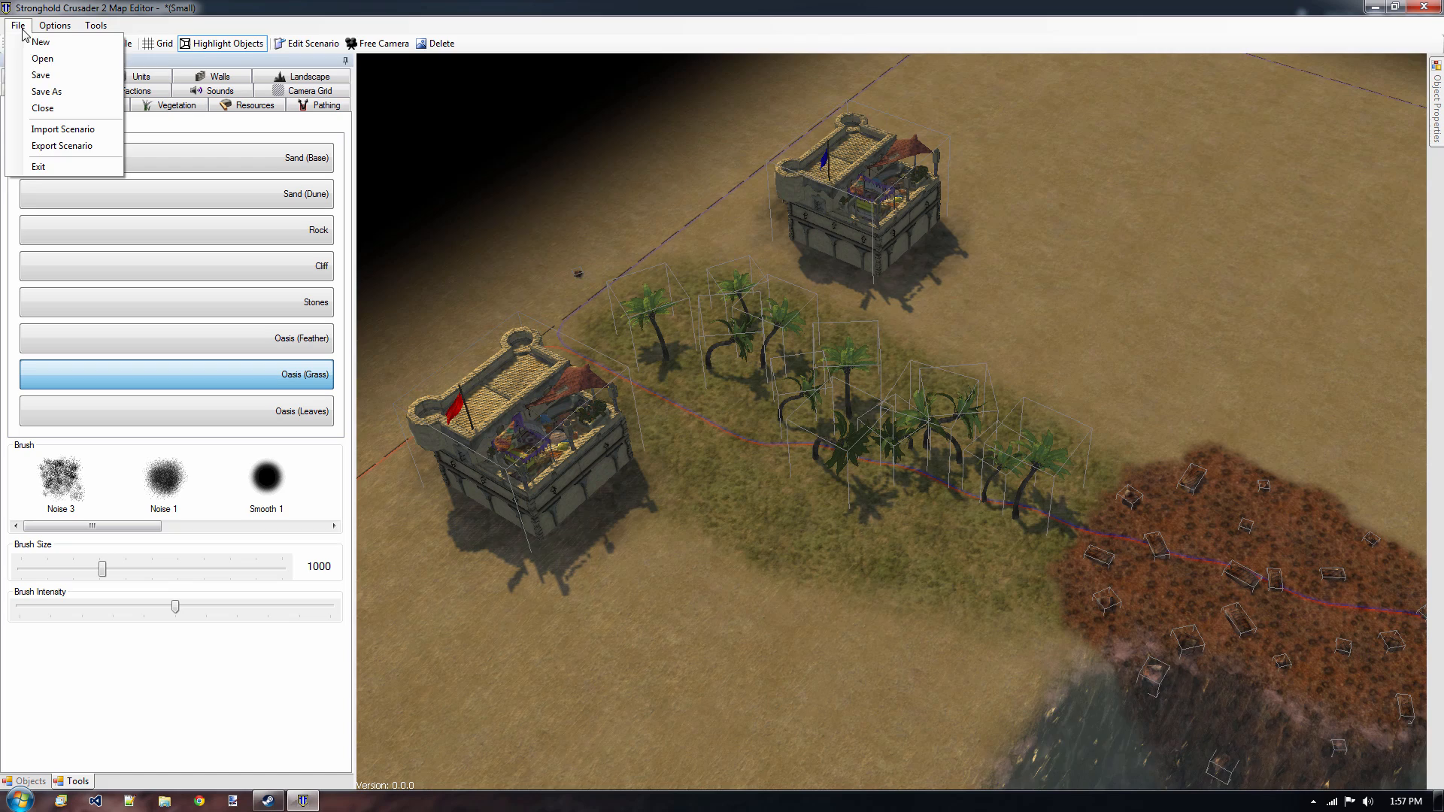
left_click(57, 93)
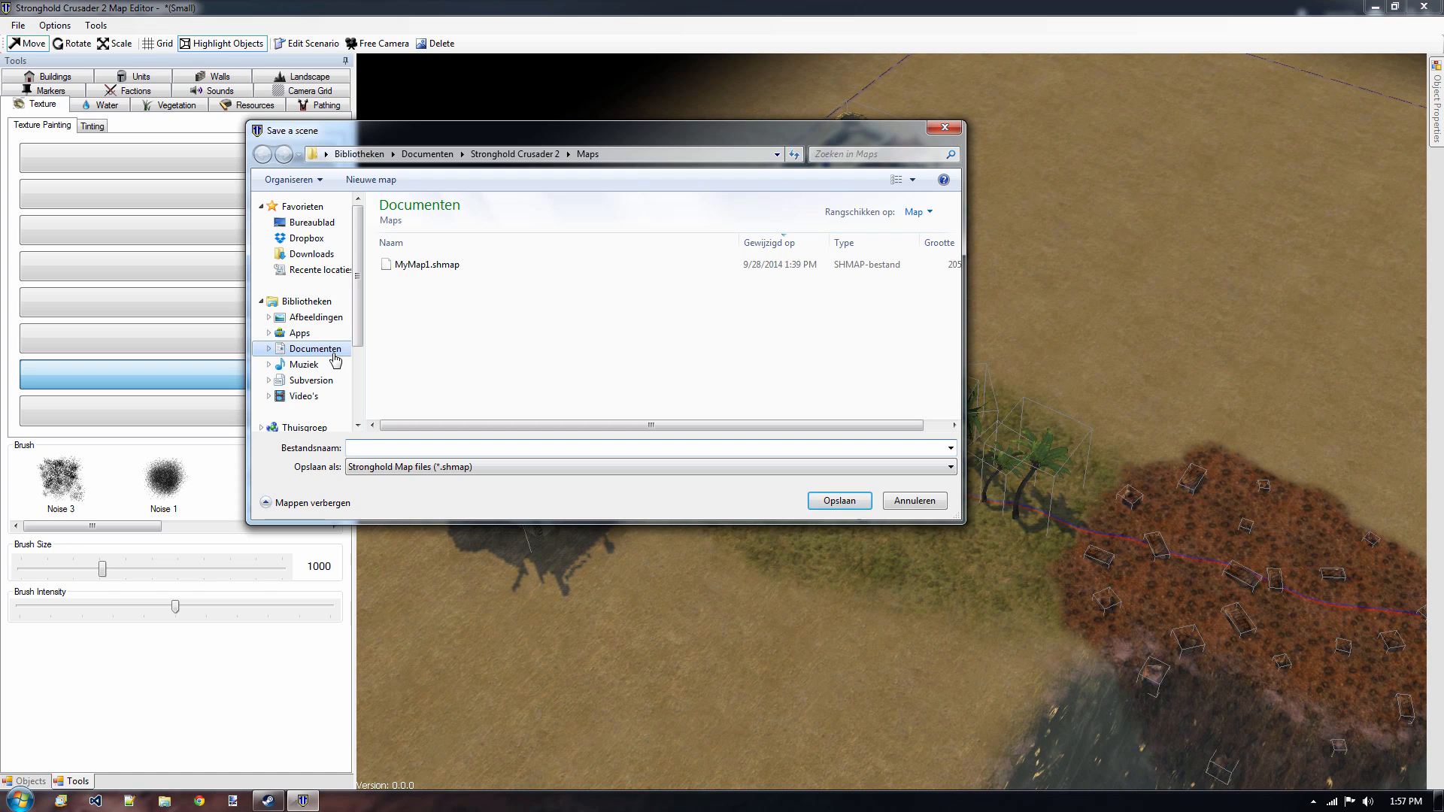
left_click(320, 349)
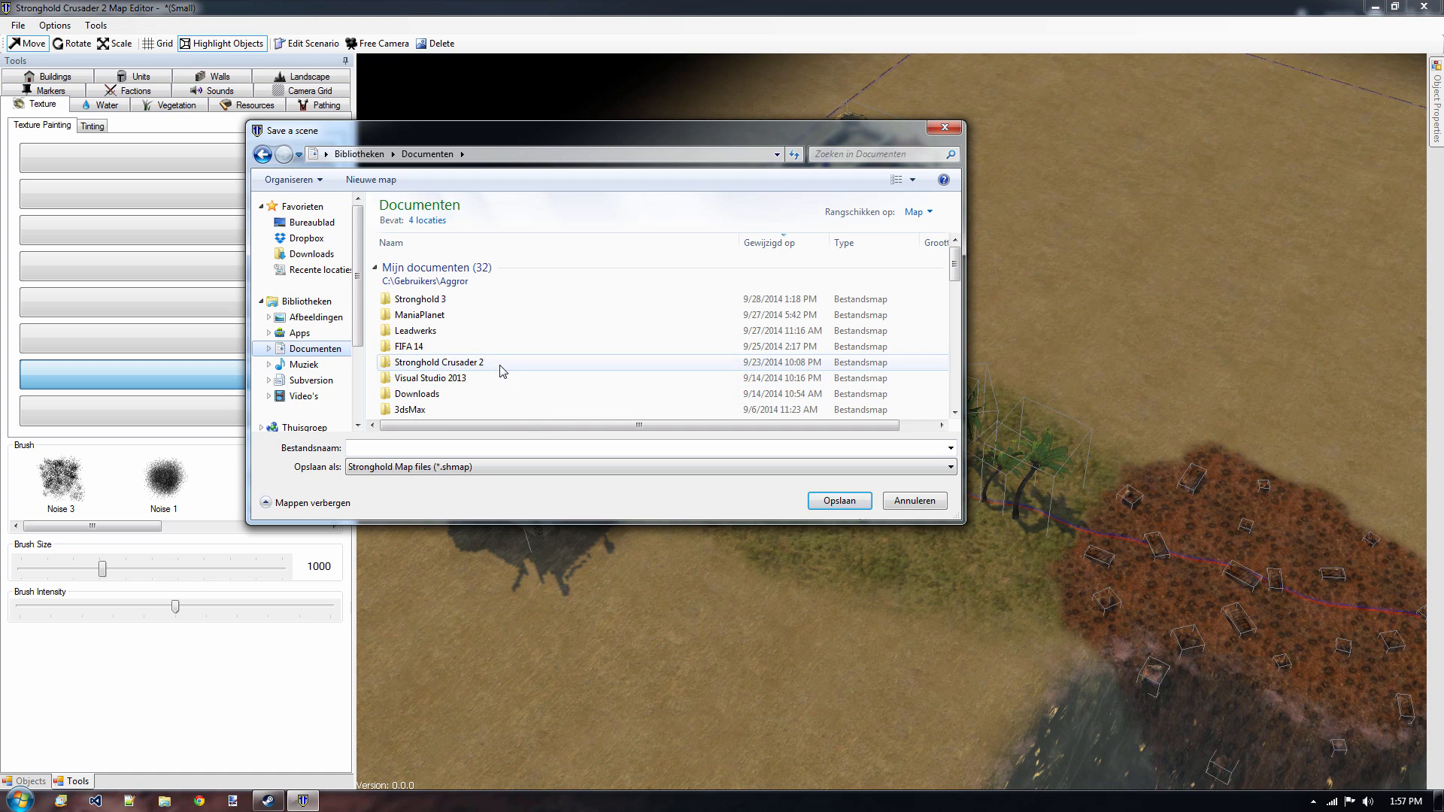
double_click(500, 364)
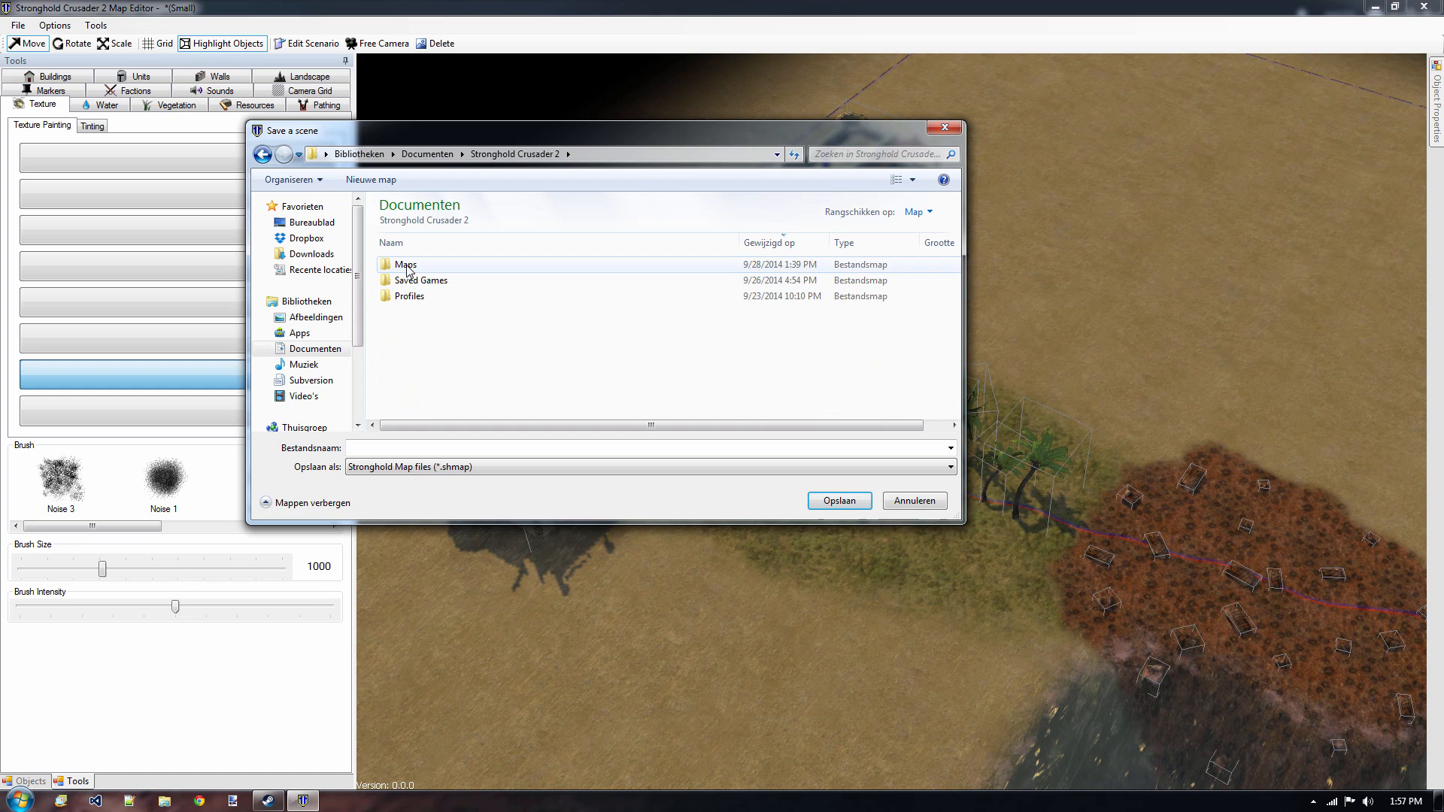
double_click(411, 265)
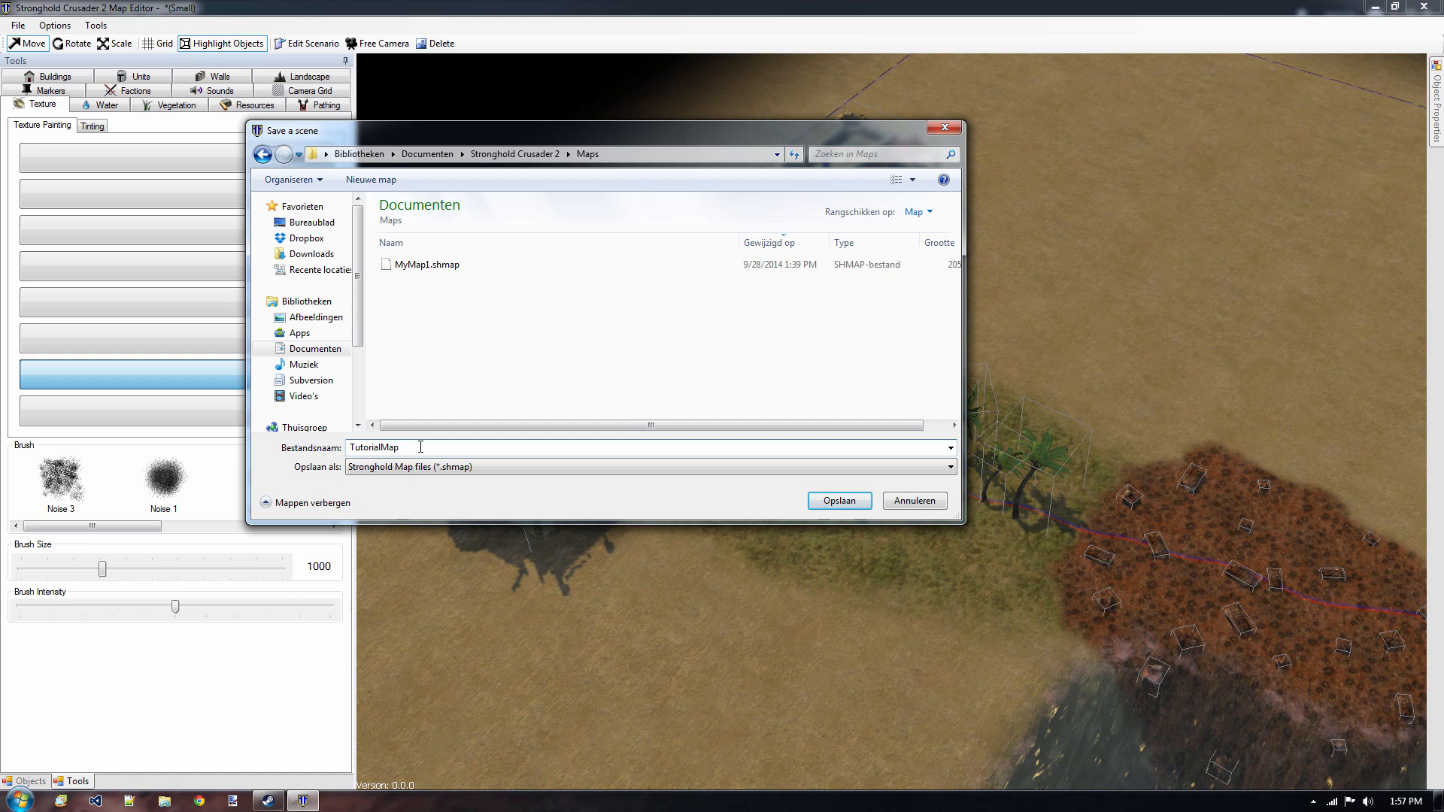
left_click(420, 446)
type("TutorialMap")
key("Return")
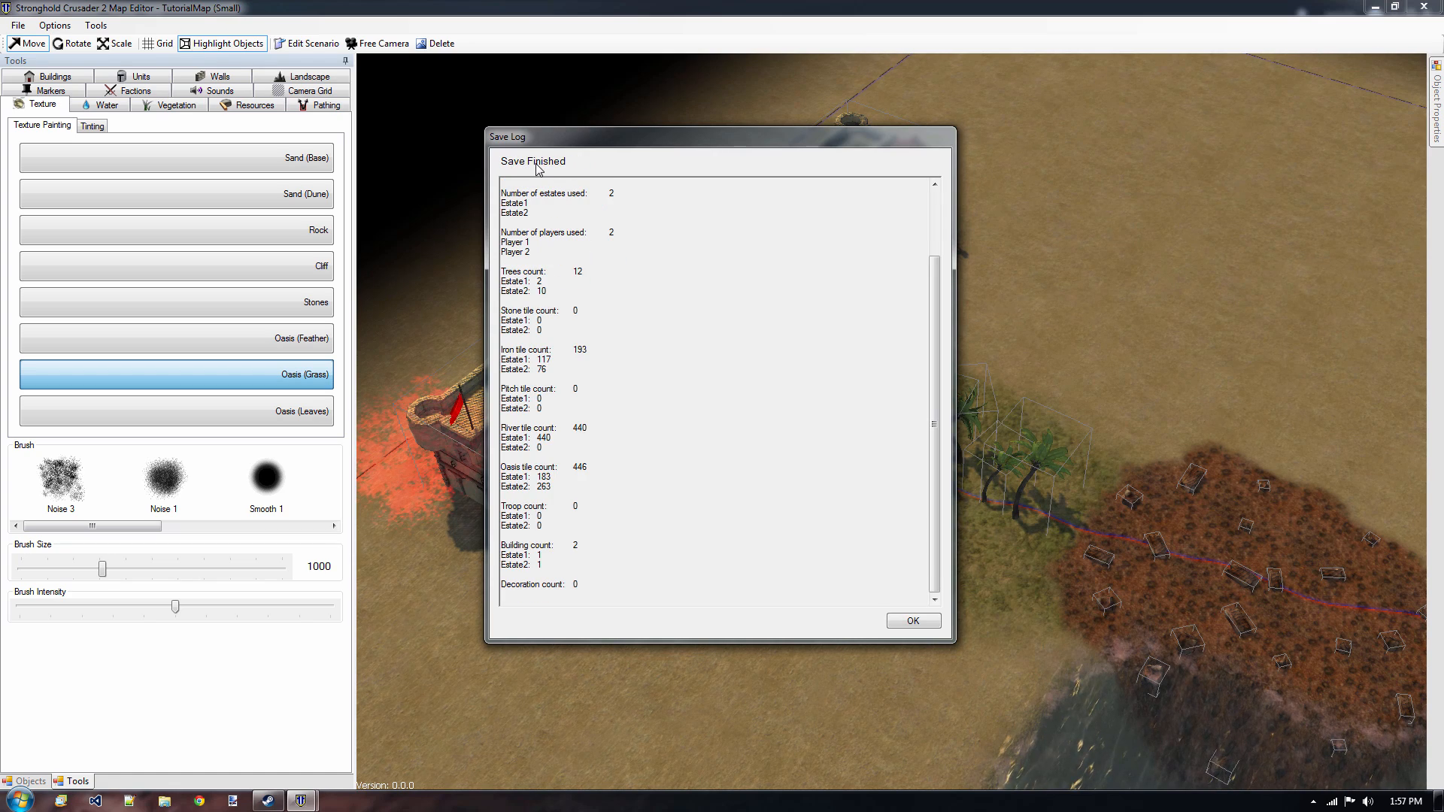
left_click(912, 621)
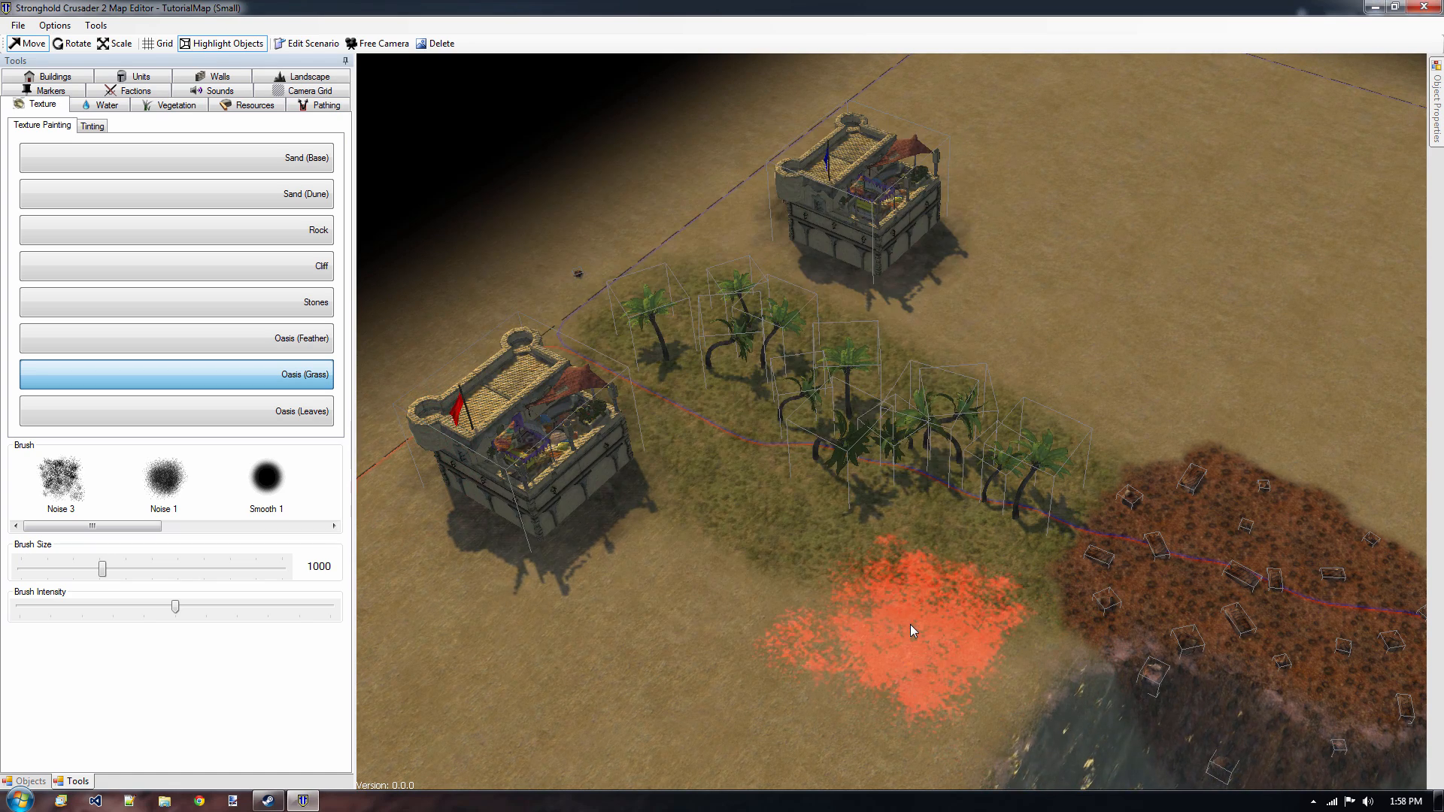
Close the map editor, minimize the Steam library and launch Stronghold Crusader 2 from the desktop.
left_click(1421, 7)
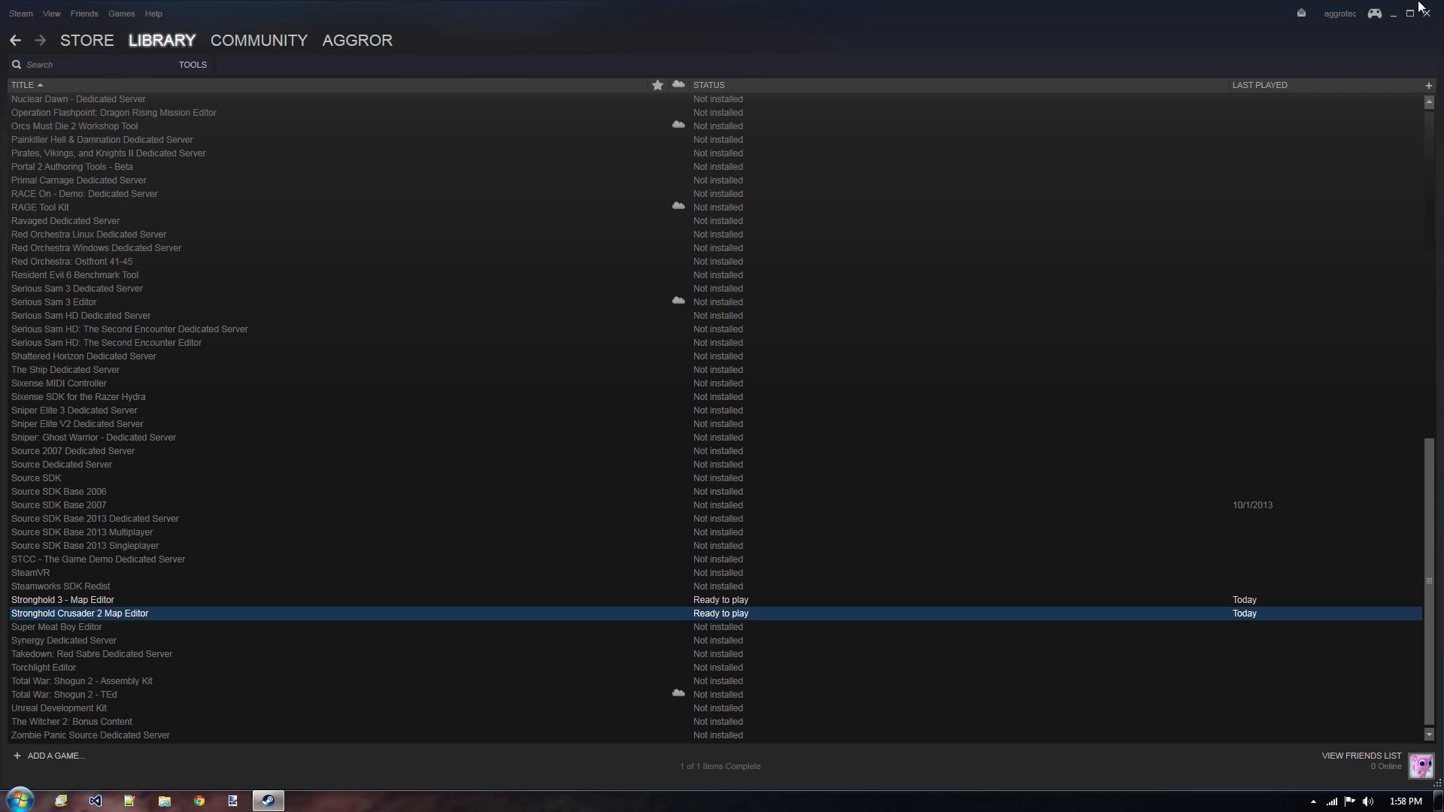
left_click(1390, 13)
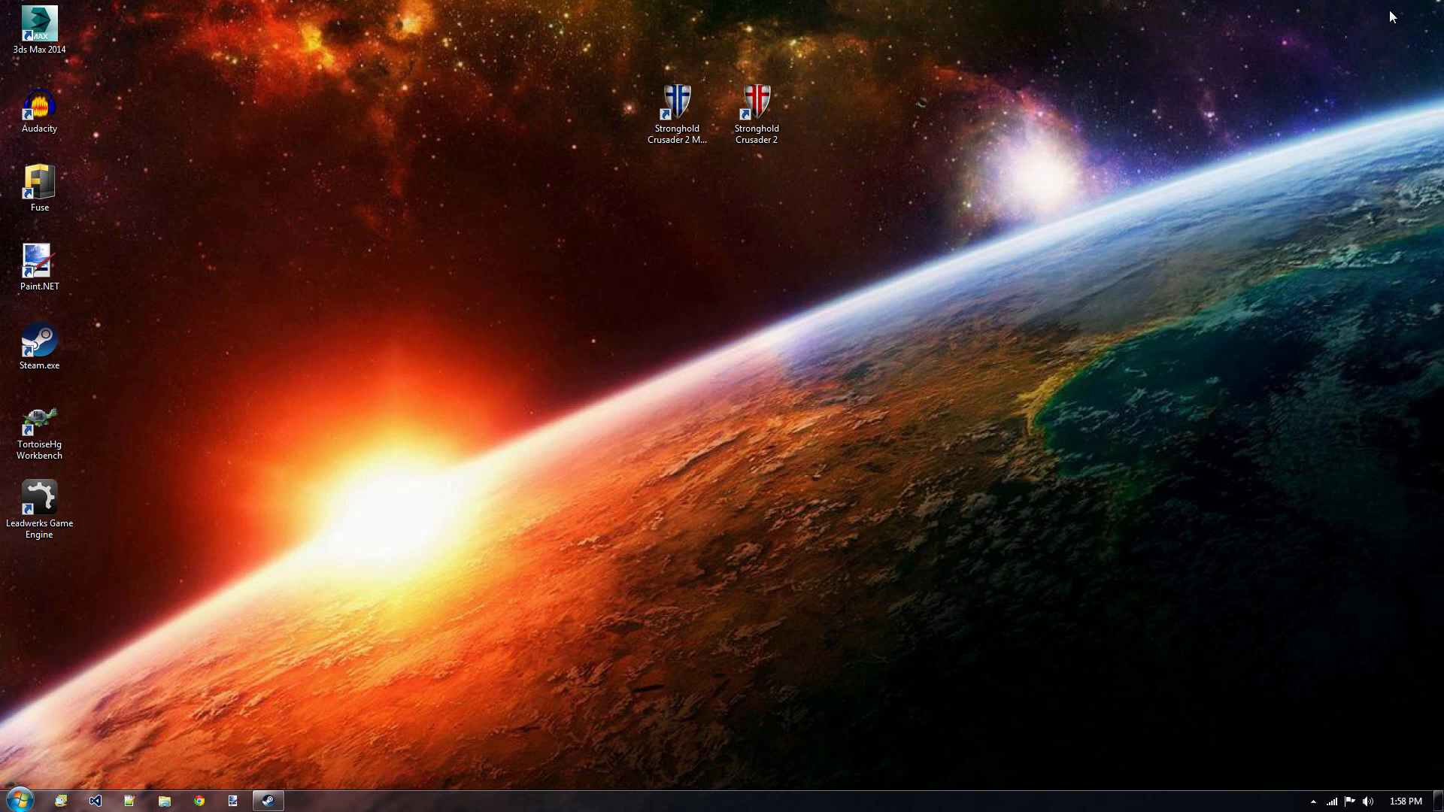
double_click(760, 119)
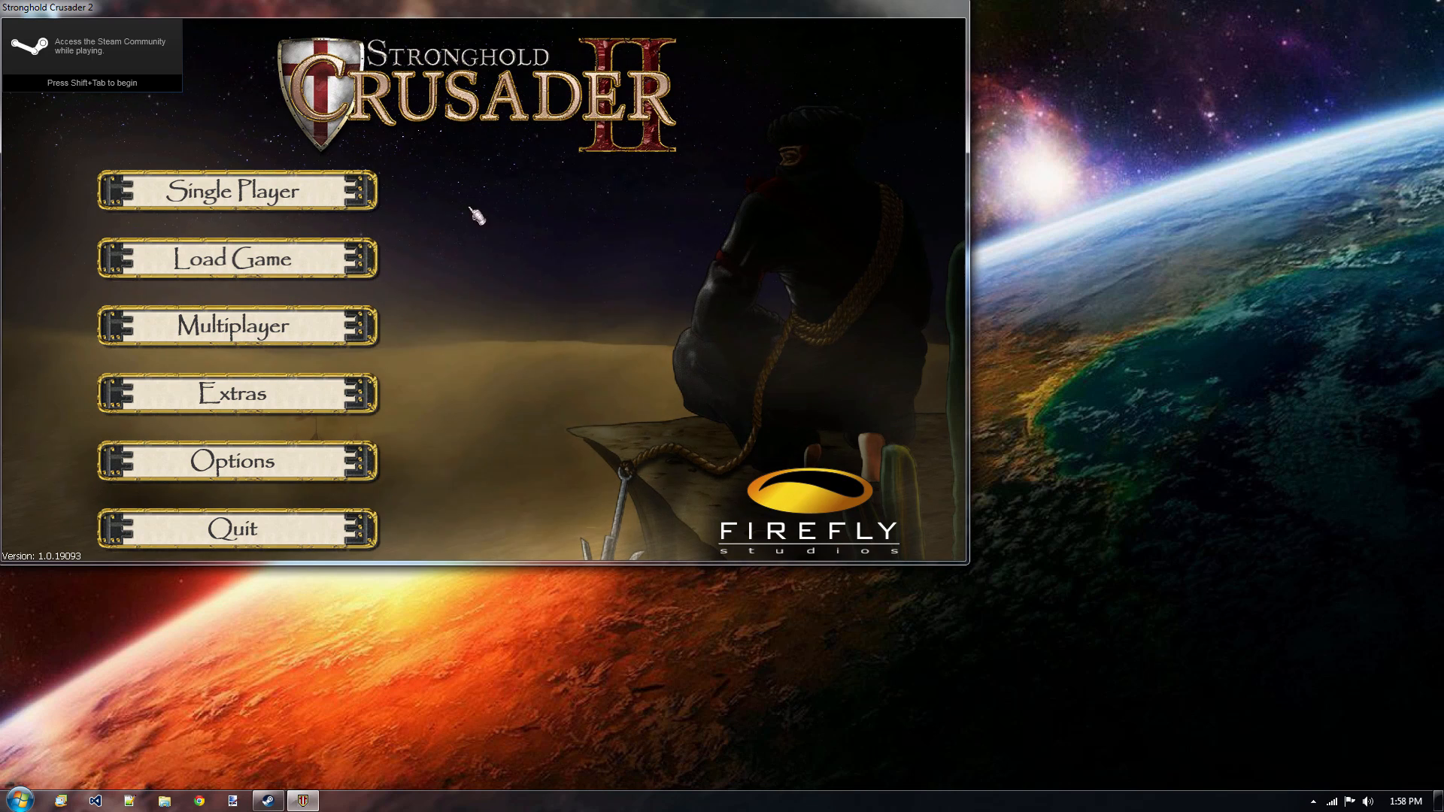
Open a single-player custom skirmish and choose TutorialMap as its map.
left_click(277, 194)
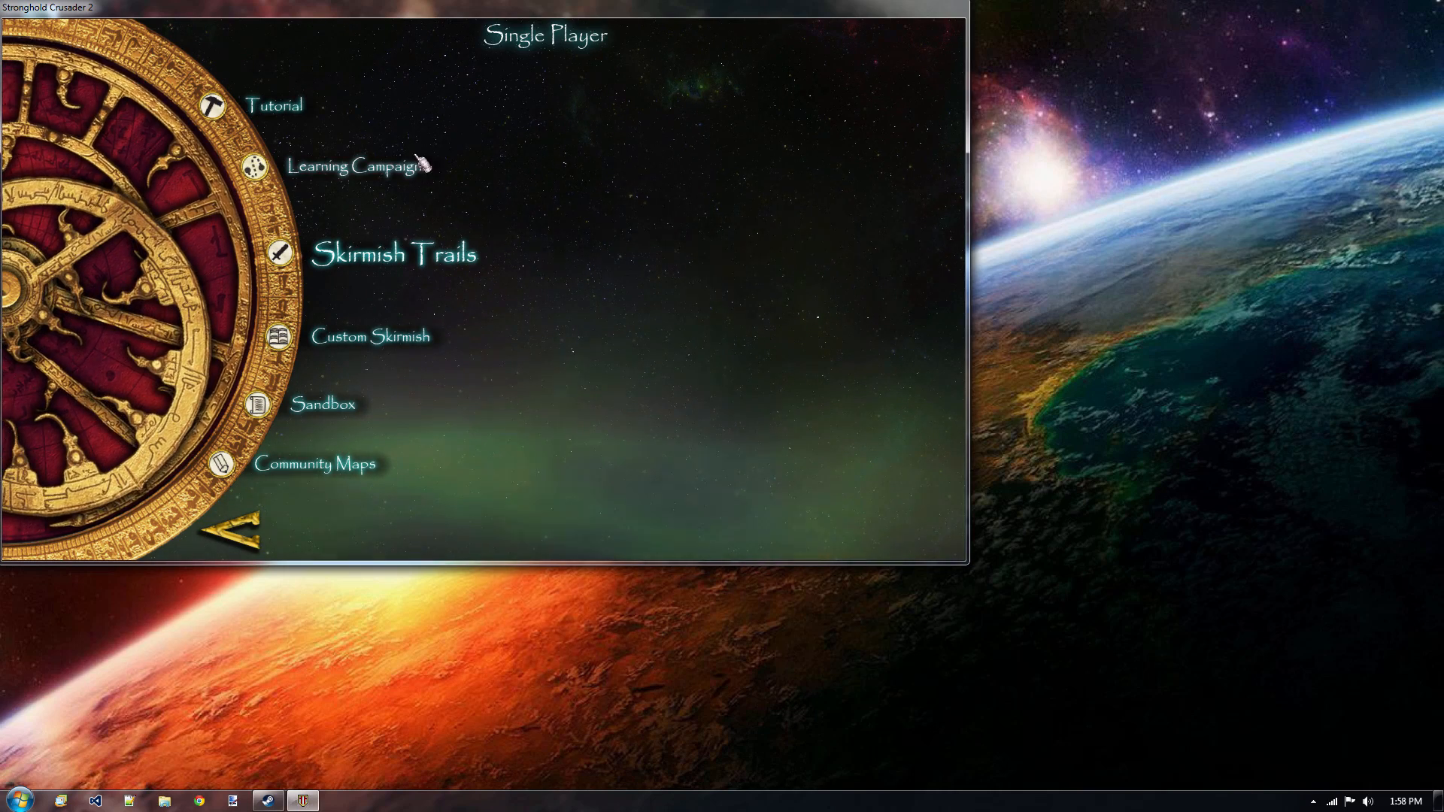
left_click(355, 343)
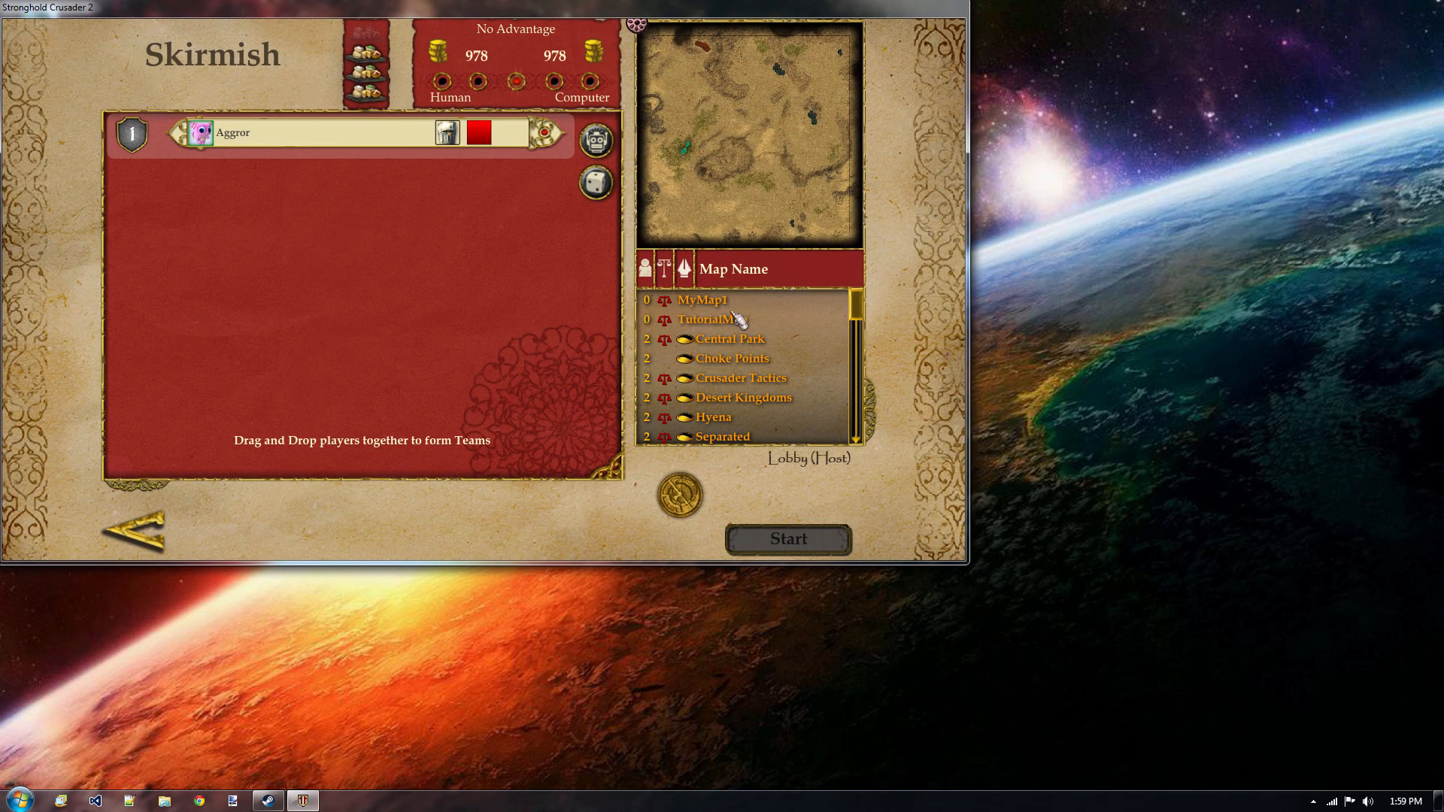
left_click(711, 324)
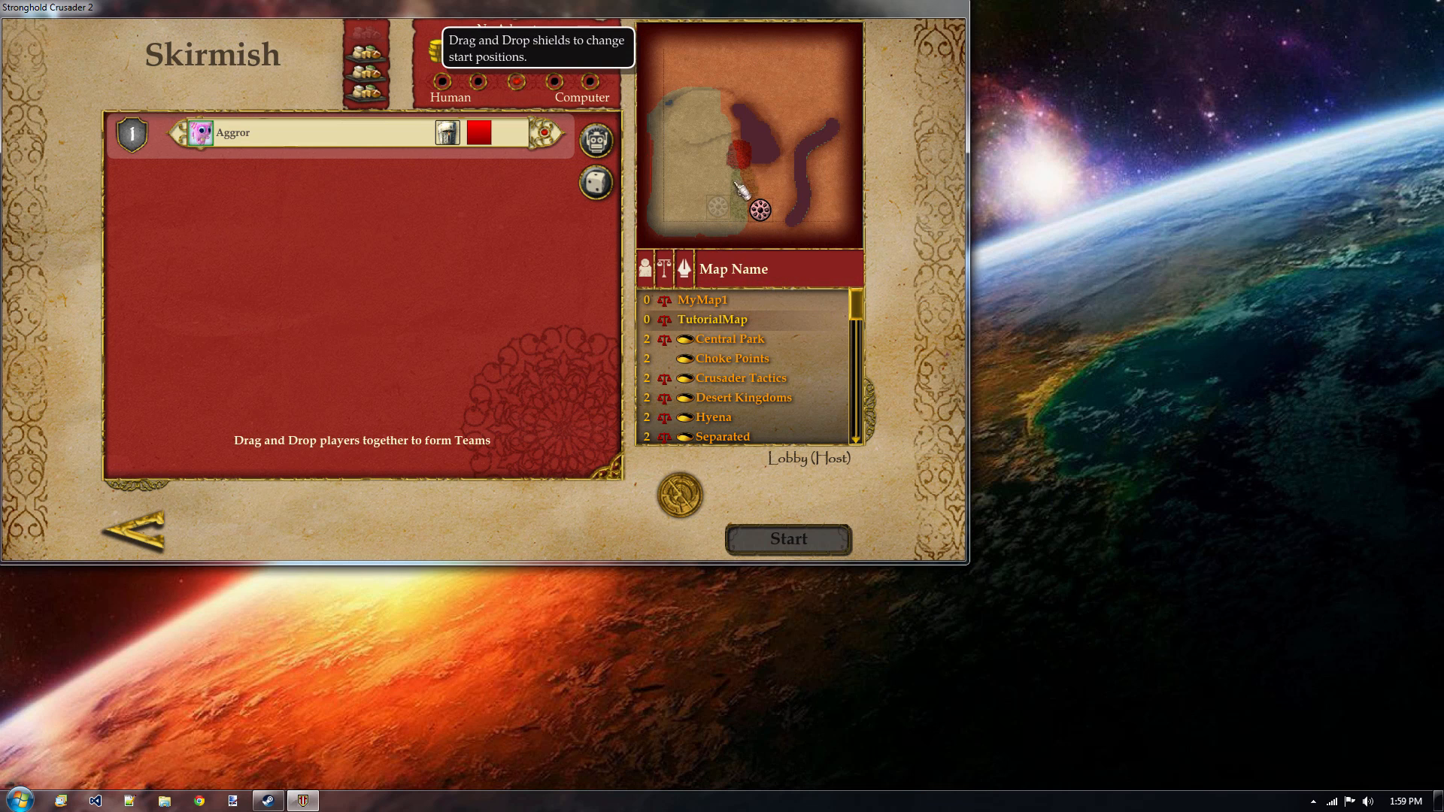
Add The Rat as the computer opponent and start the skirmish on TutorialMap.
left_click(596, 140)
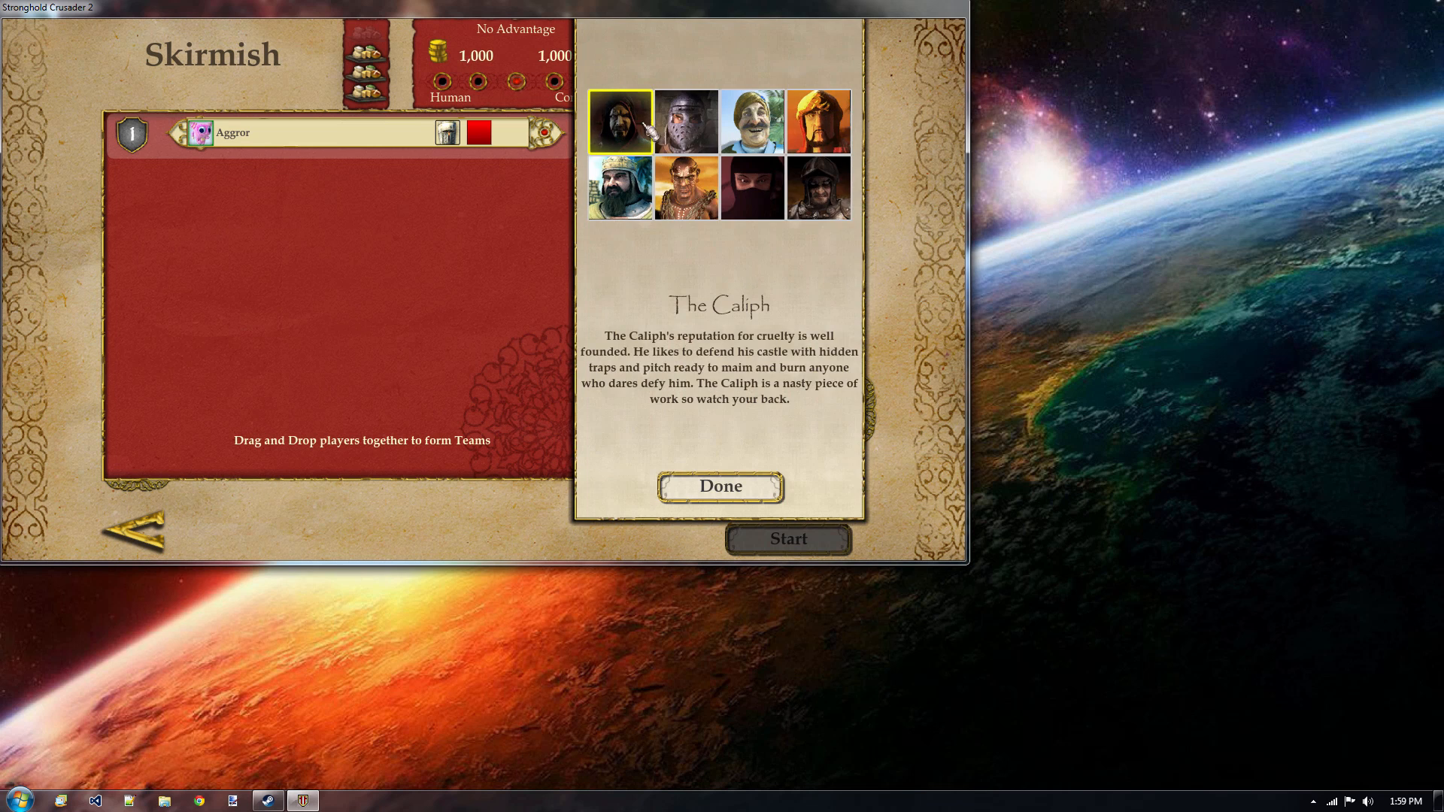
left_click(686, 121)
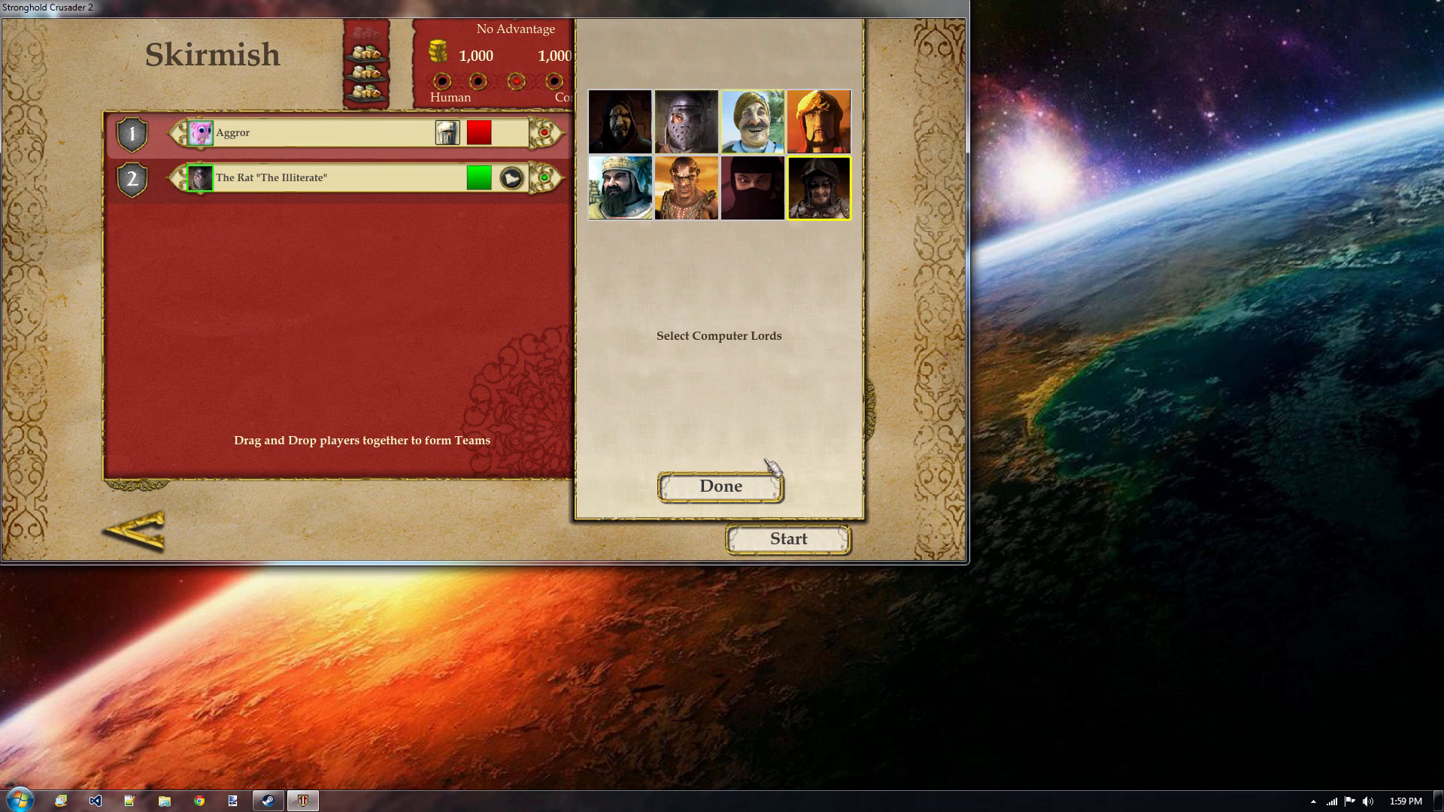
left_click(755, 488)
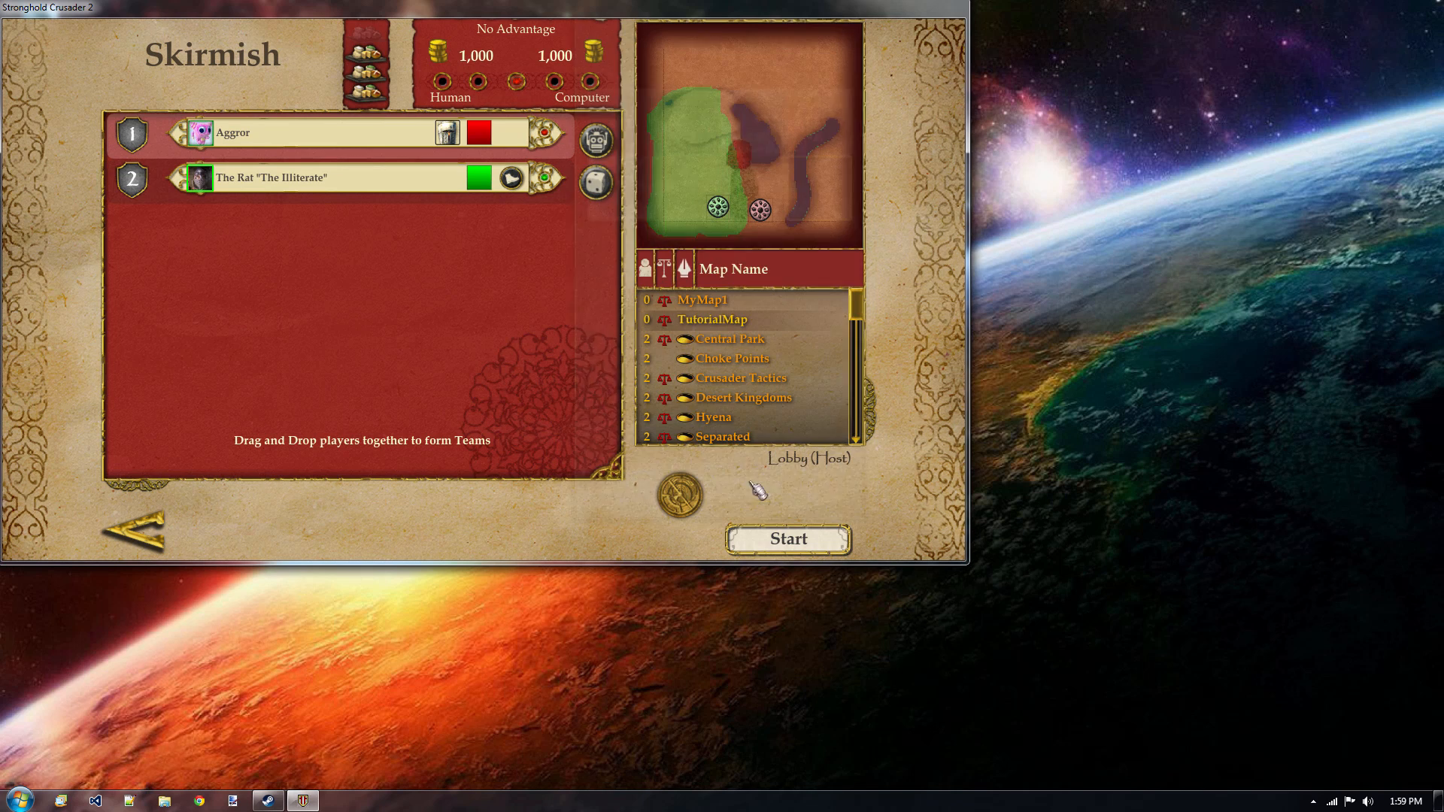
left_click(795, 541)
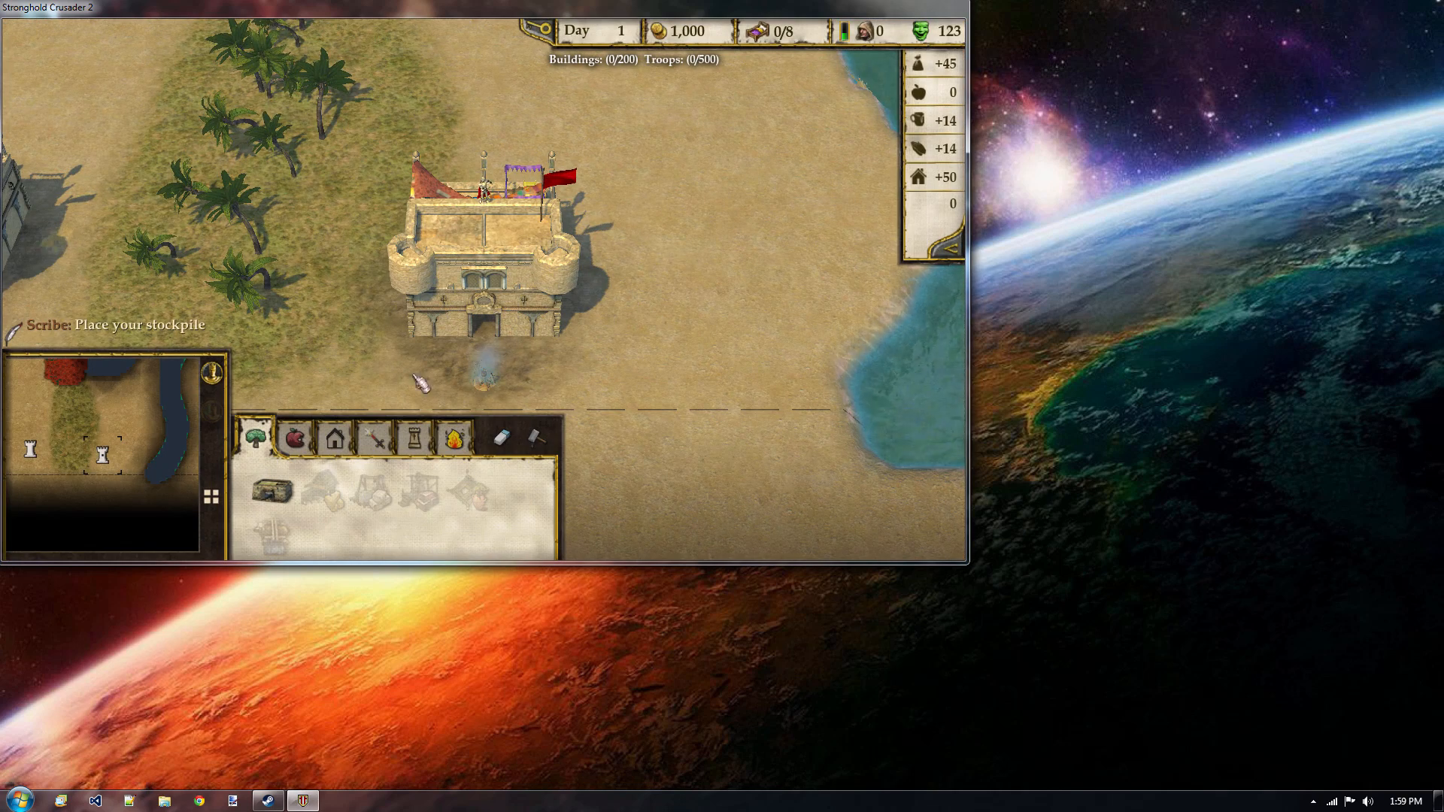
Place the stockpile between the red keep and the river, and site the granary just behind the keep.
key("a")
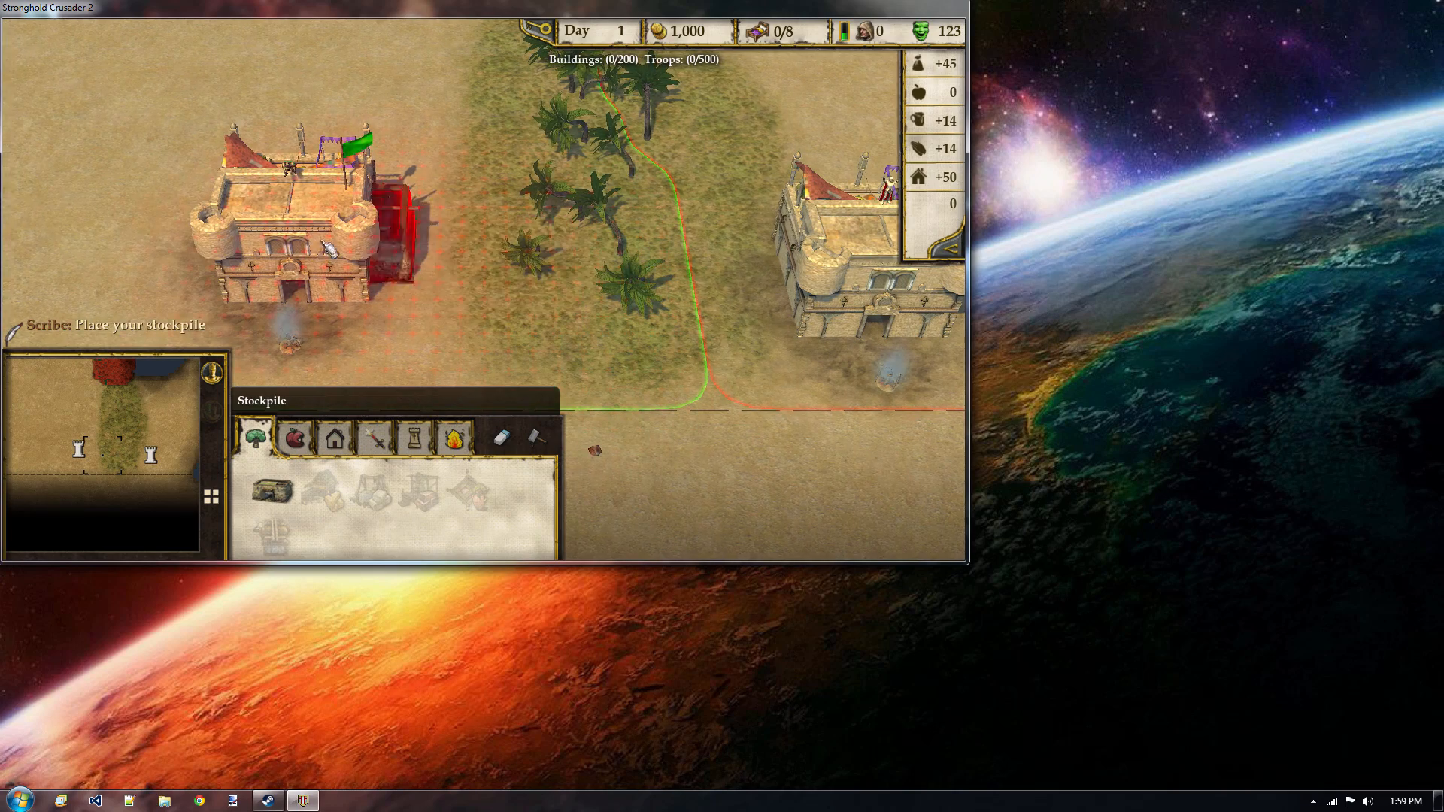
key("w")
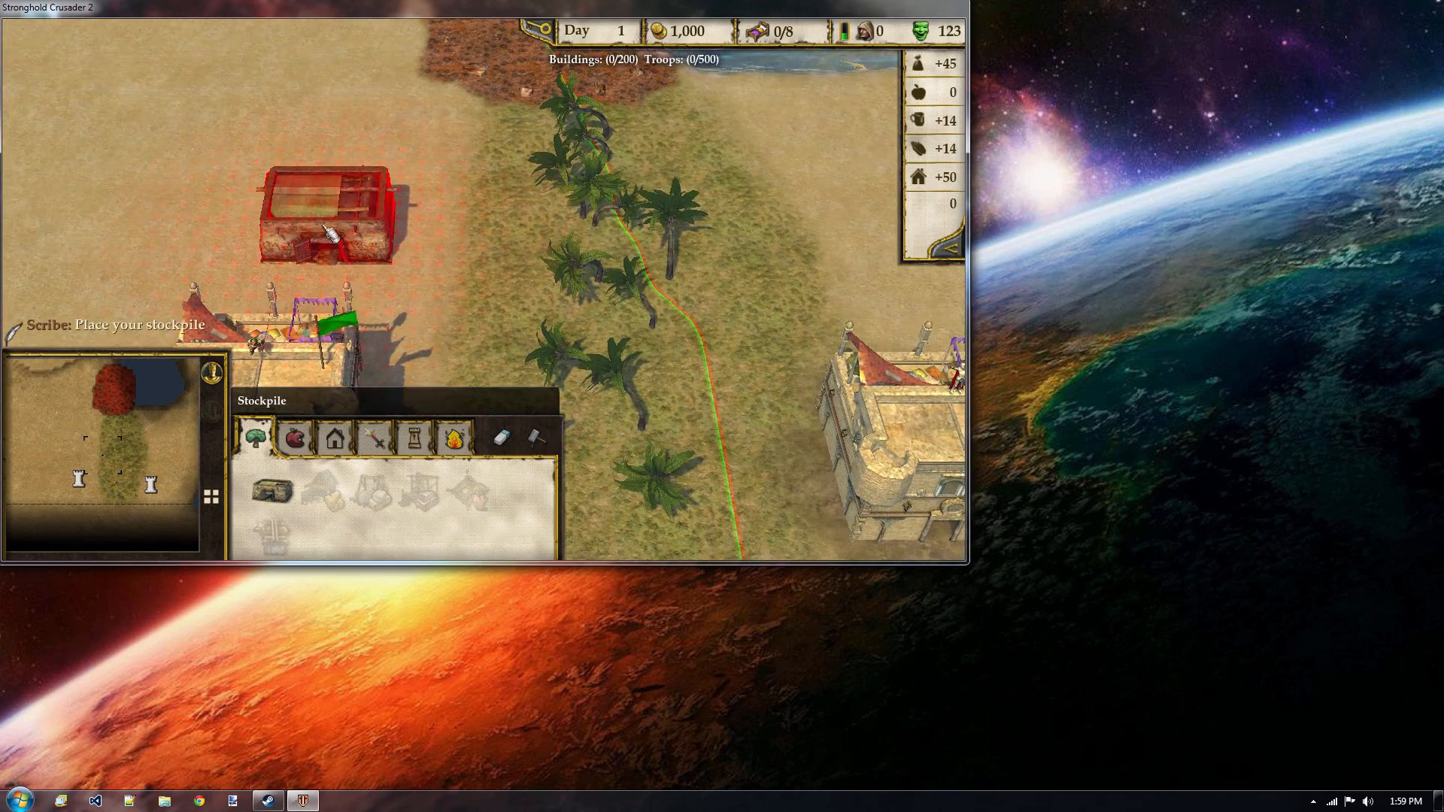
key("s")
key("d")
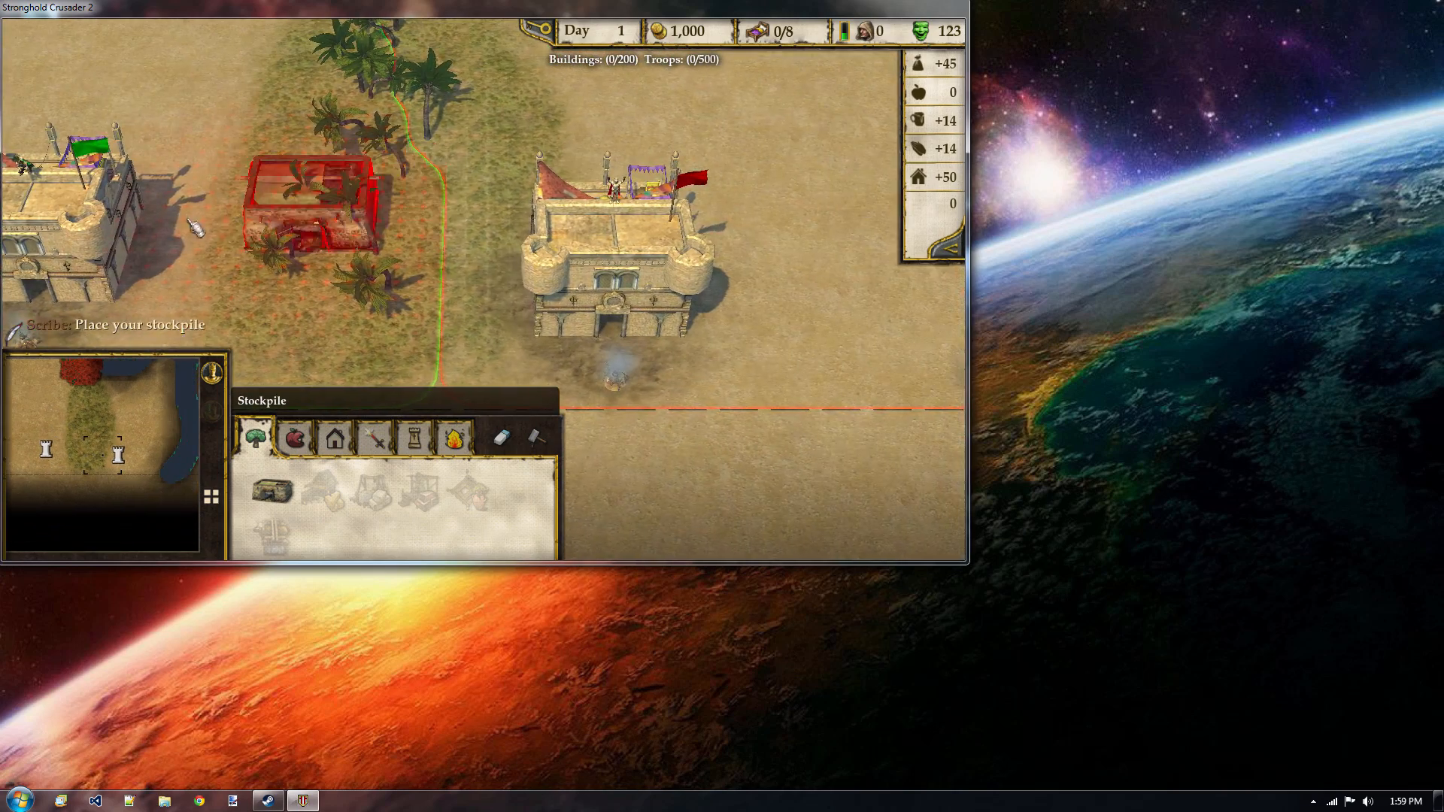
key("a")
key("d")
key("w")
key("d")
key("s")
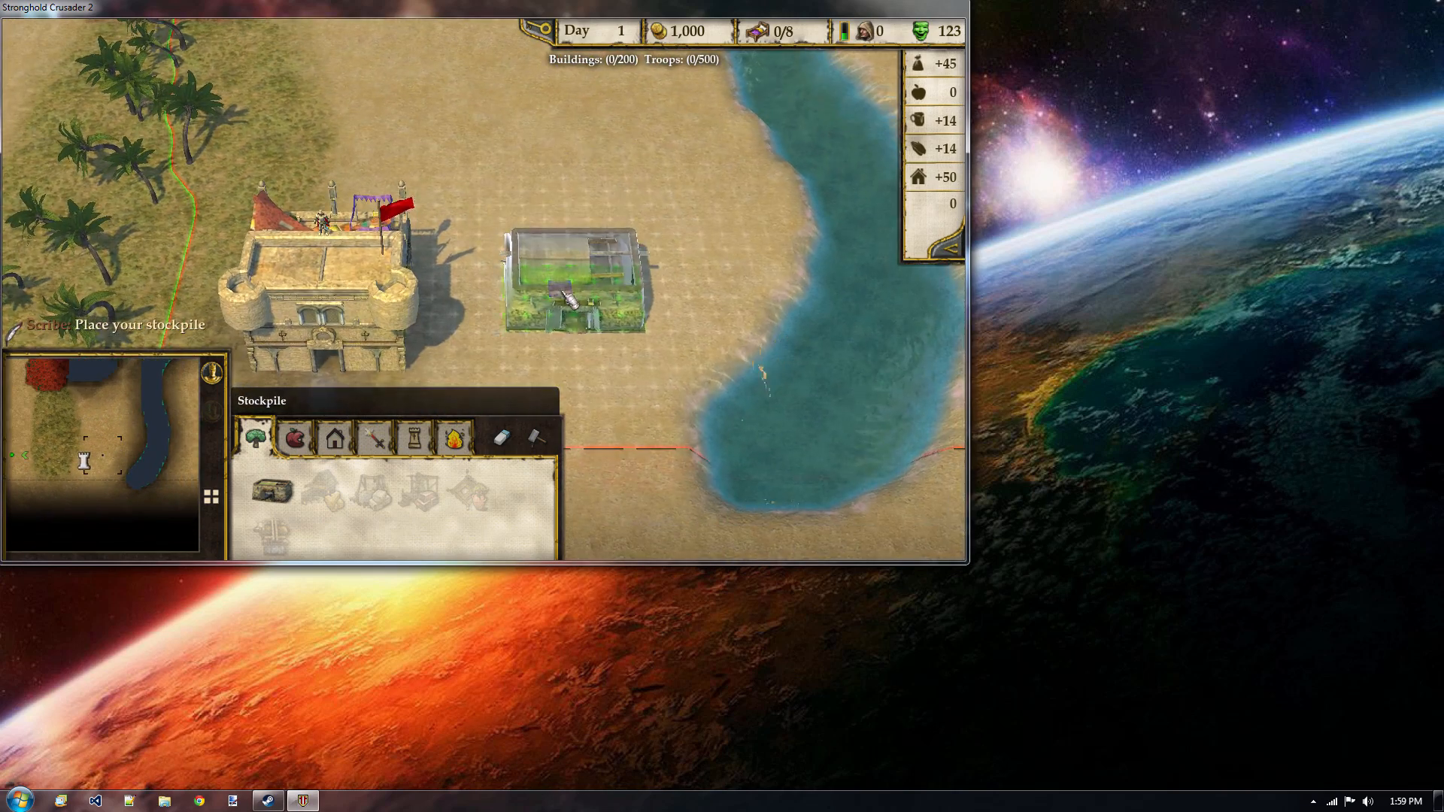
left_click(556, 323)
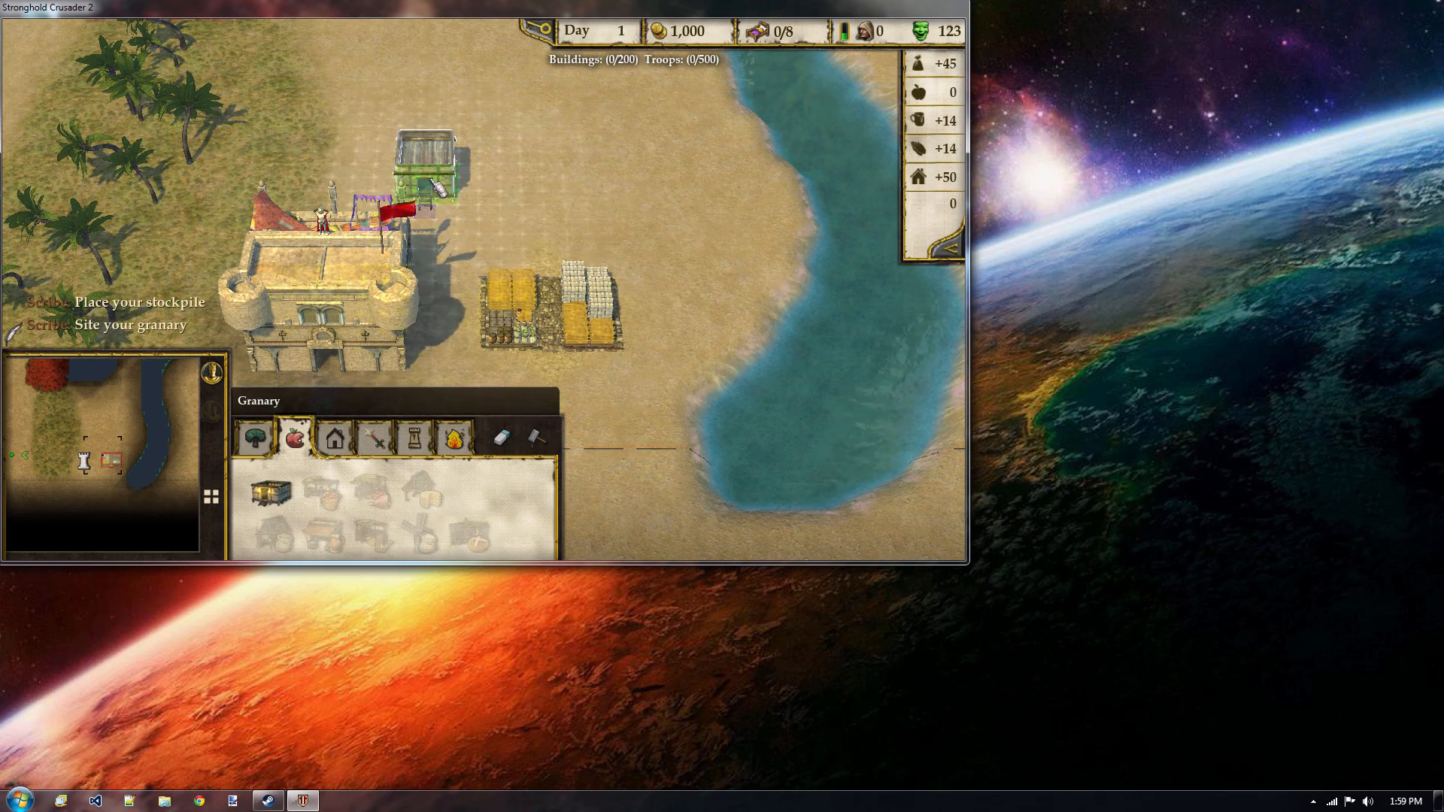
left_click(432, 181)
Examine the iron field and the neighbouring lake in the running skirmish.
key("q")
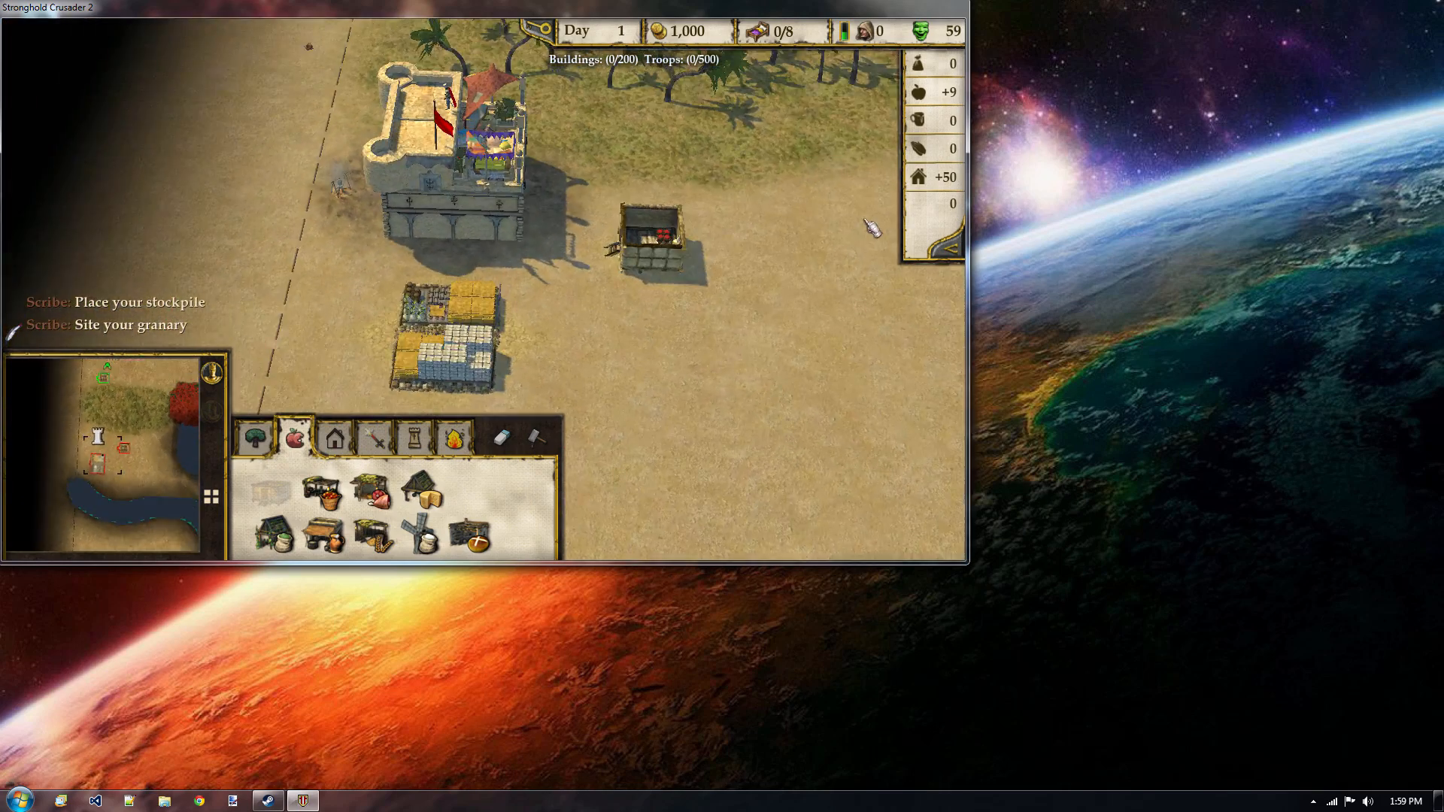
key("w")
key("d")
key("s")
key("d")
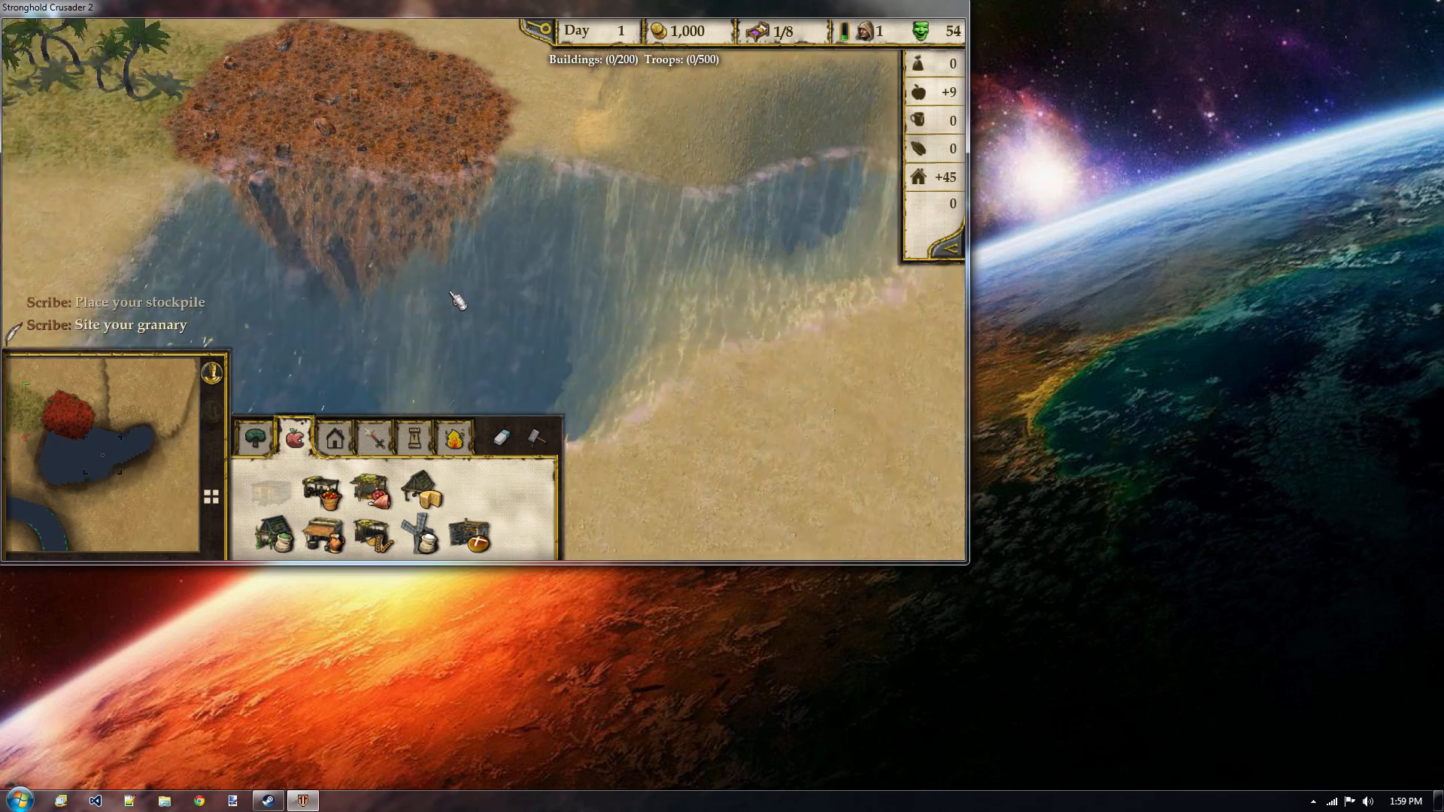
key("d")
key("w")
key("a")
key("s")
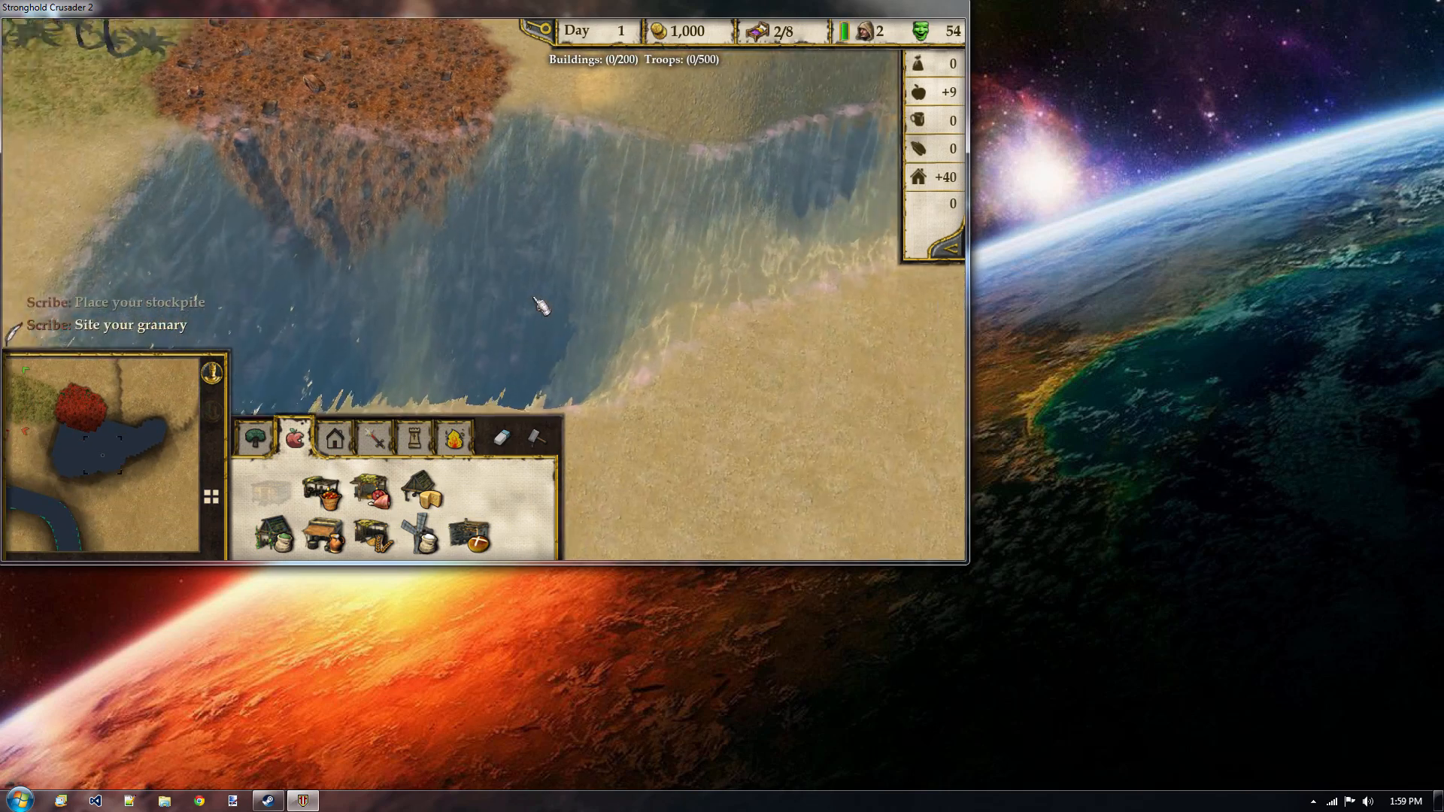
key("a")
key("q")
Inspect both players' keeps and the grassy palm strip between them from a wider, rotated view.
key("q")
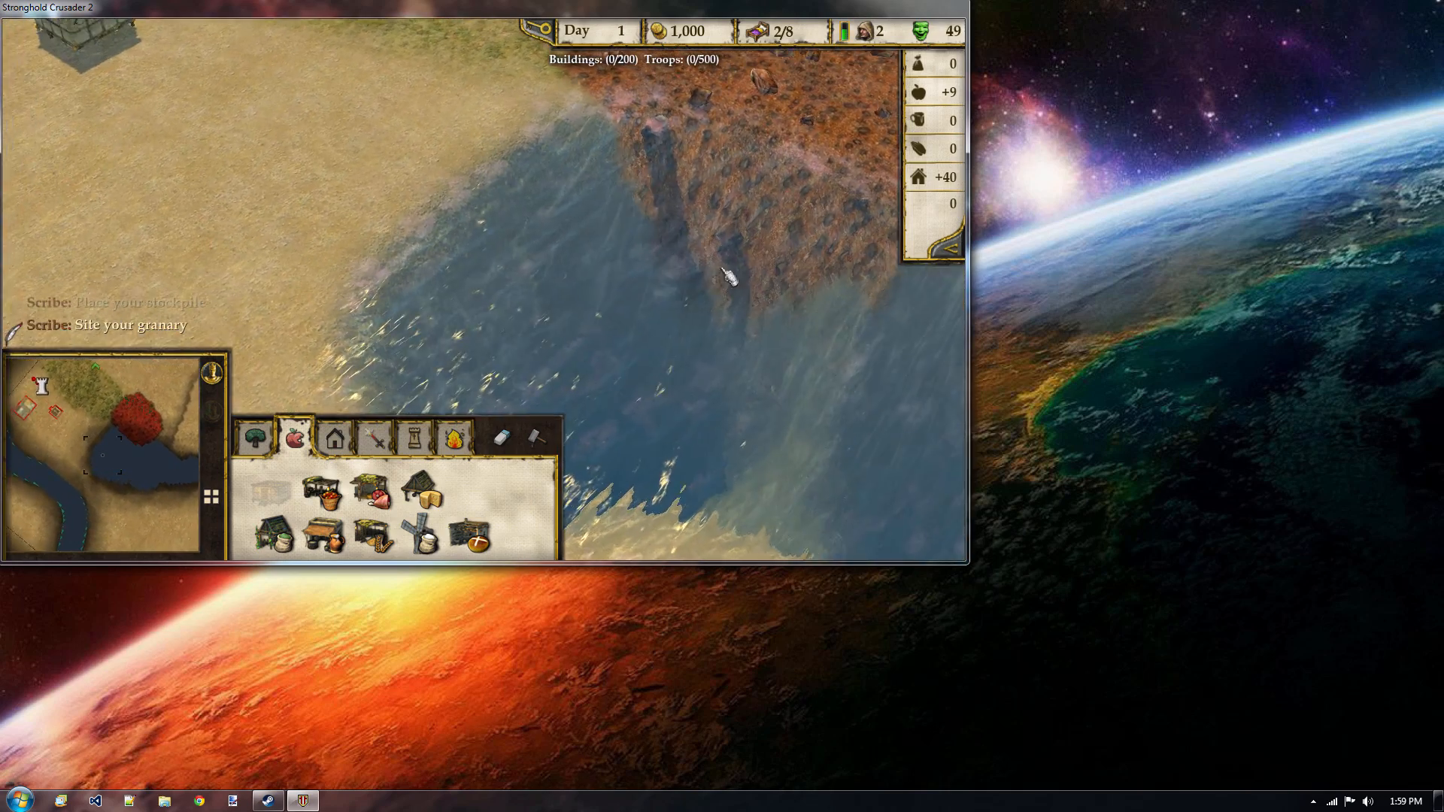
key("q")
key("w")
key("d")
scroll(544, 333, "down", 5)
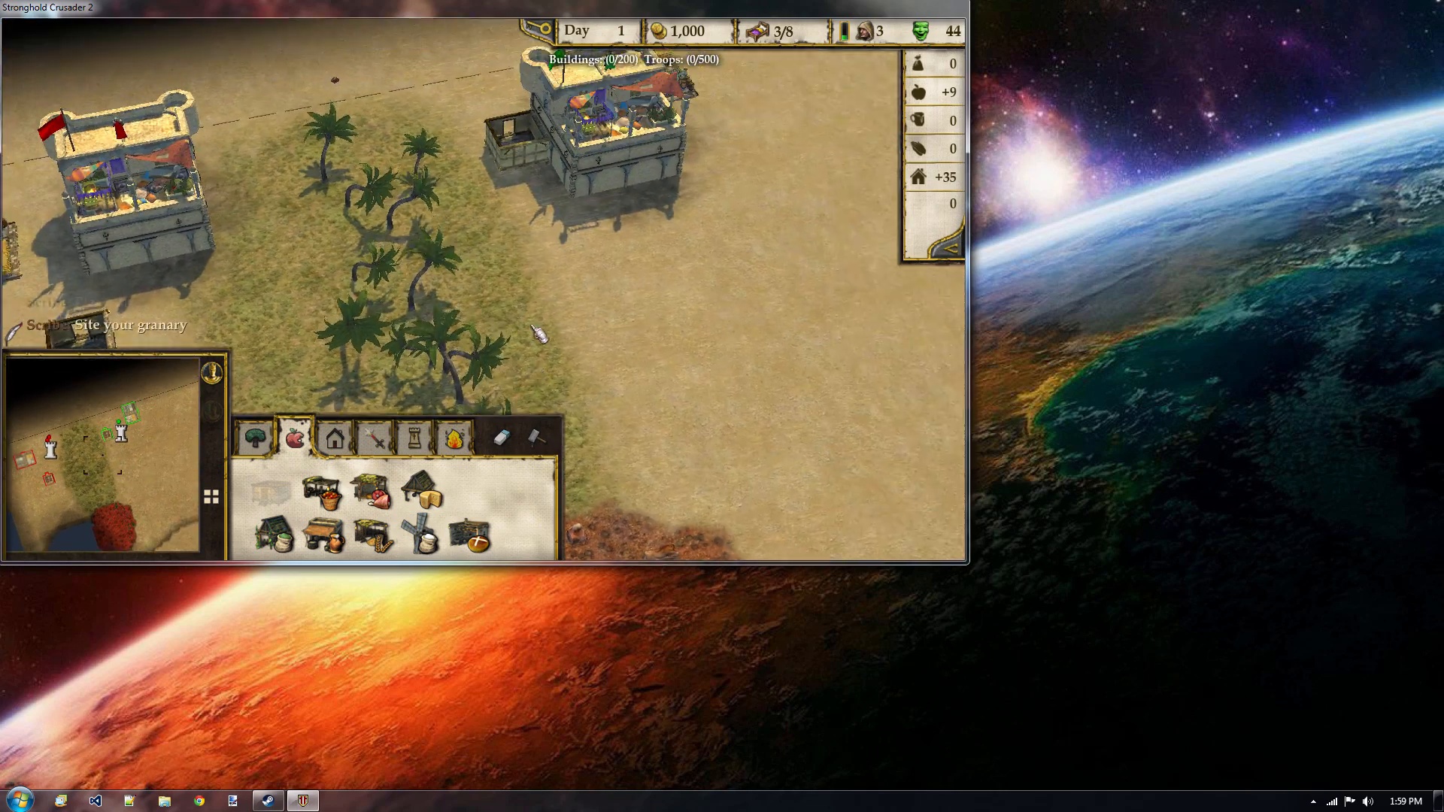
key("s")
key("a")
key("w")
key("a")
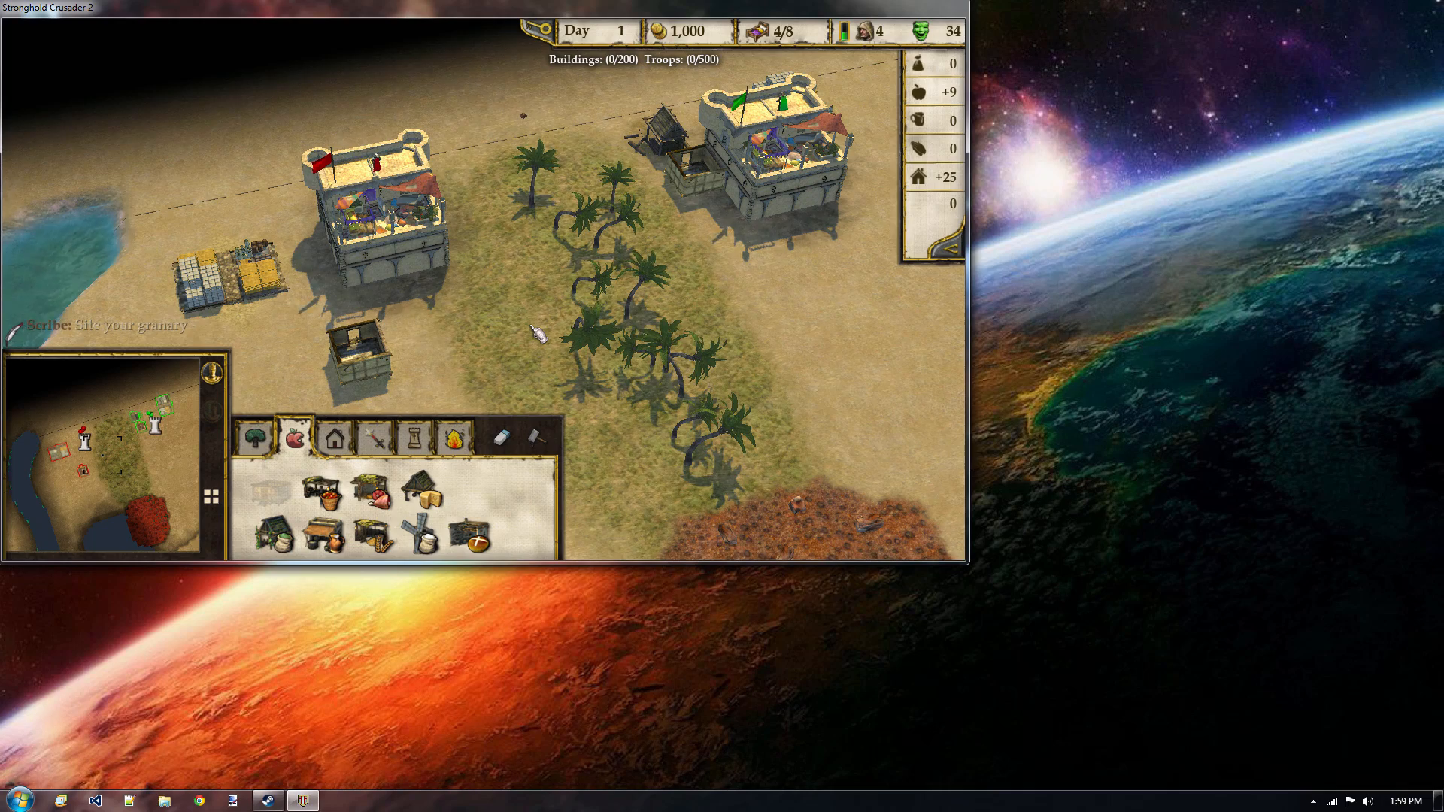
key("w")
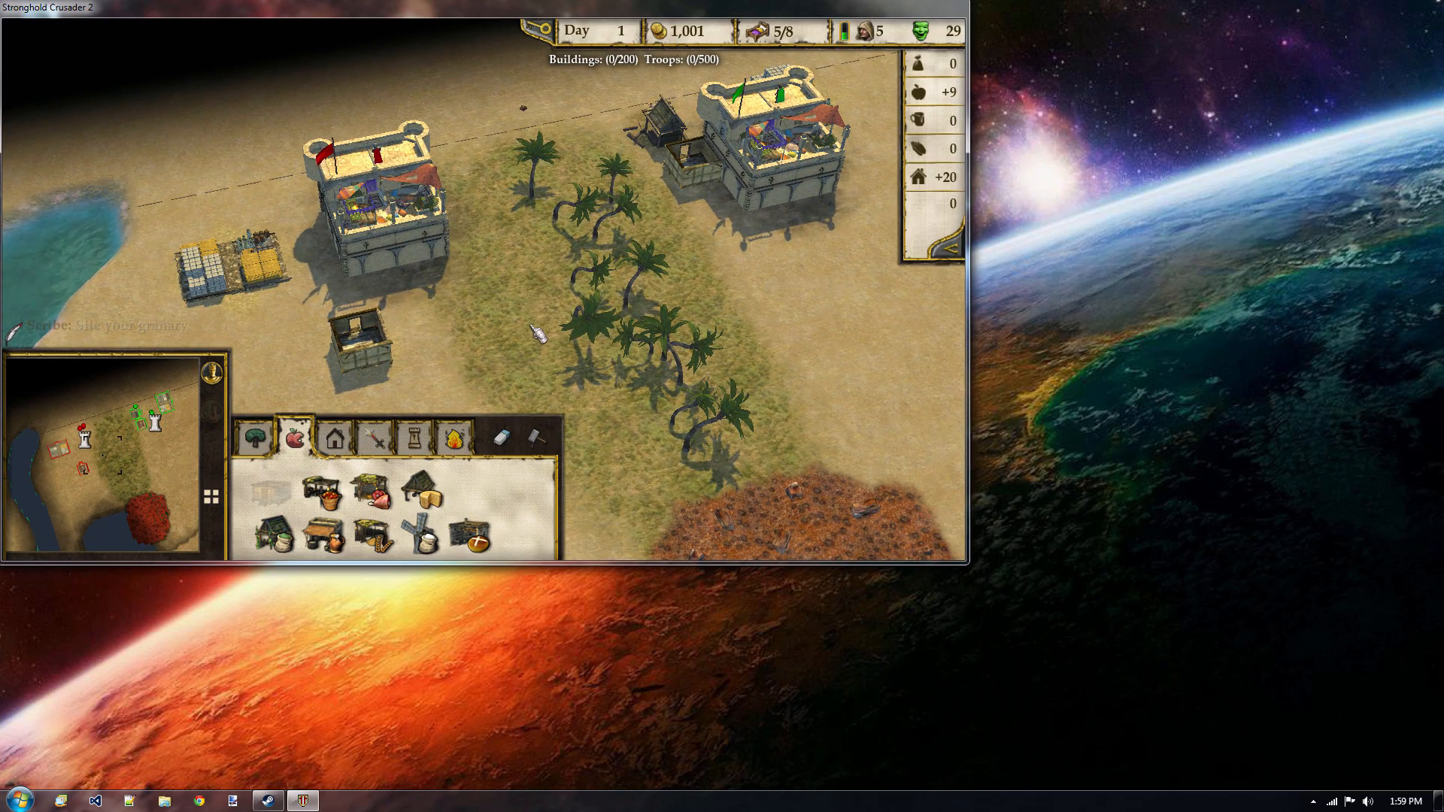
key("d")
key("w")
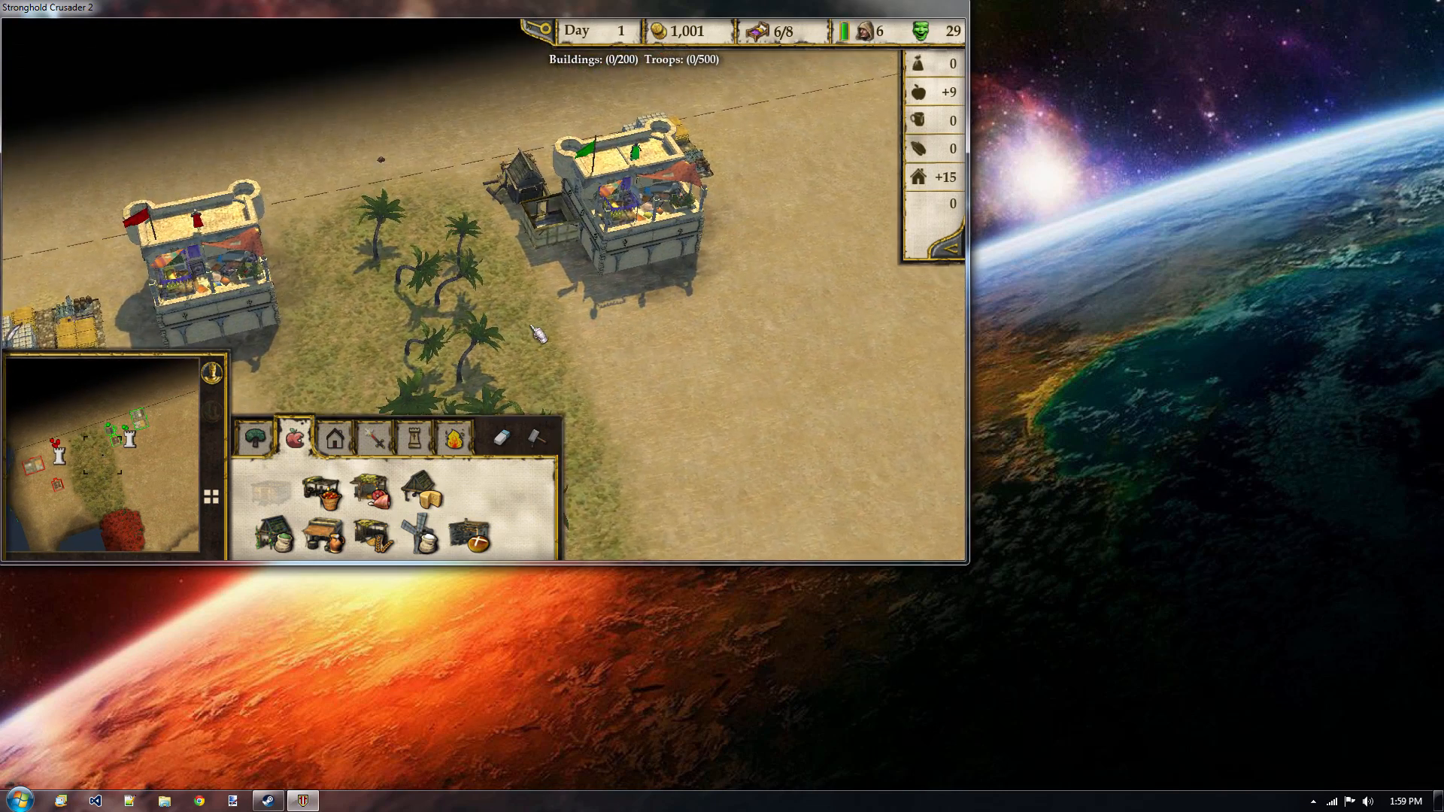